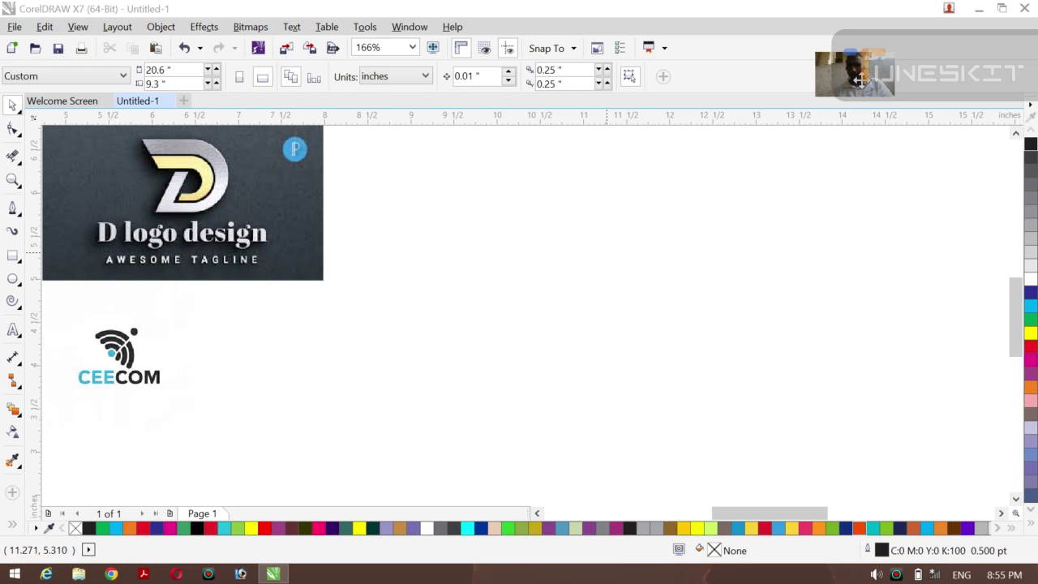
left_click_drag(858, 79, 839, 54)
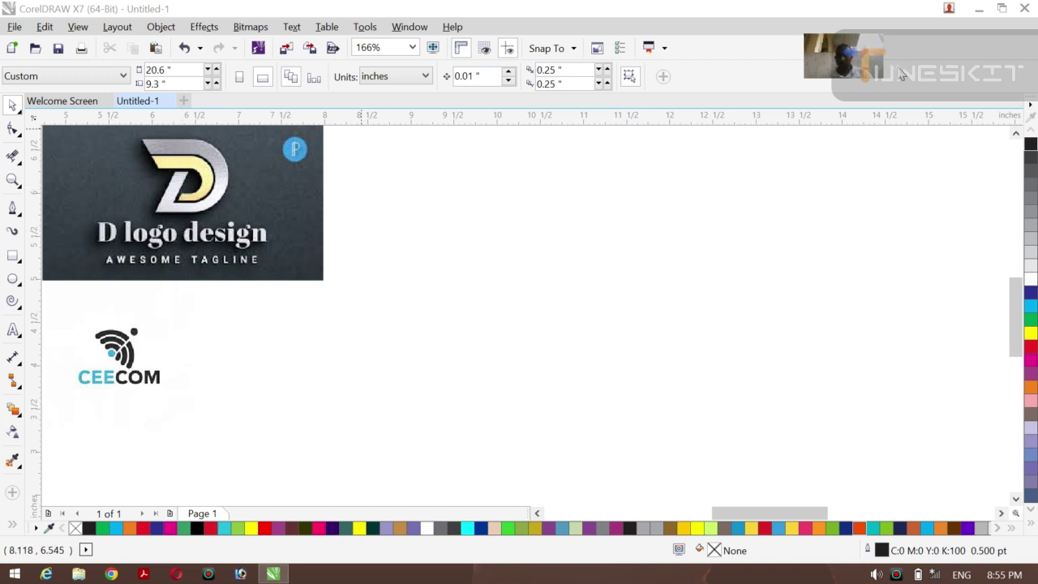
left_click_drag(889, 63, 913, 87)
left_click_drag(849, 65, 835, 52)
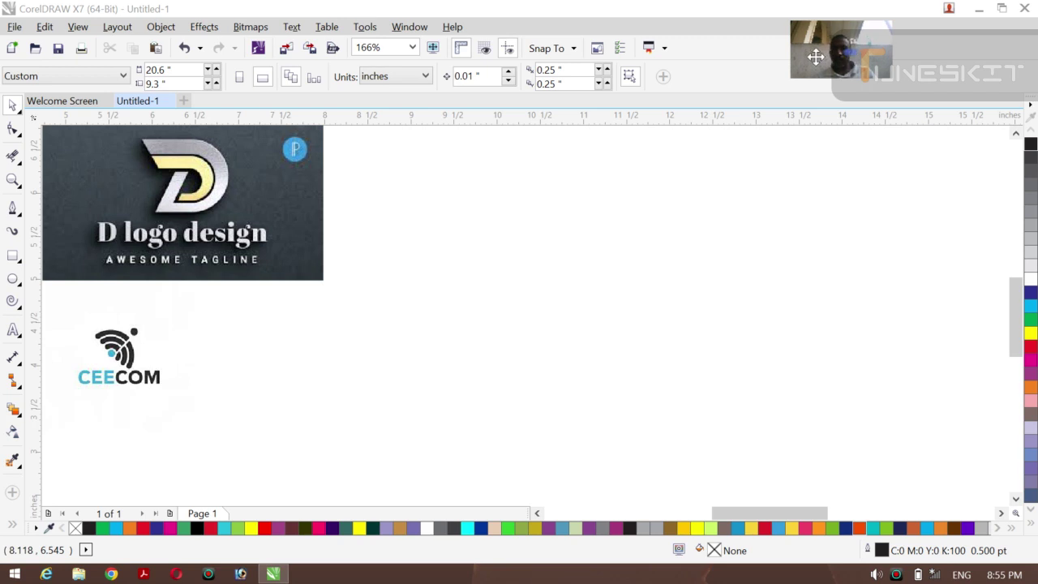
left_click_drag(836, 55, 797, 40)
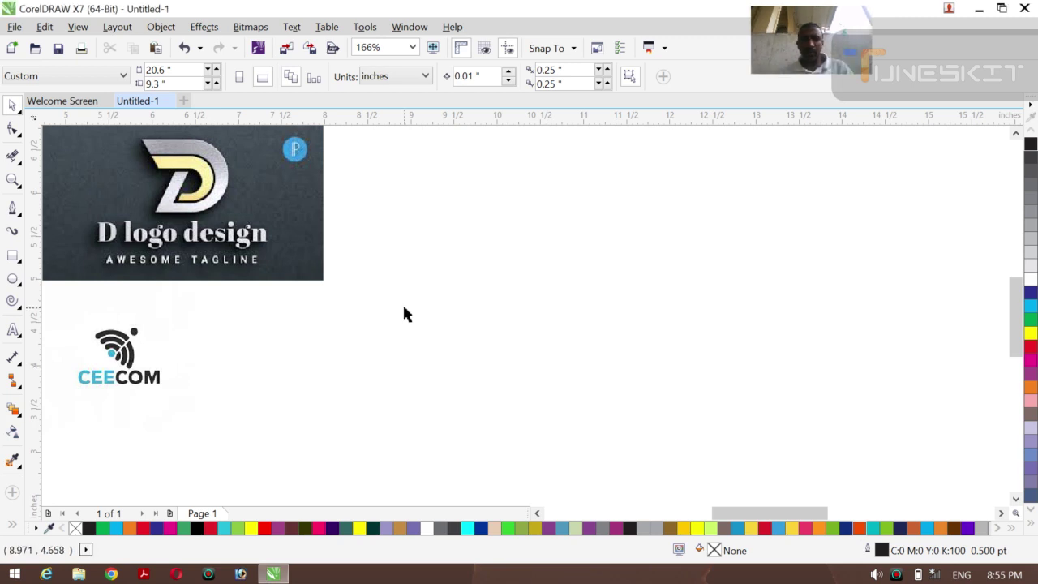
- Centre the D logo design image on the page and deselect it
left_click(224, 227)
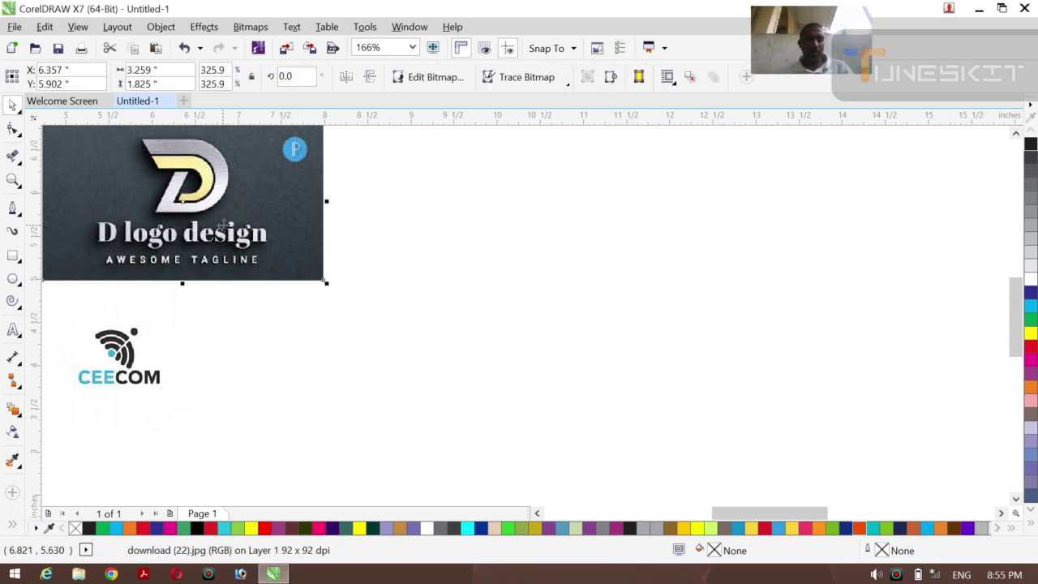
key("p")
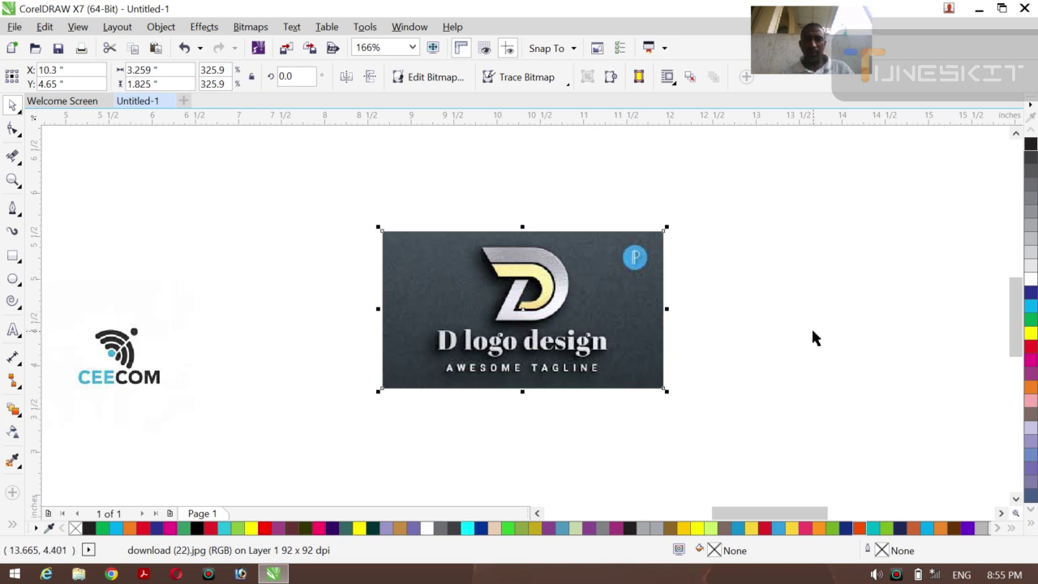
left_click(811, 329)
- Draw a straight Pen line from the D's upper-left tip to its lower-left corner and give it a red outline
key("z")
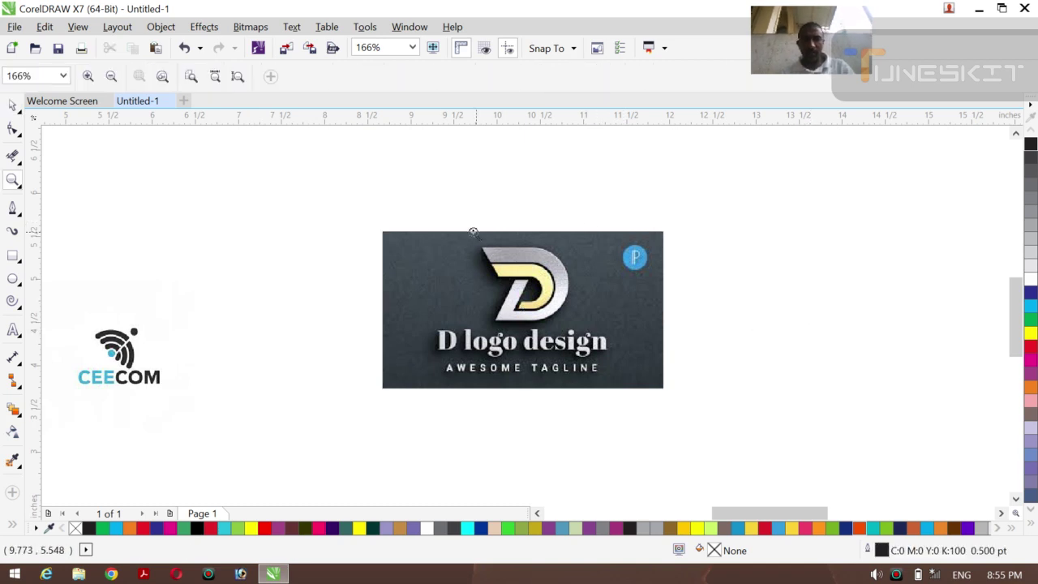
left_click_drag(420, 219, 601, 335)
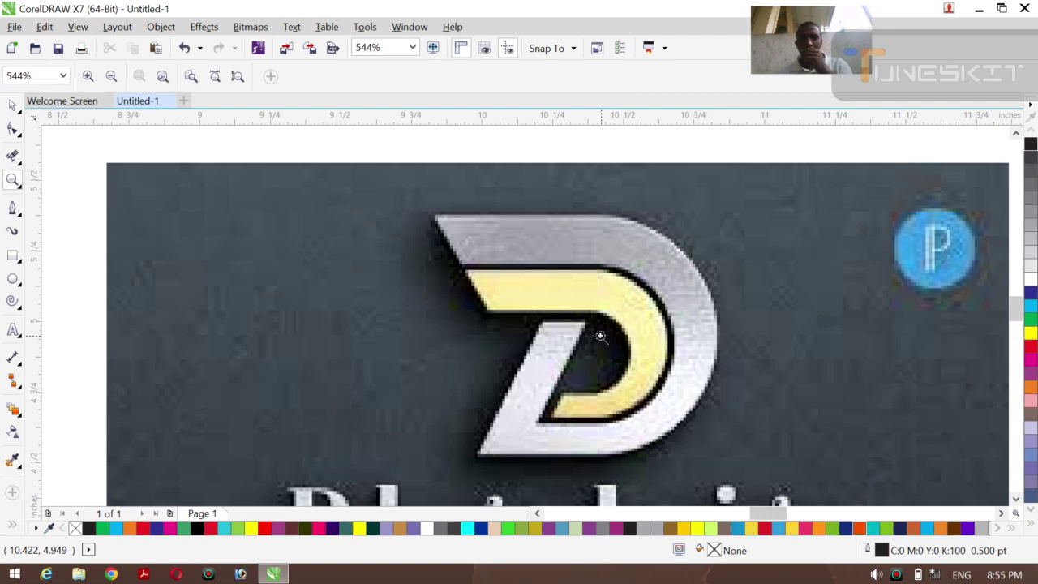
key("F5")
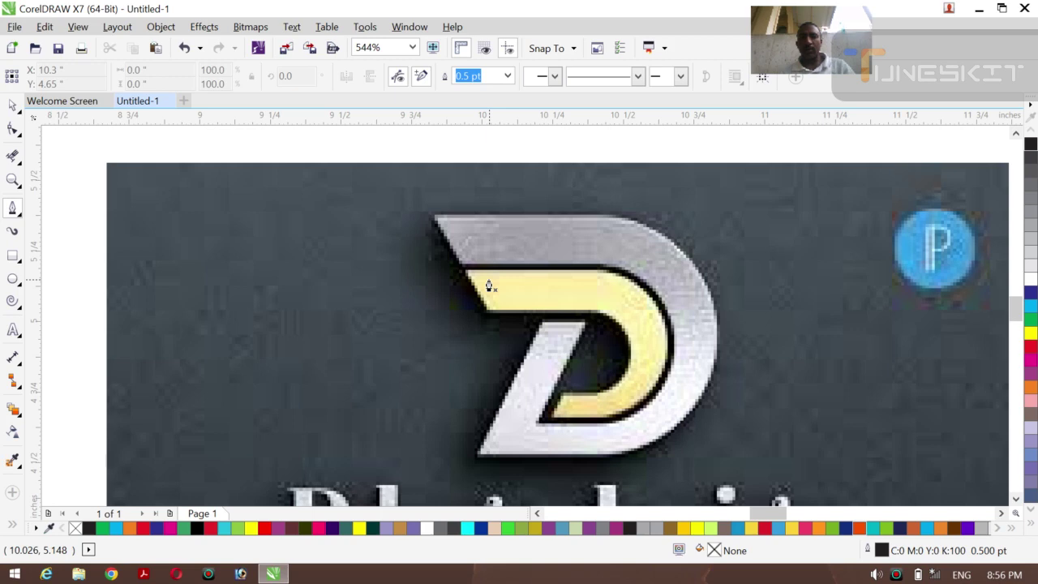
left_click(436, 221)
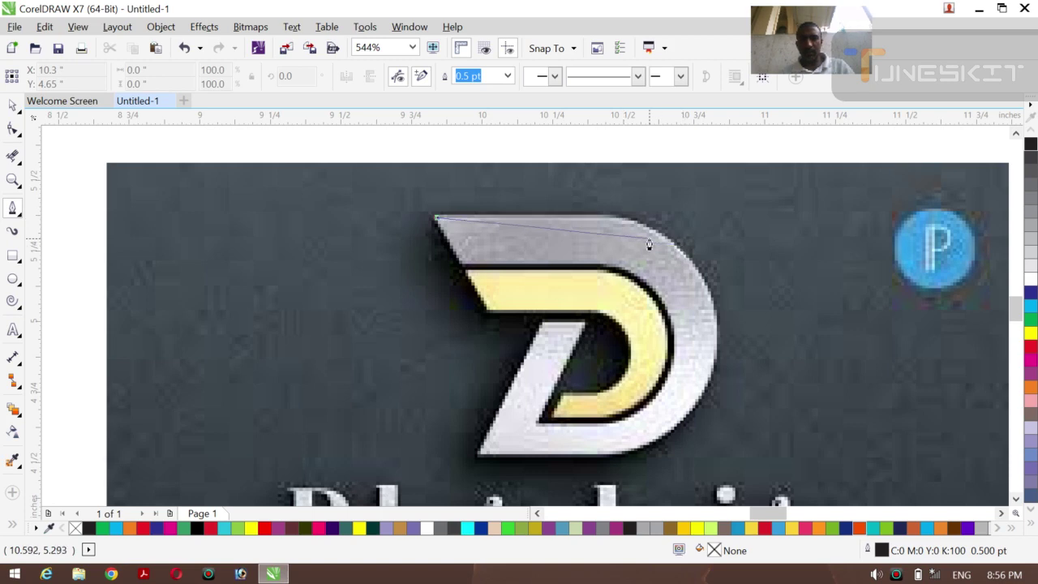
left_click(479, 462)
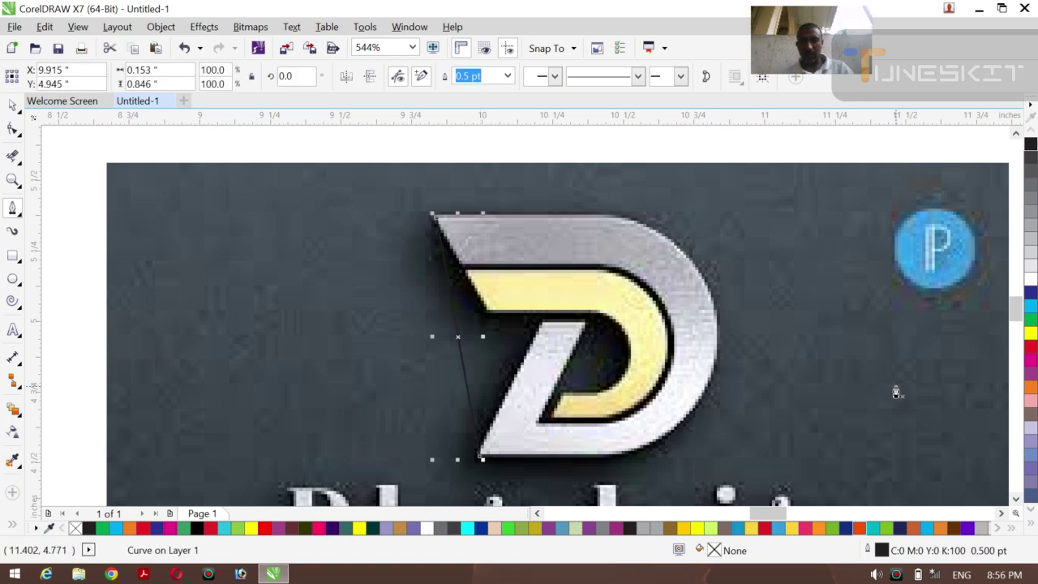
right_click(1030, 346)
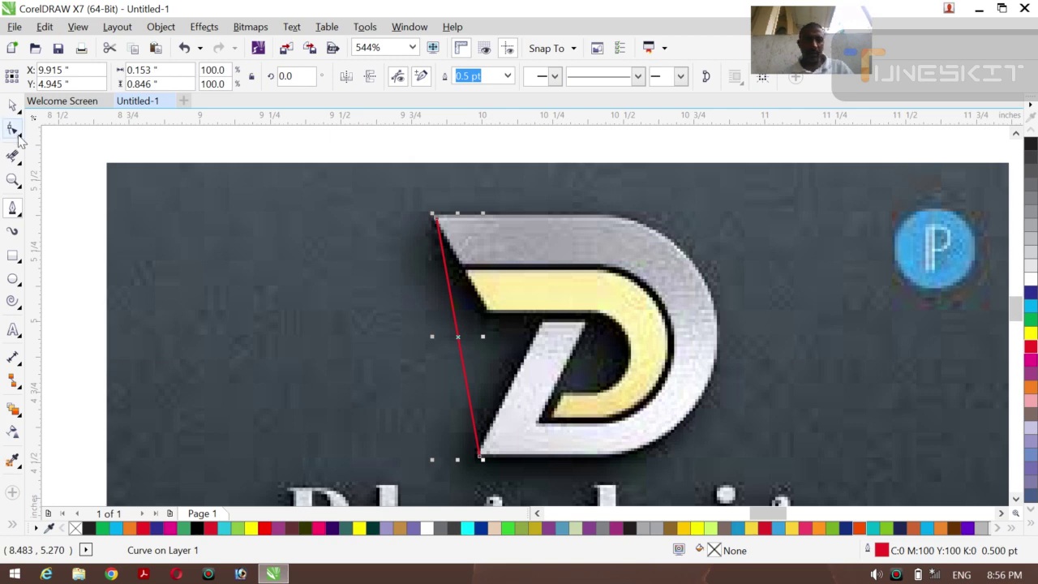
- Convert the red line to a curve and bend it around the D with its two handles
left_click(15, 131)
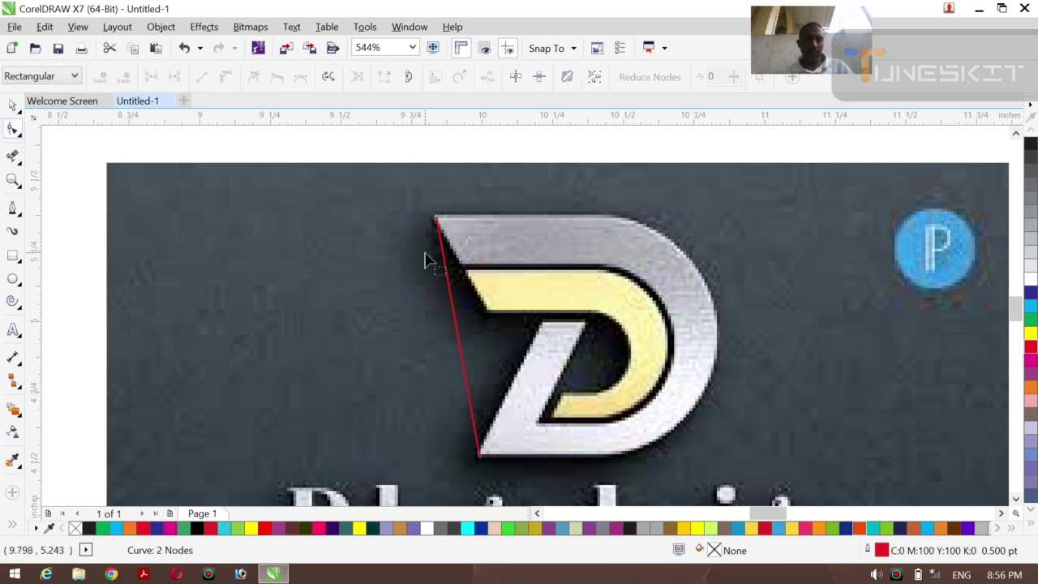
left_click(454, 335)
right_click(454, 333)
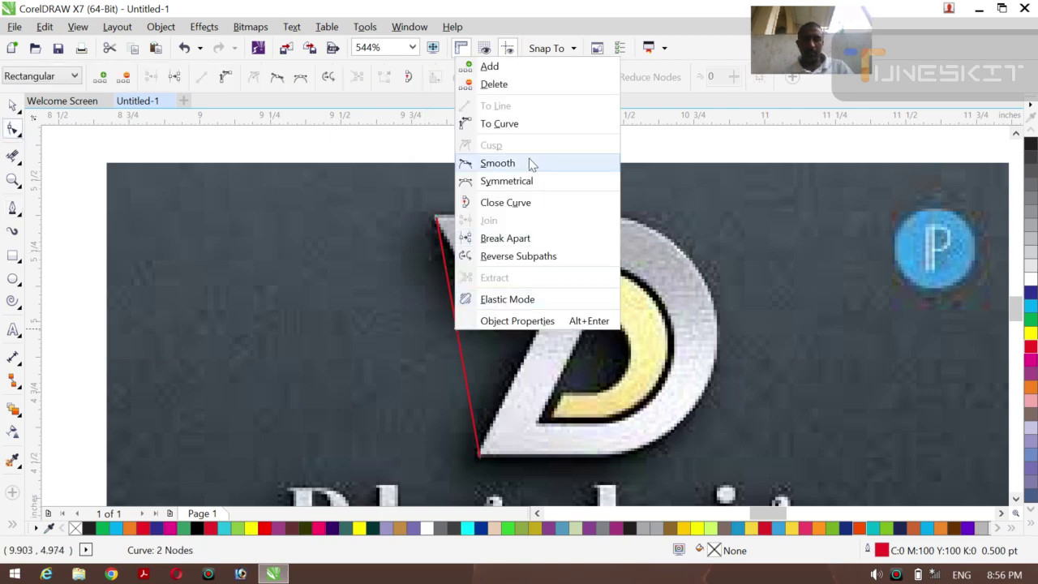
left_click(506, 127)
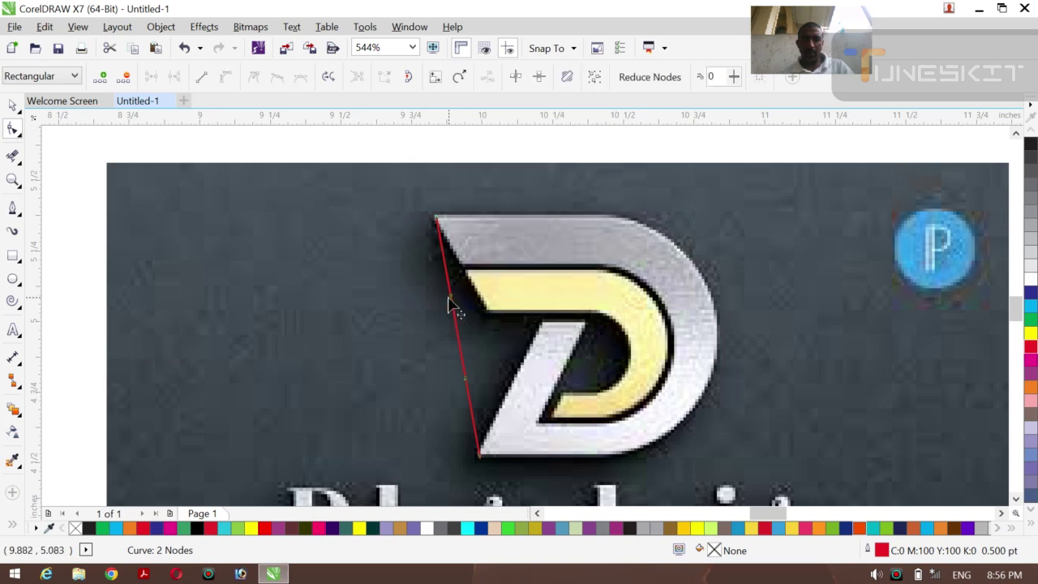
left_click_drag(451, 297, 704, 187)
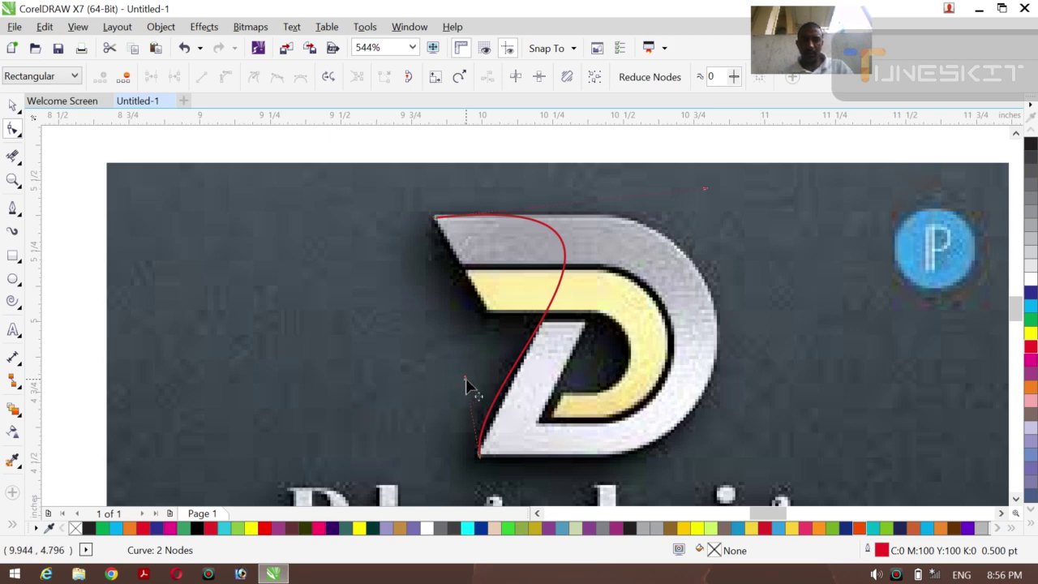
left_click_drag(465, 377, 840, 437)
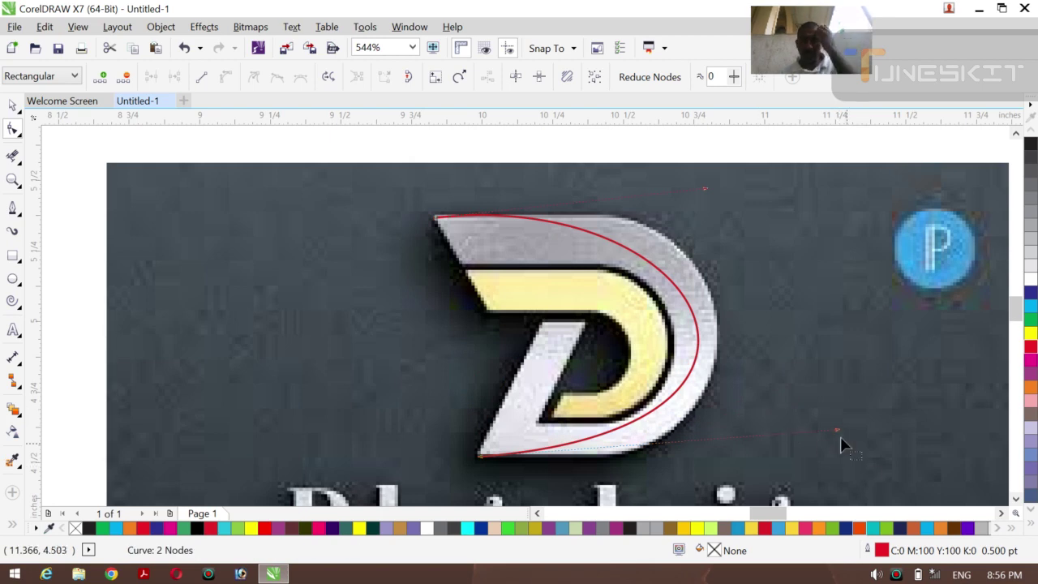
left_click_drag(838, 432, 890, 480)
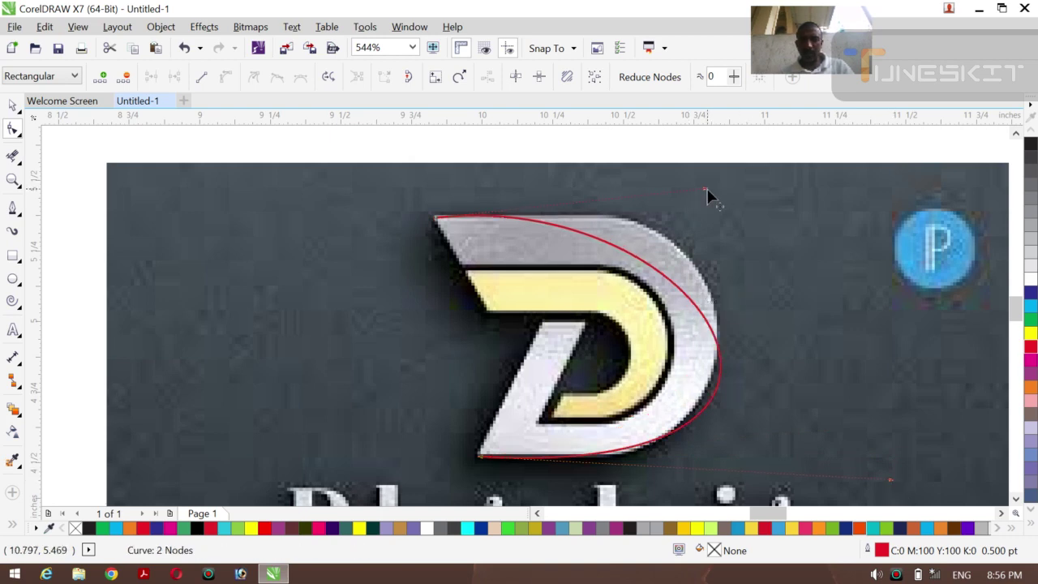
left_click_drag(707, 188, 758, 184)
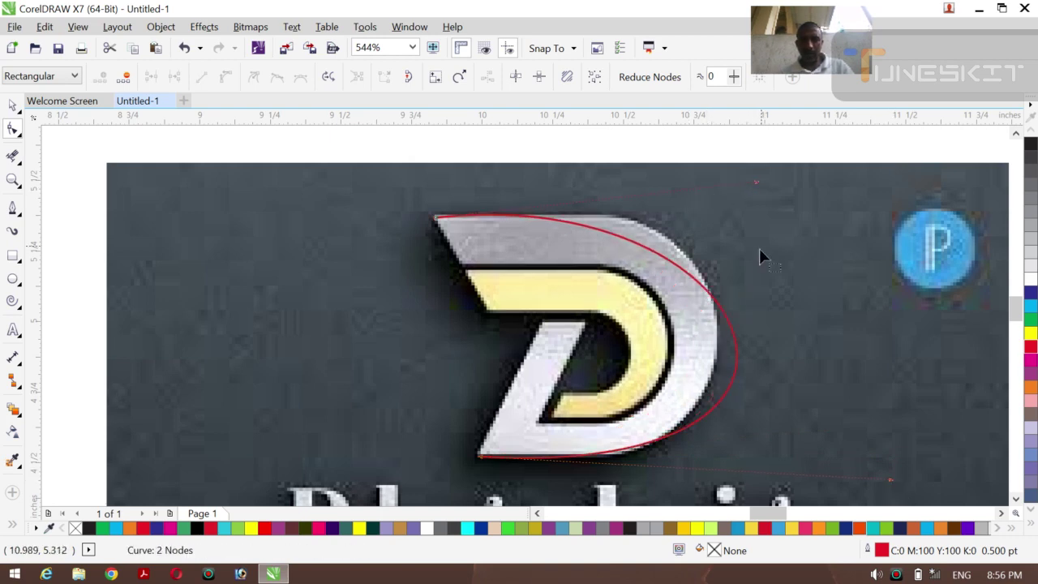
key("ctrl+z")
key("ctrl+z")
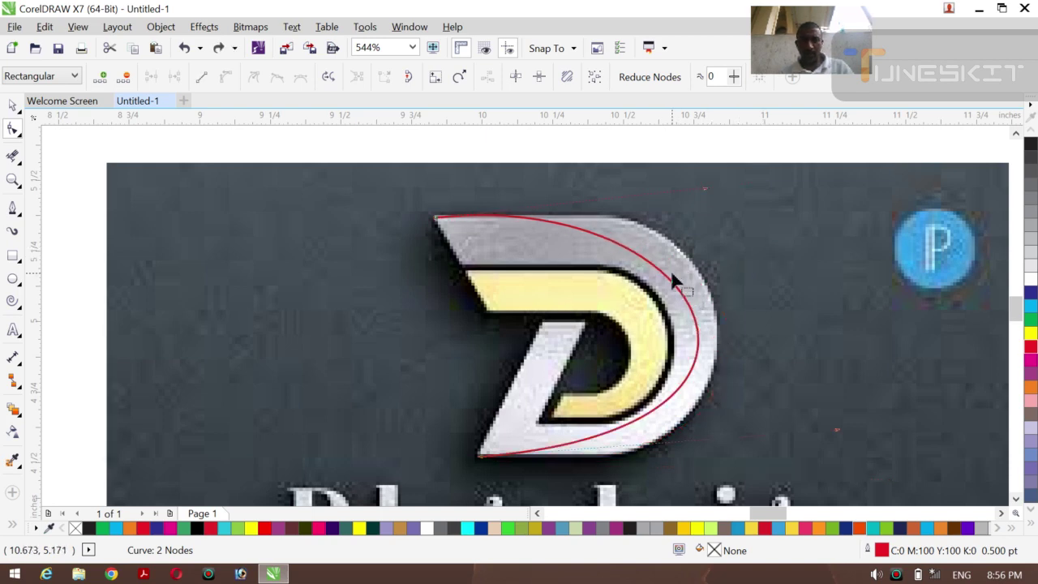
- Add a node at the rightmost part of the red curve and move it out to the D's outer edge
right_click(697, 329)
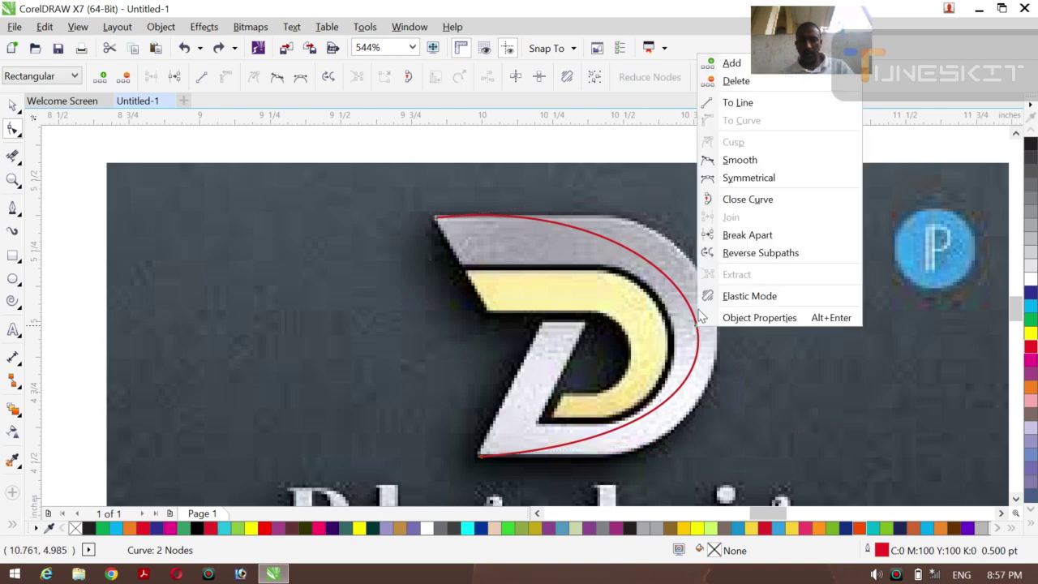
left_click(730, 63)
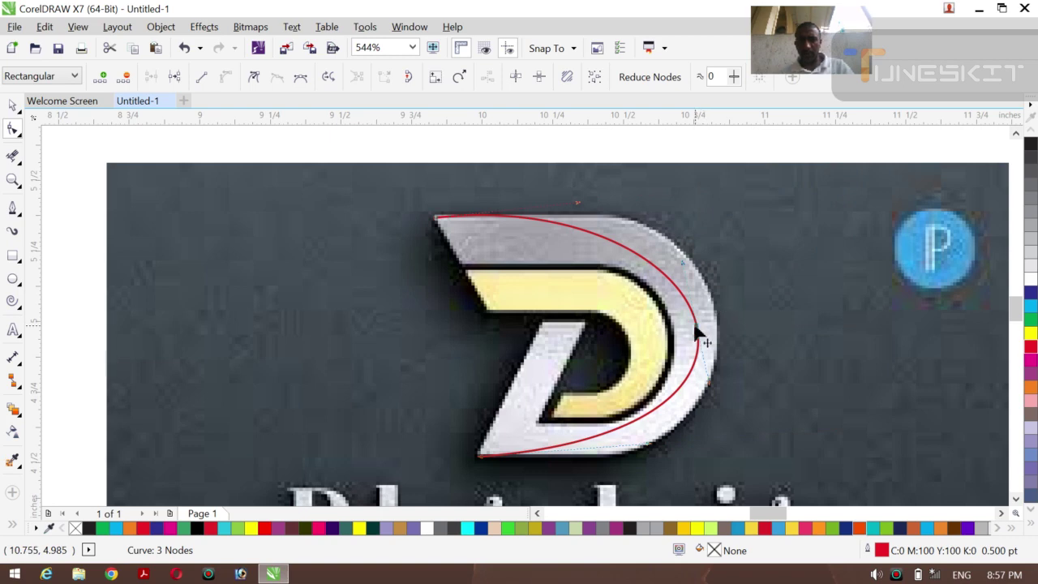
left_click_drag(703, 331, 714, 330)
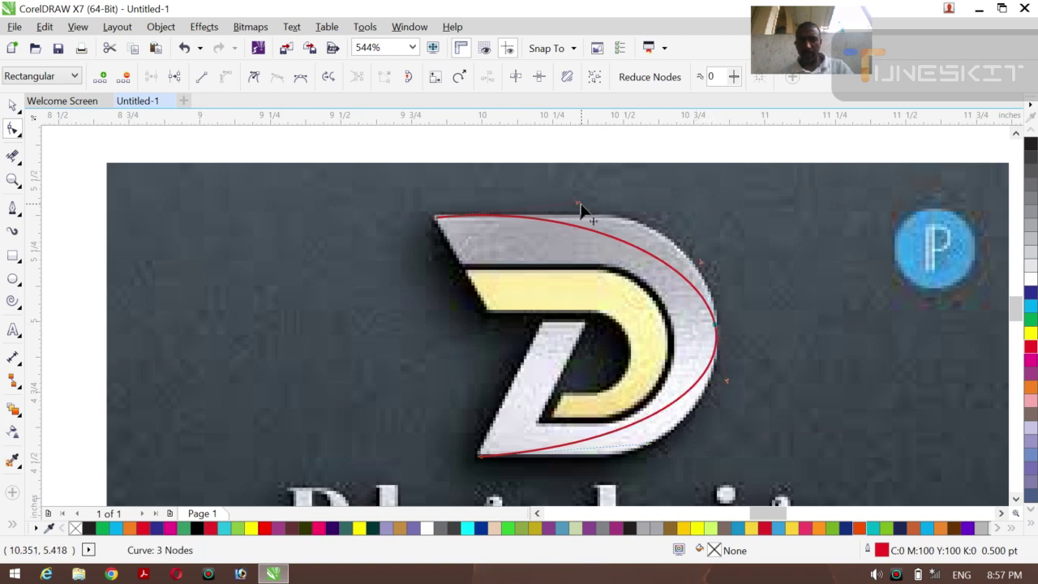
- Adjust the handles of the upper and lower segments so the curve follows the D's rounded outer edge
left_click_drag(580, 209, 656, 172)
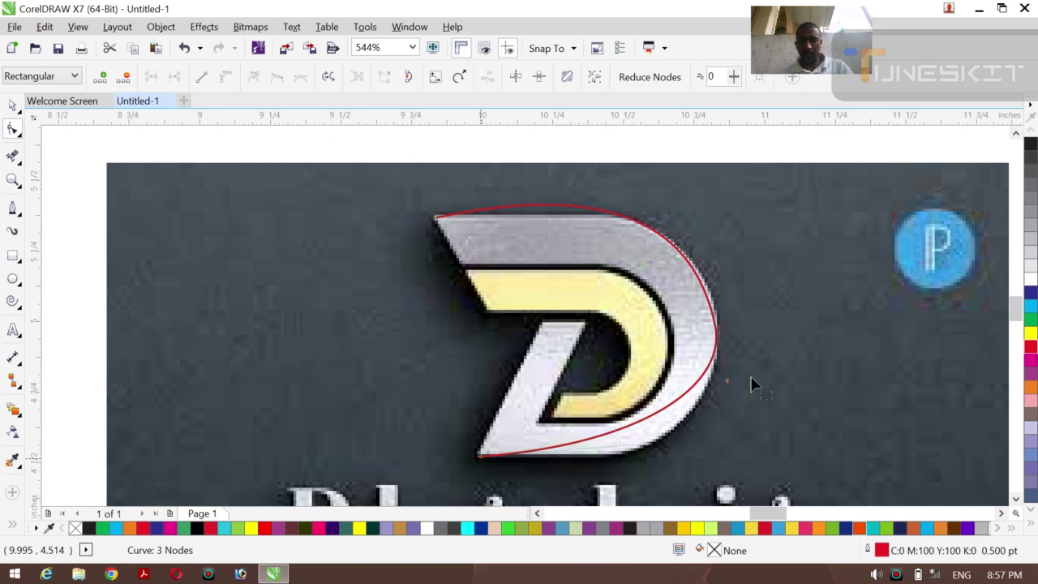
left_click(651, 445)
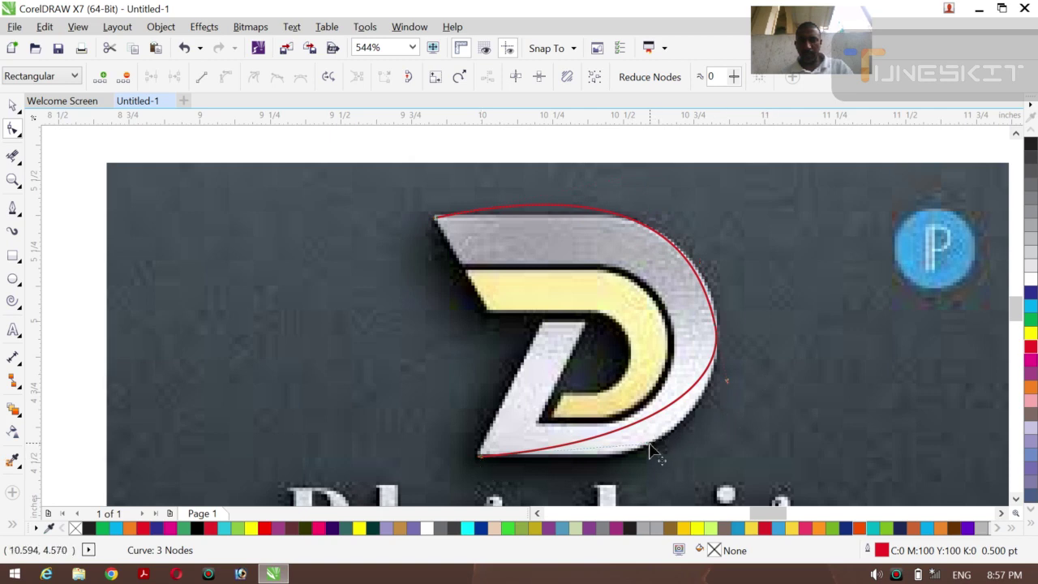
left_click_drag(651, 452, 683, 494)
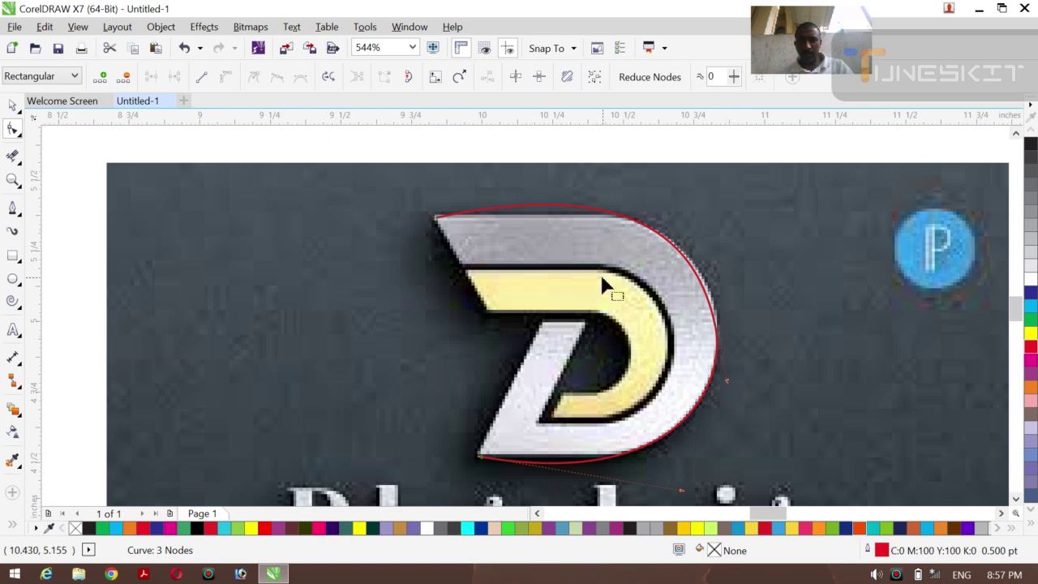
left_click(436, 221)
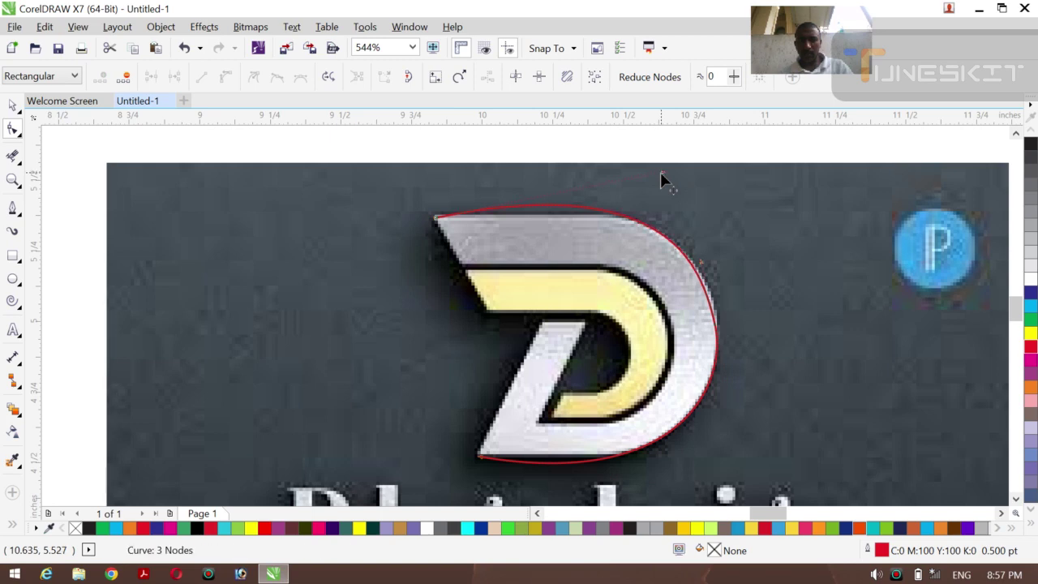
left_click(703, 271)
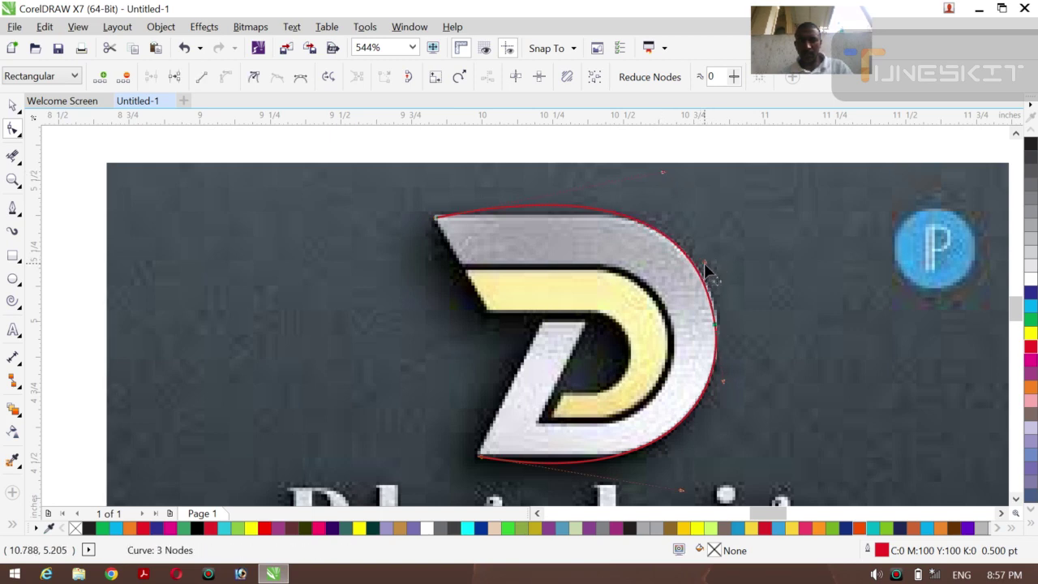
- Add a node on the upper part of the curve and fit that segment to the D's flat top edge
left_click(549, 210)
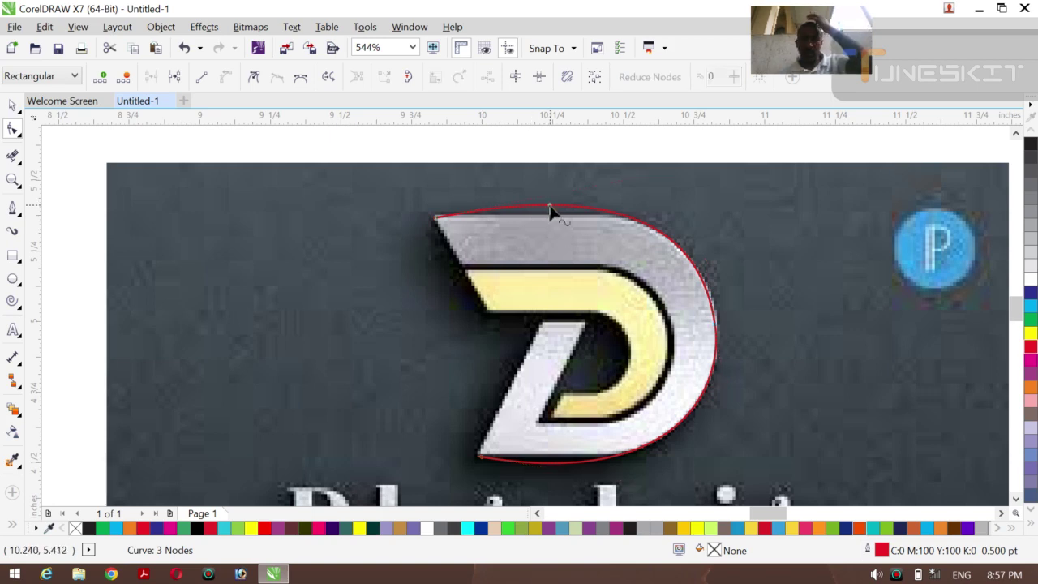
right_click(549, 209)
left_click(553, 214)
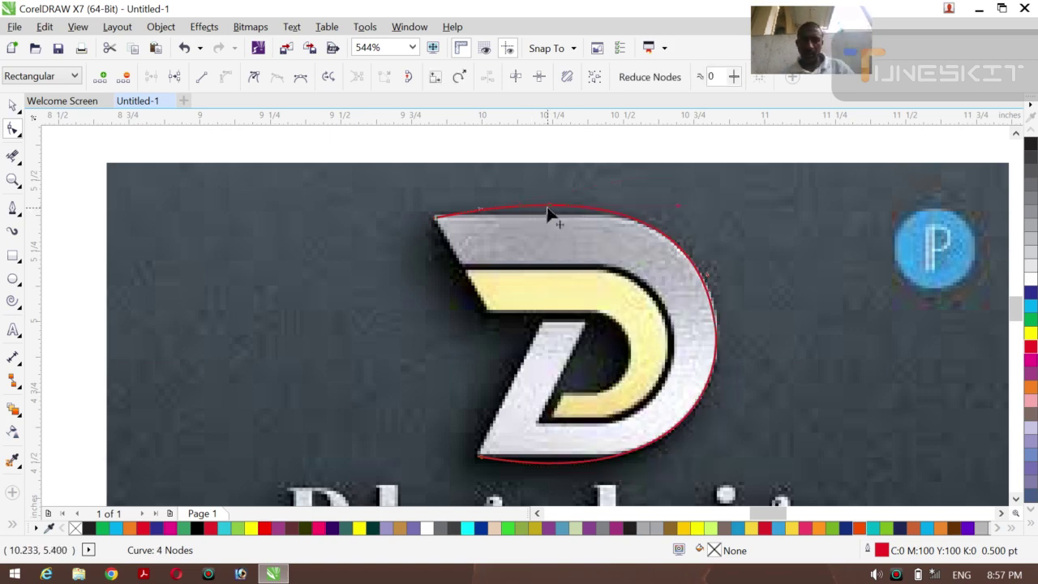
left_click_drag(549, 212, 548, 219)
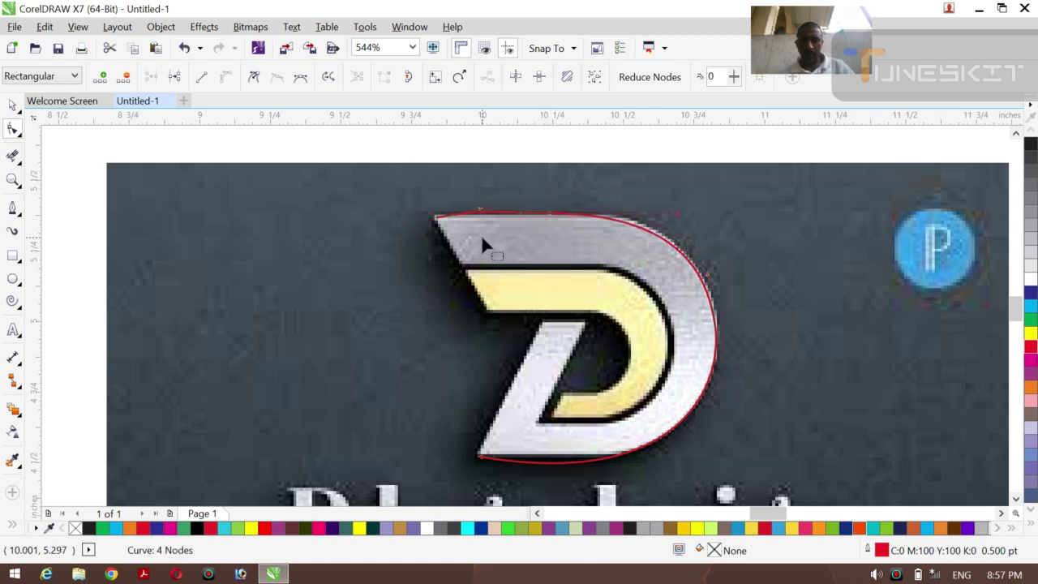
left_click_drag(480, 212, 497, 227)
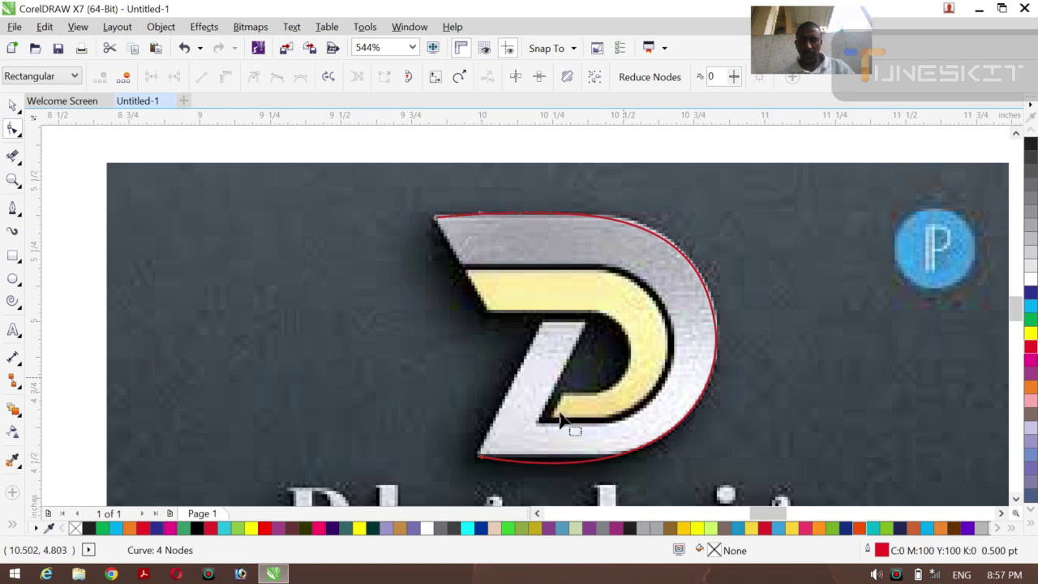
- Add a node on the lower part of the curve and fit that segment to the D's flat bottom edge
right_click(544, 467)
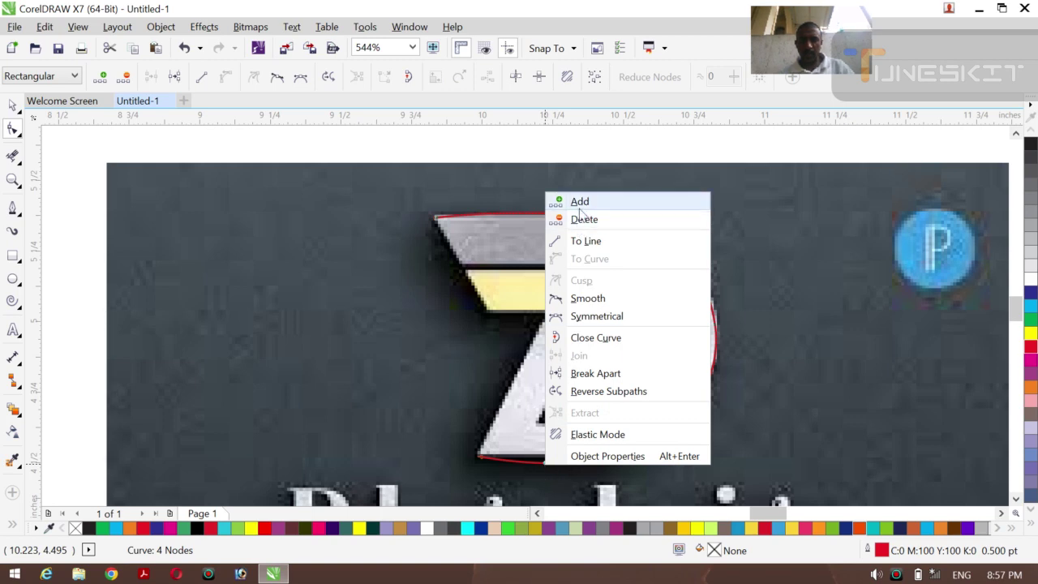
left_click(579, 210)
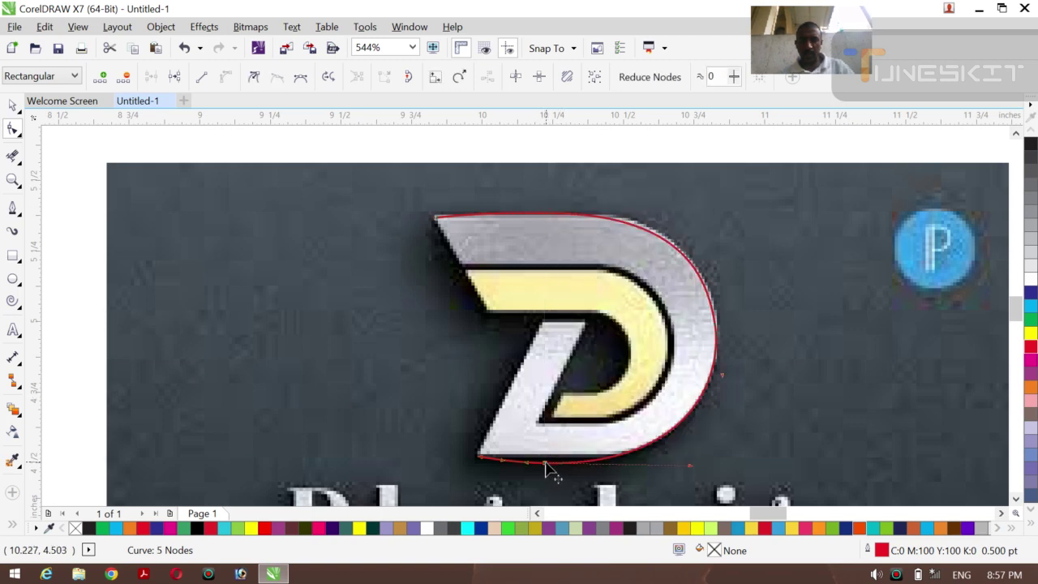
left_click_drag(549, 465, 506, 464)
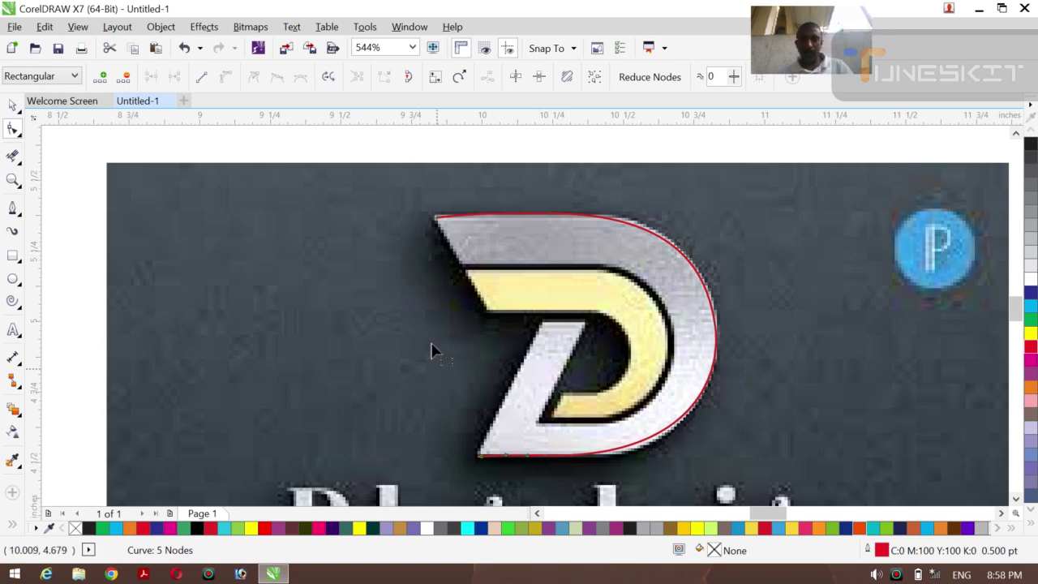
- Trace the outer edge of the D's slanted grey stem as a straight Pen line down to the lower end of the red curve
left_click(13, 209)
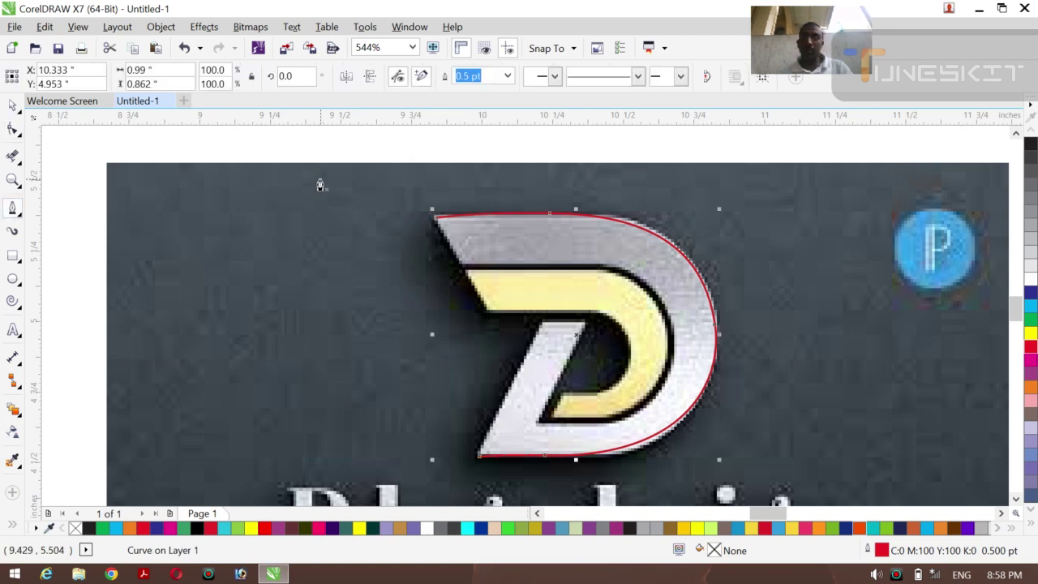
left_click(436, 226)
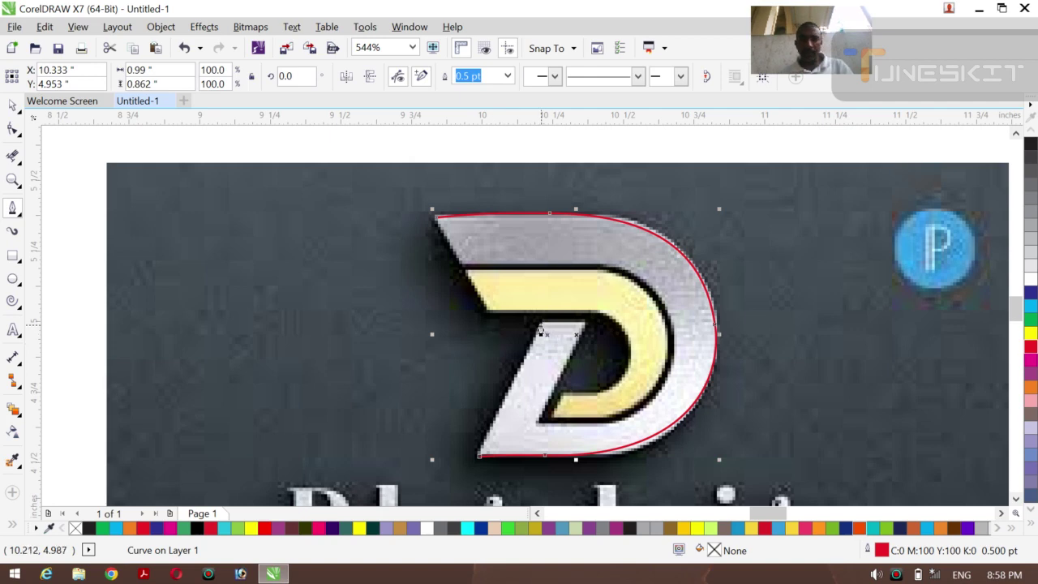
left_click(541, 329)
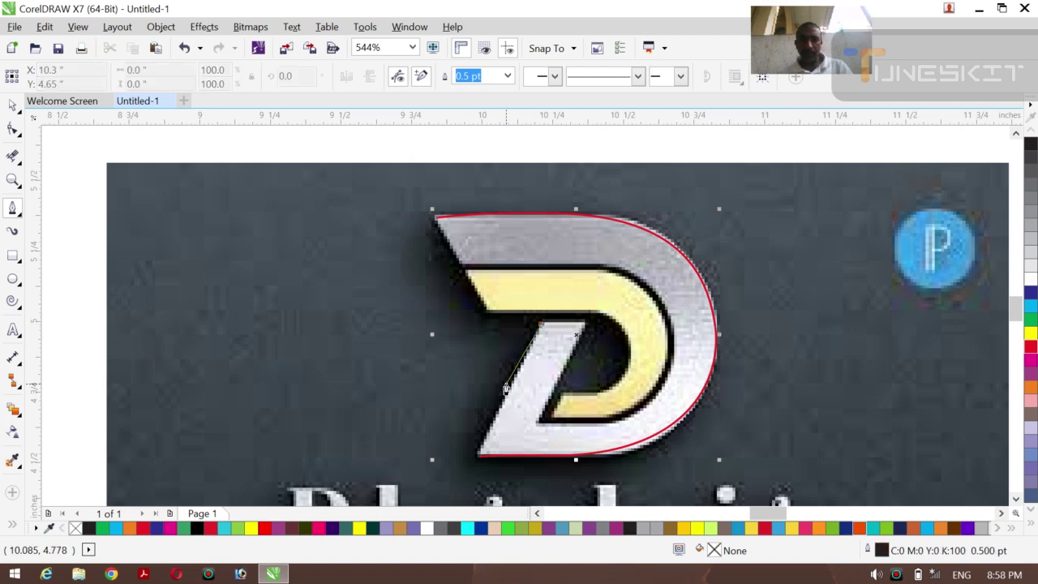
double_click(480, 462)
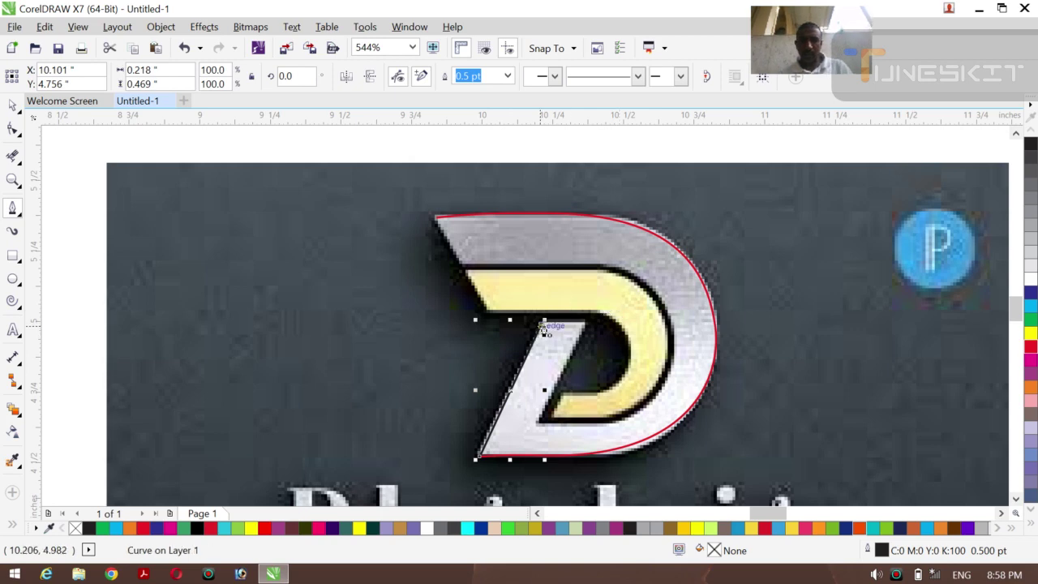
- Continue the outline across the stem's top, down its inner edge and along the straight inner bottom edge to where the bowl begins
left_click(584, 330)
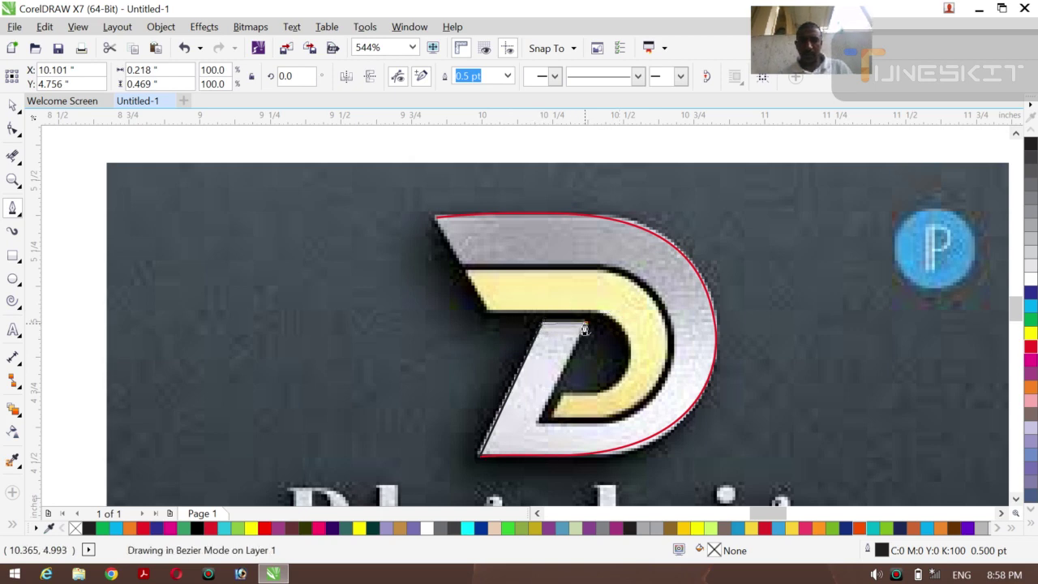
double_click(537, 428)
left_click(535, 429)
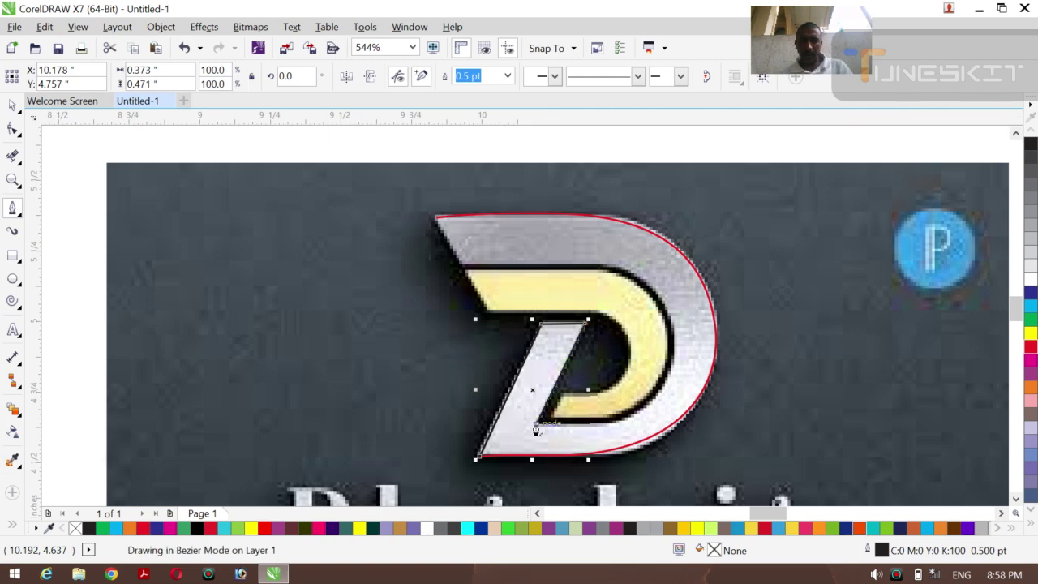
left_click(601, 430)
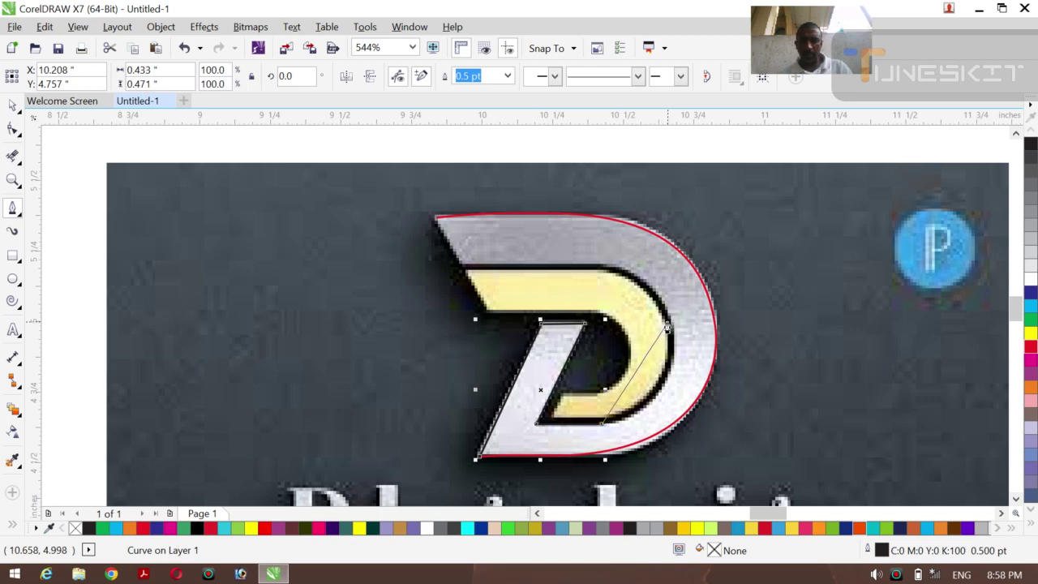
left_click(668, 319)
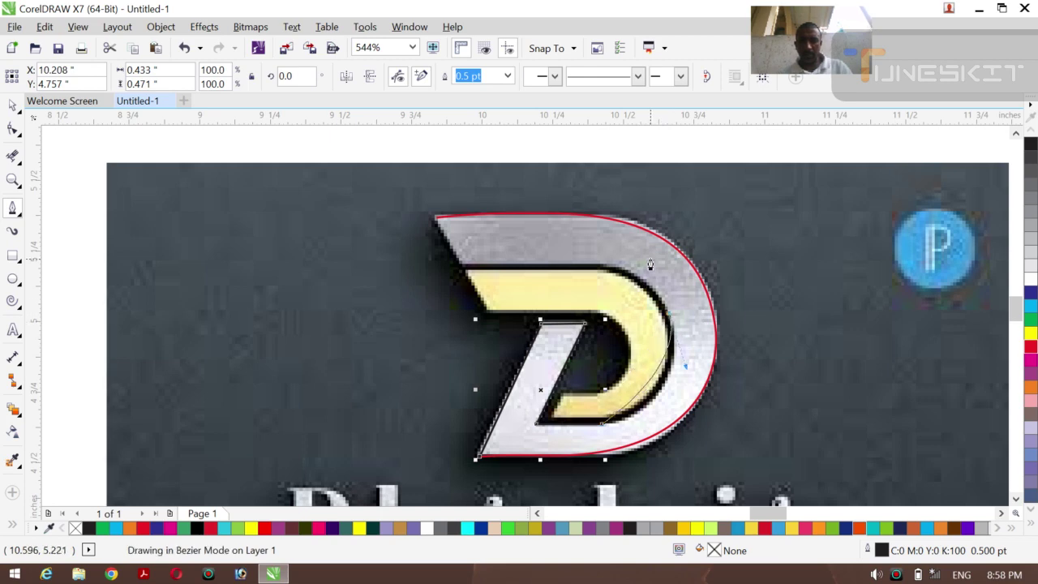
scroll(739, 107, "up", 3)
scroll(740, 107, "up", 1)
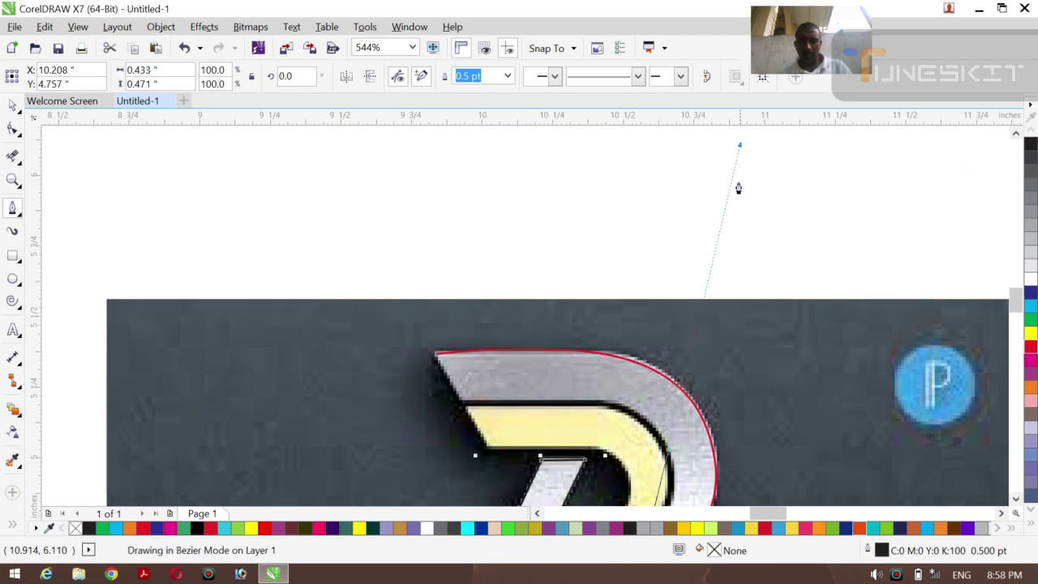
scroll(730, 197, "down", 4)
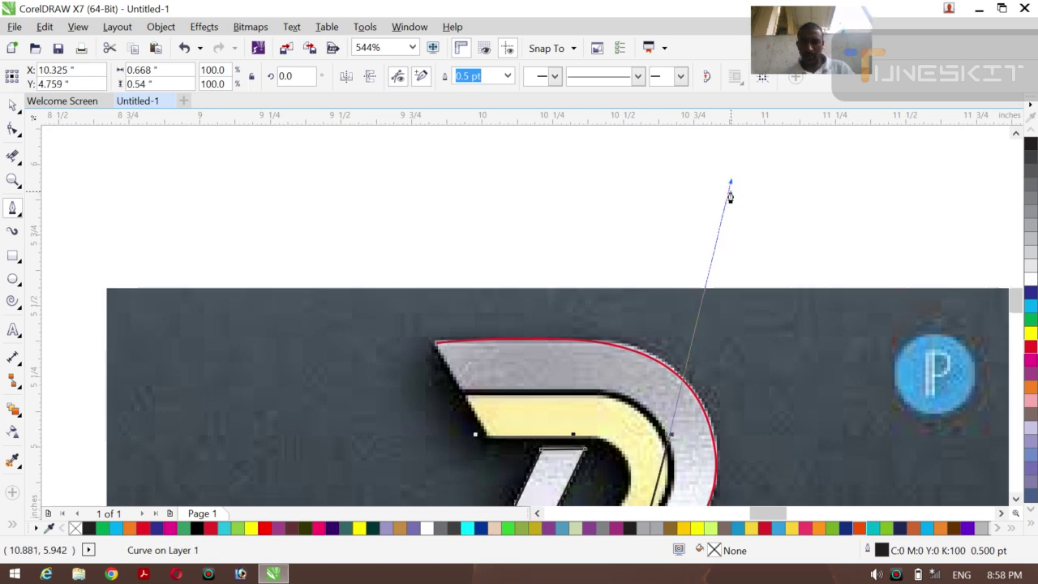
scroll(730, 197, "down", 1)
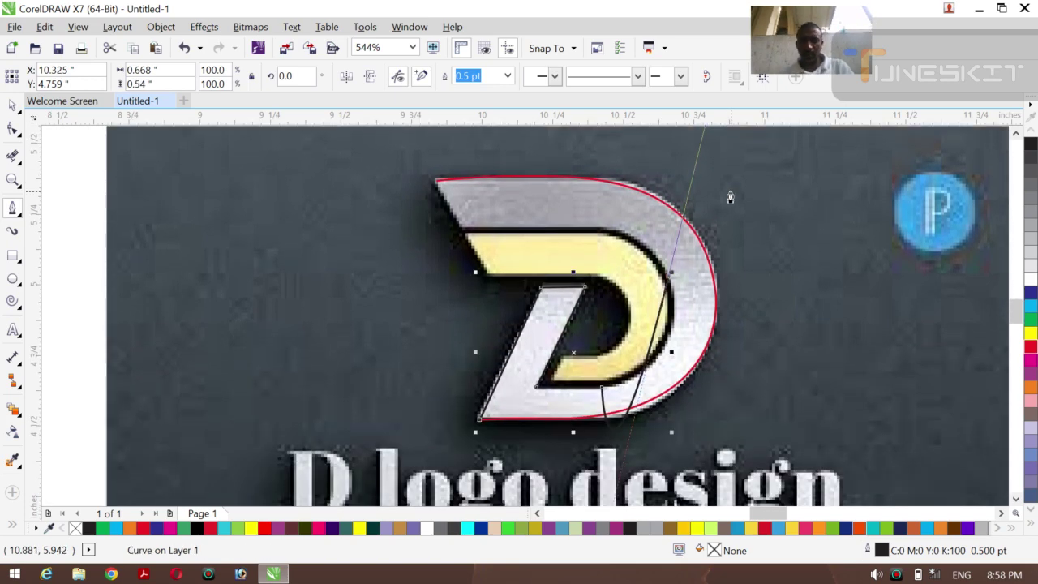
key("ctrl+z")
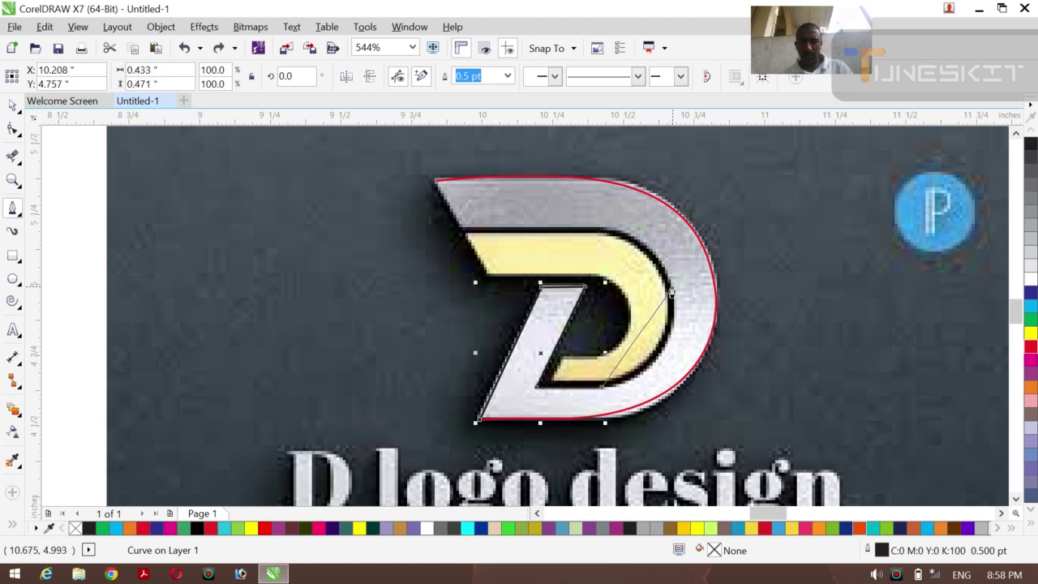
- Trace the grey band's inner edge by curving around the lower bowl and drawing the straight top edge with its upper curve
mouse_move(670, 293)
left_mouse_down()
mouse_move(655, 225)
mouse_move(670, 203)
mouse_move(655, 189)
mouse_move(652, 202)
left_mouse_up()
key("space")
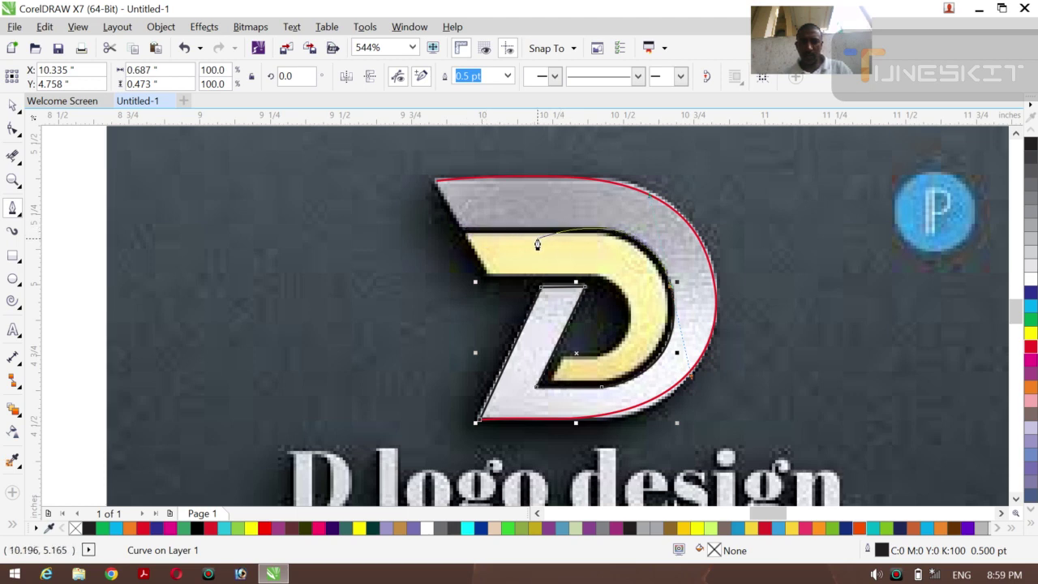
left_click(461, 234)
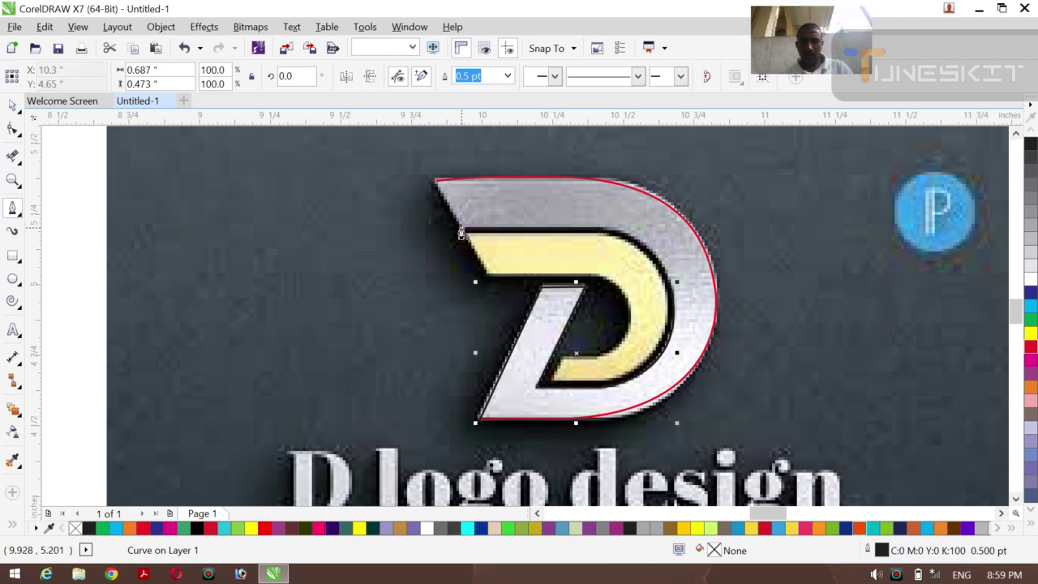
left_click(599, 229)
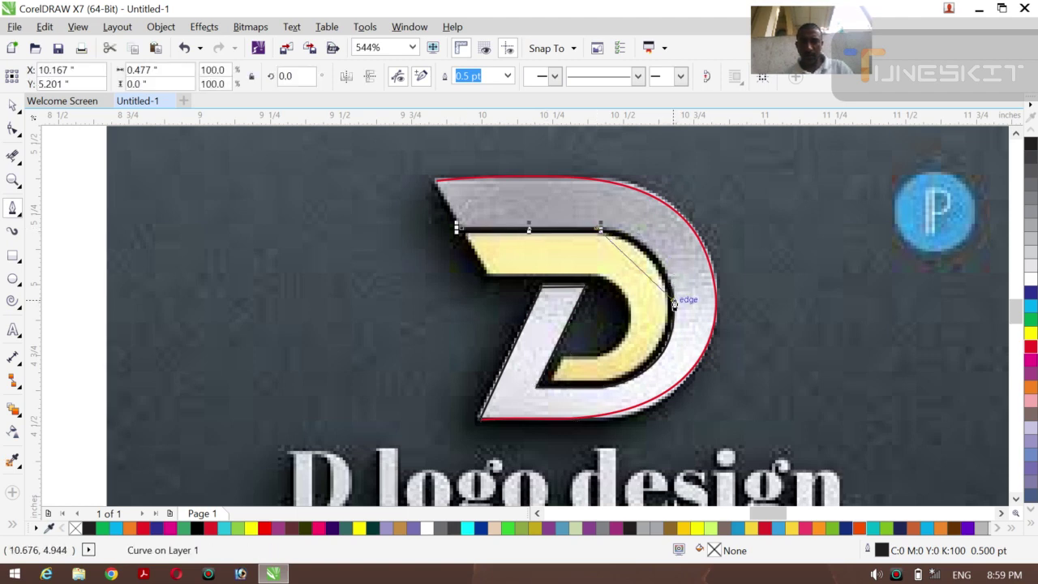
left_click_drag(671, 289, 687, 354)
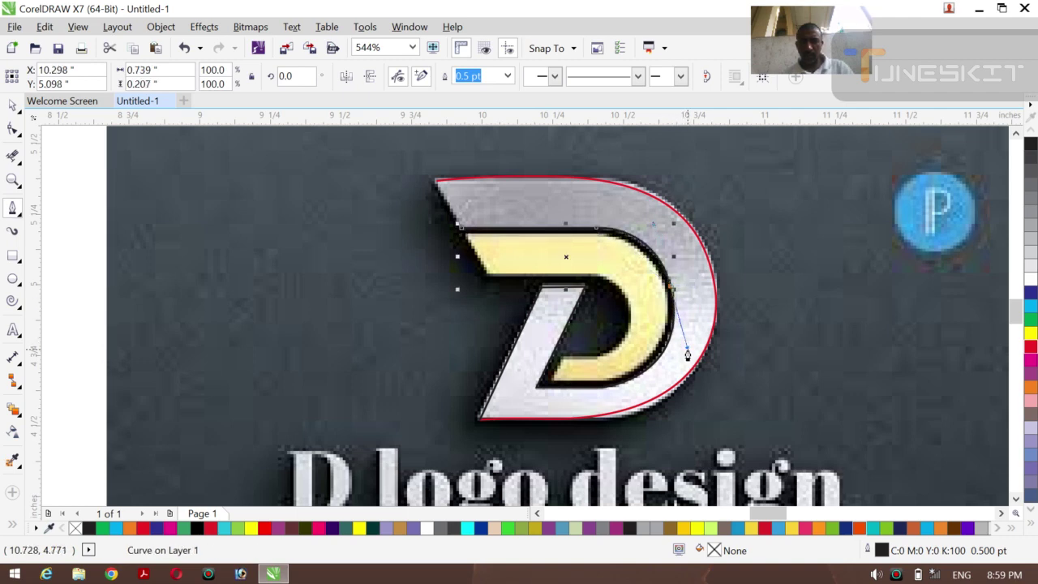
- Draw the slanted edge at the grey band's upper-left end and the straight top edge of the yellow band
left_click(435, 182)
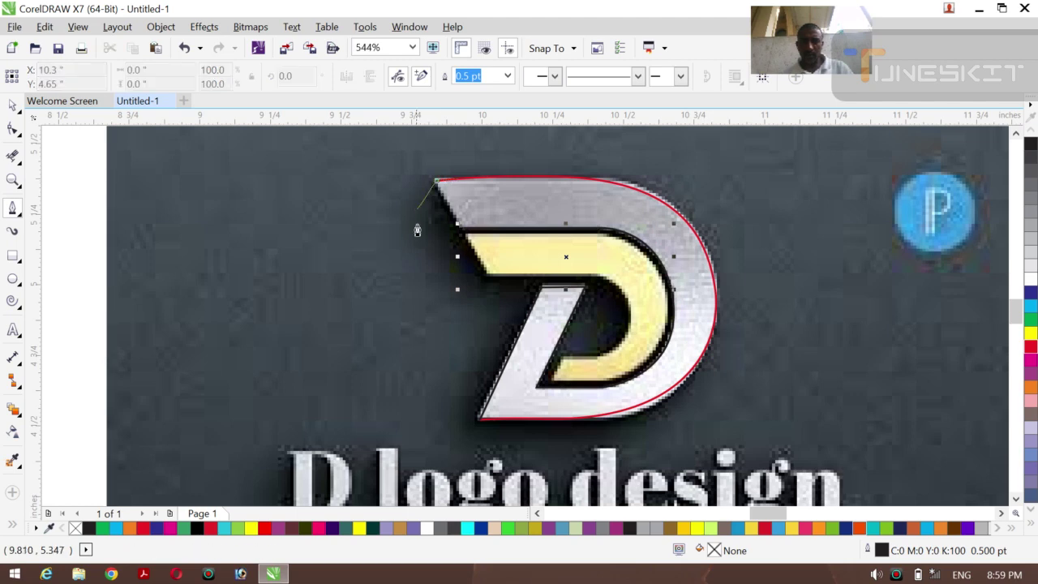
left_click(458, 230)
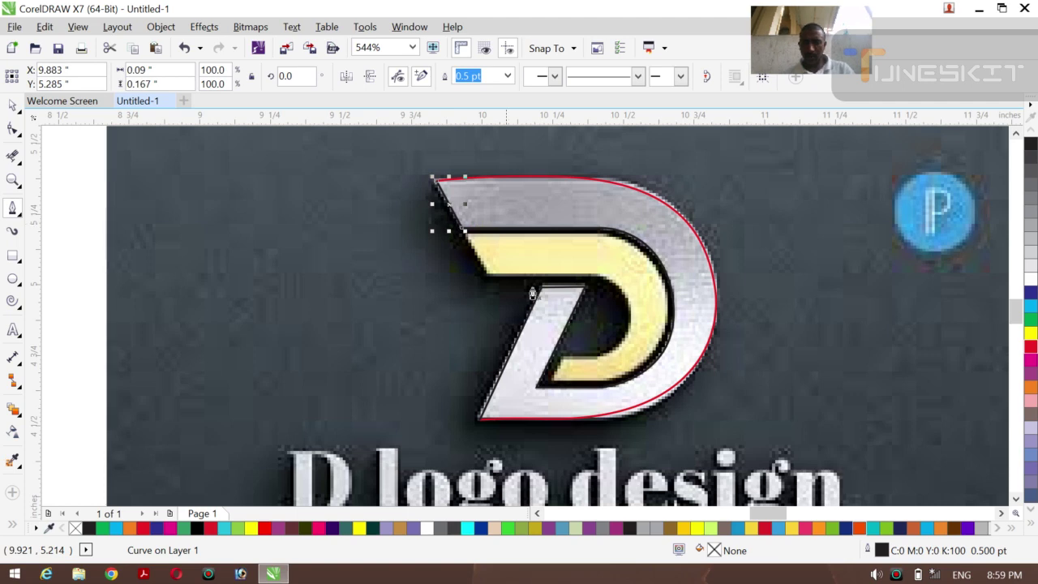
left_click(467, 234)
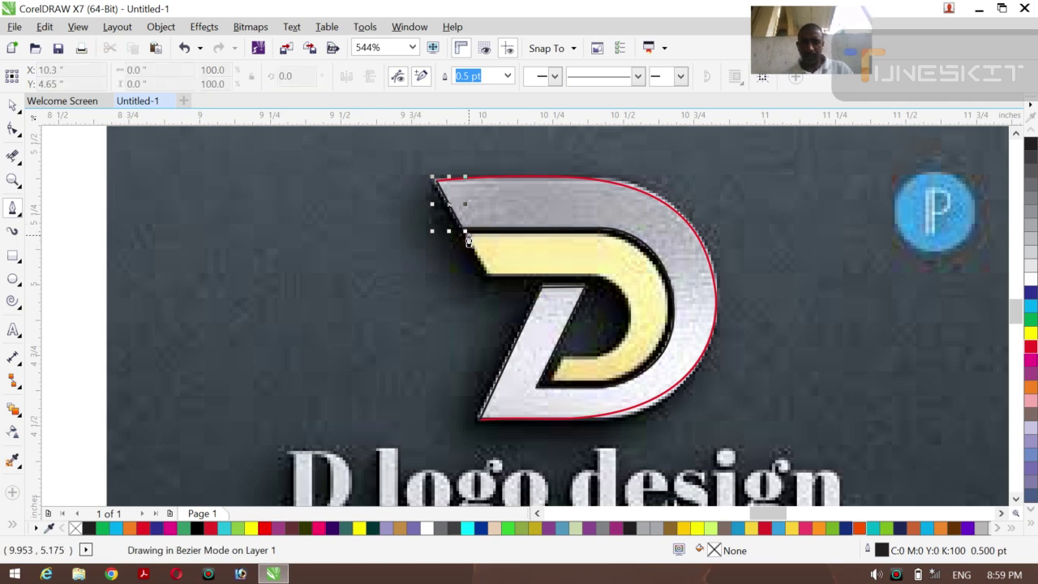
double_click(606, 236)
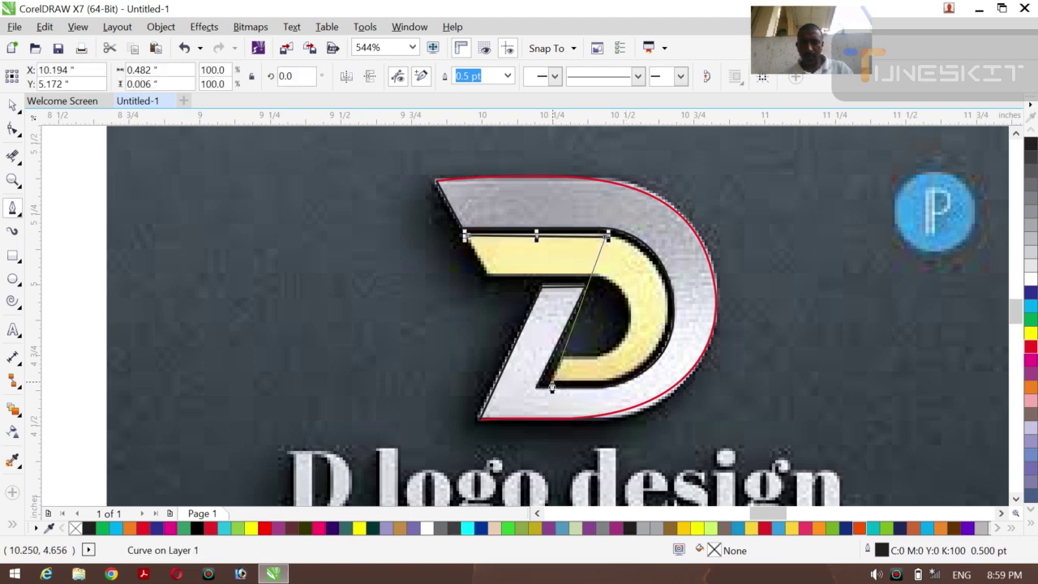
mouse_move(551, 379)
left_mouse_down()
mouse_move(348, 410)
mouse_move(336, 429)
mouse_move(347, 480)
mouse_move(339, 535)
mouse_move(359, 462)
left_mouse_up()
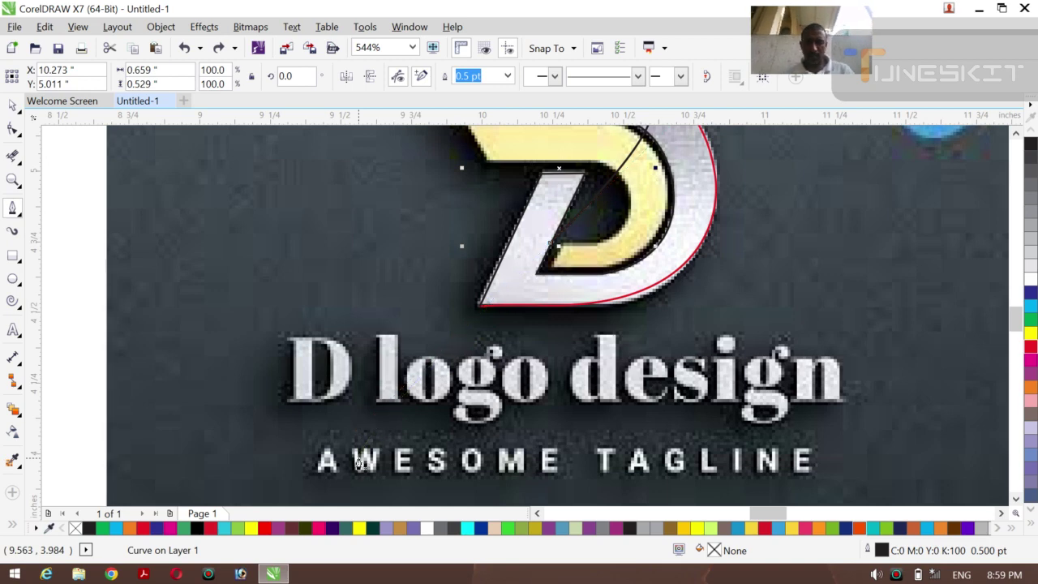
key("Left")
key("Up")
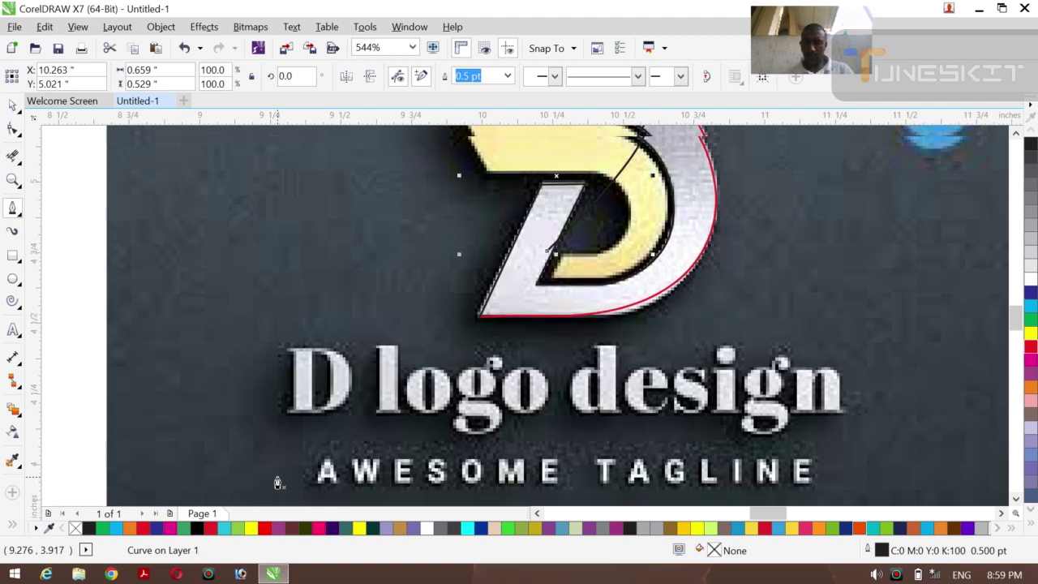
scroll(277, 482, "up", 3)
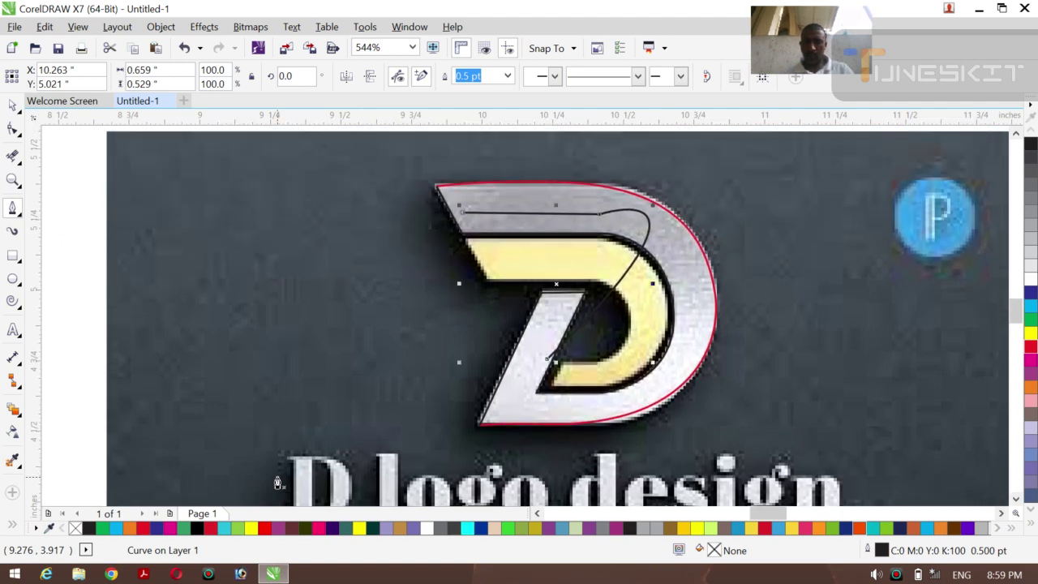
left_click(13, 104)
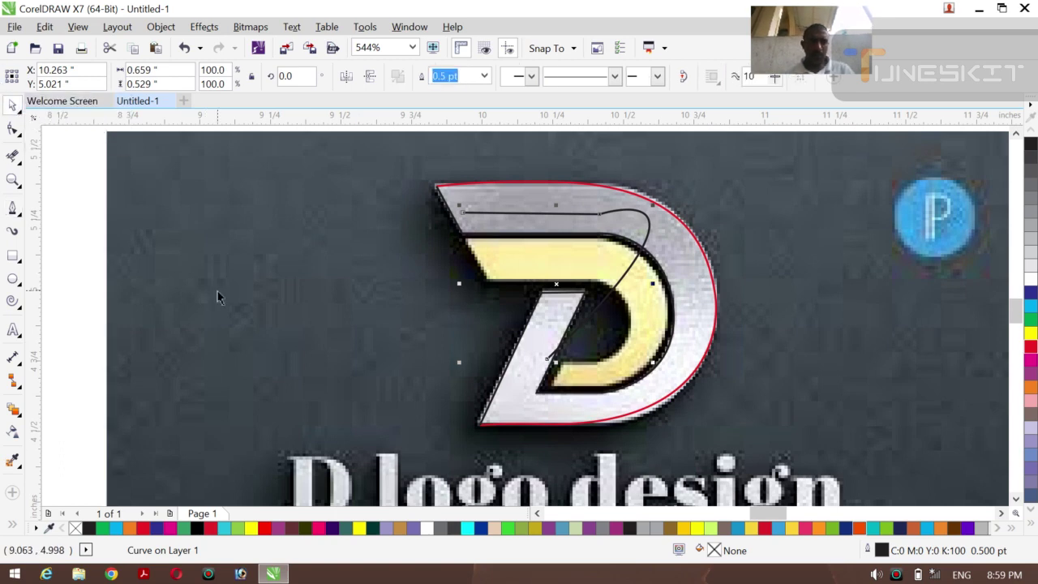
key("Down")
key("Down")
key("Down")
key("Down")
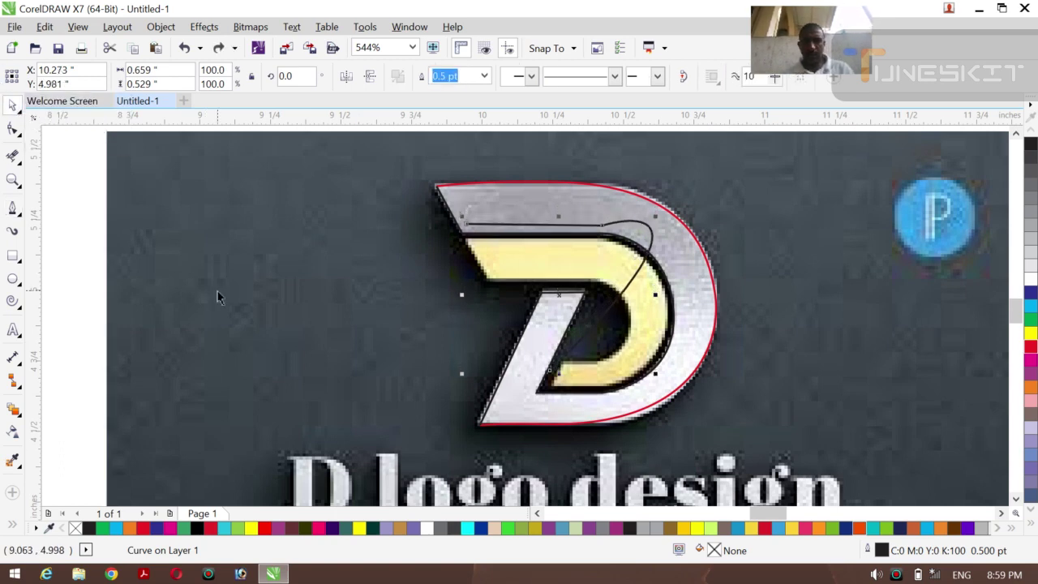
key("Down")
key("Down")
key("Down")
key("Down")
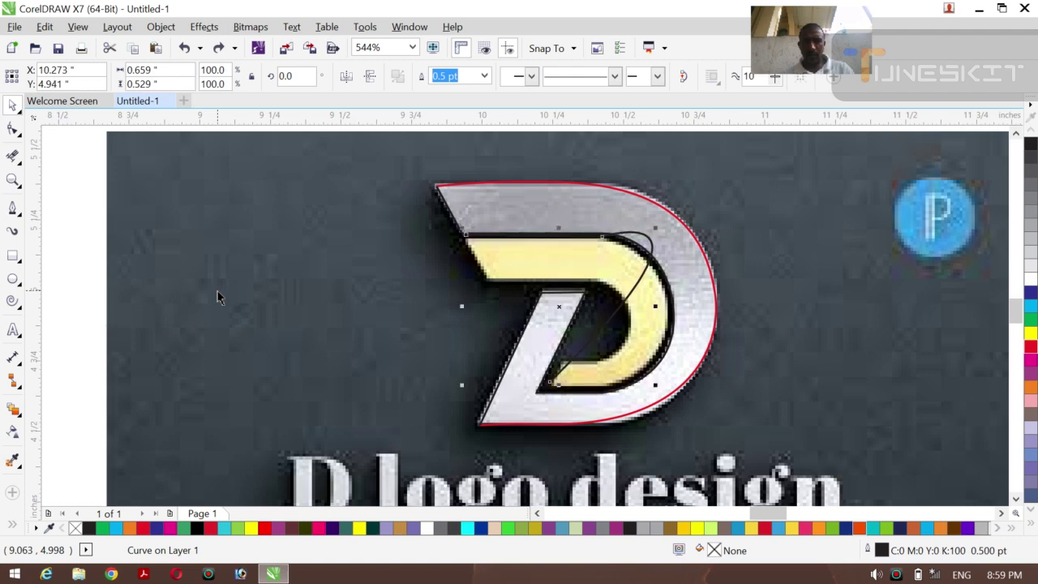
key("Right")
key("Delete")
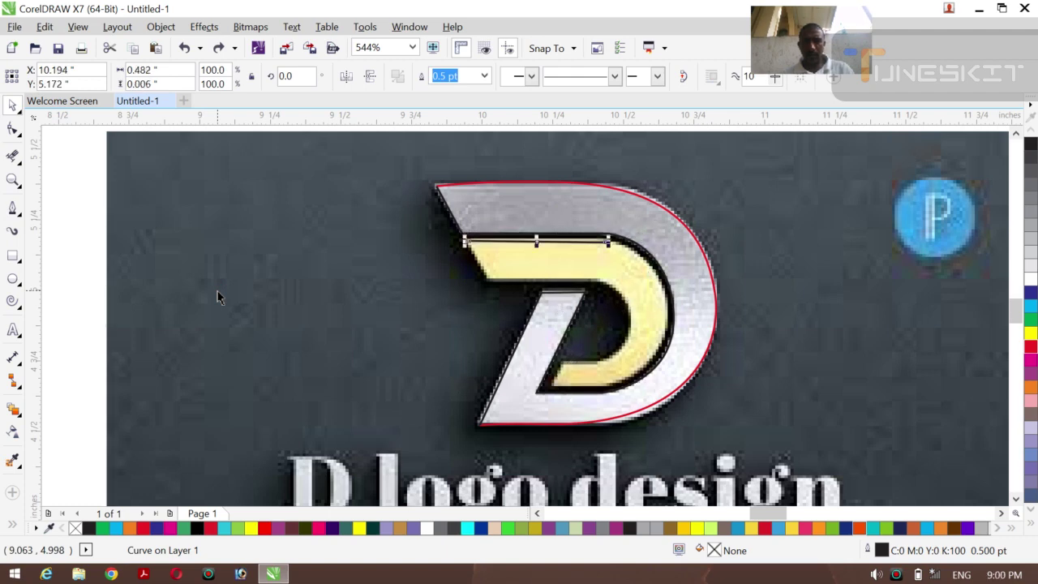
- Extend the yellow band's top line with a curve around the bowl down to the band's lower edge
left_click(12, 210)
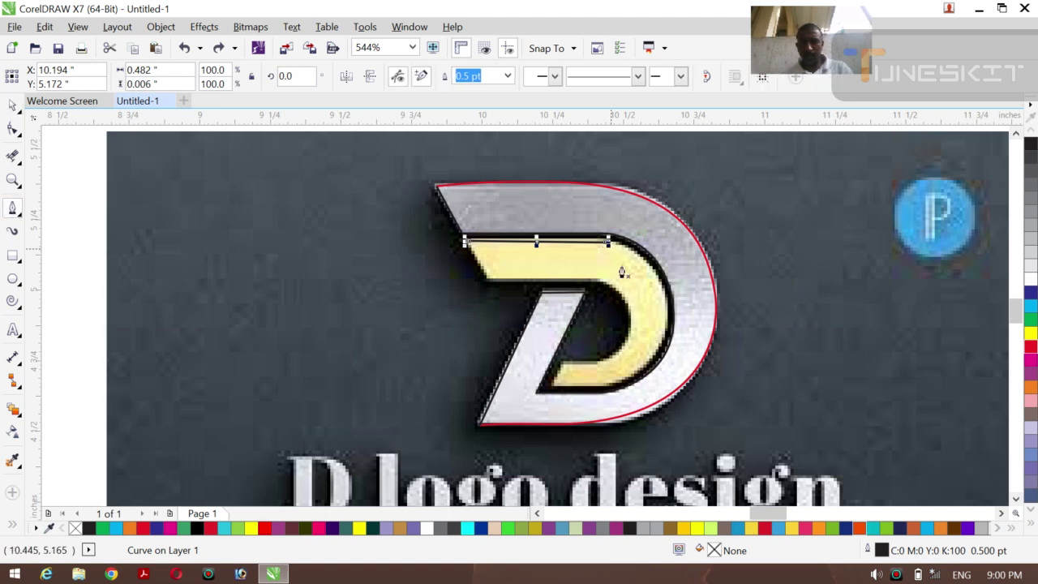
left_click(606, 242)
left_click_drag(607, 384, 497, 463)
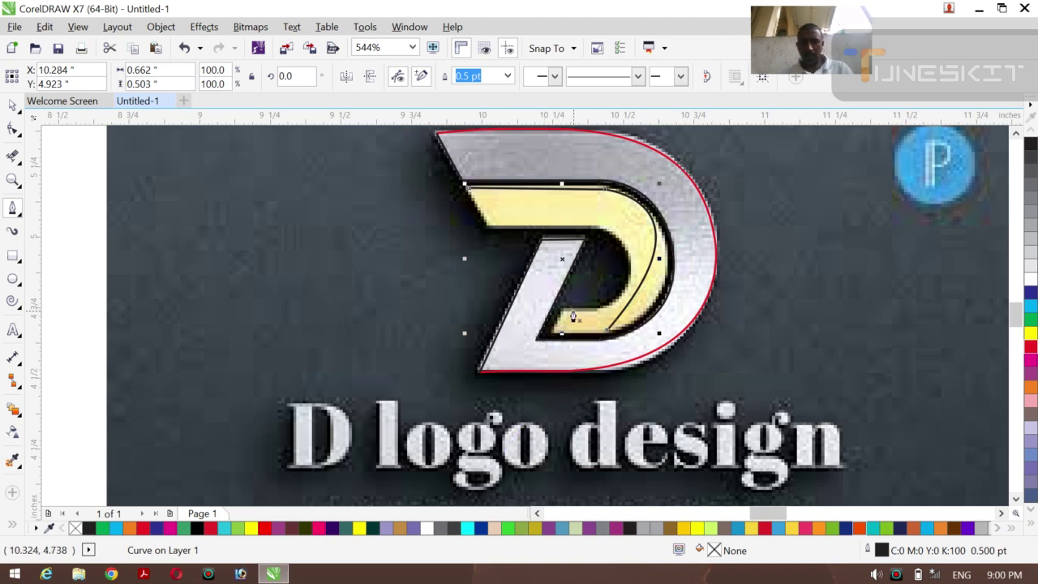
- Add a node on the lower part of the yellow band's curve and move it out to the band's rounded outer edge
left_click(12, 128)
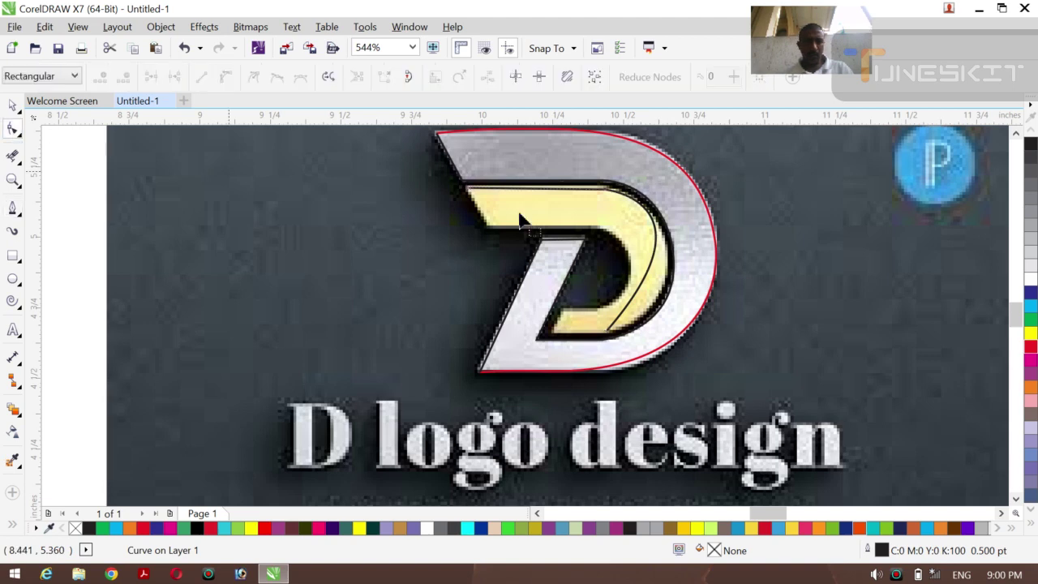
left_click(642, 284)
right_click(642, 283)
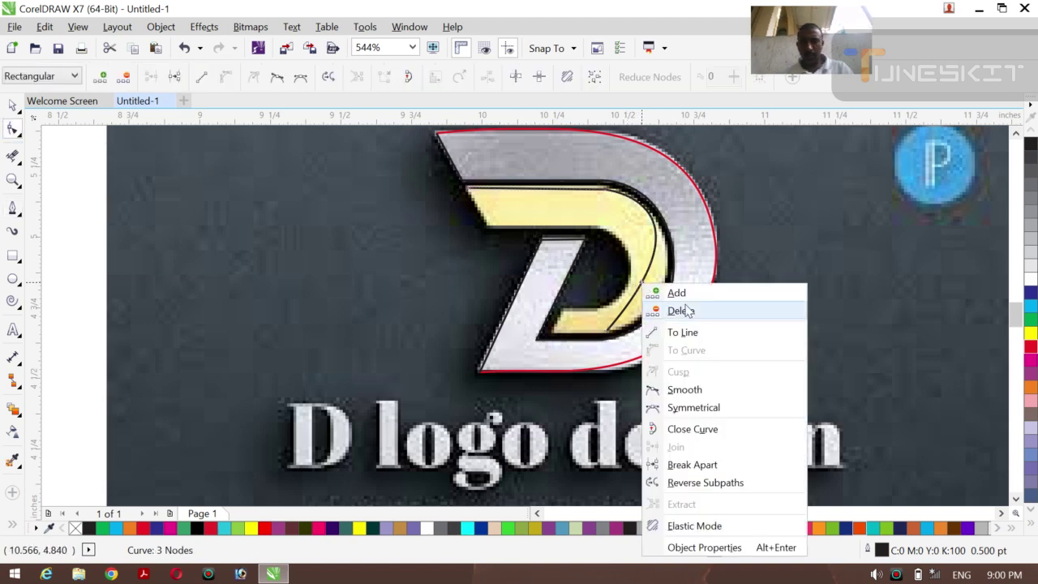
left_click(678, 293)
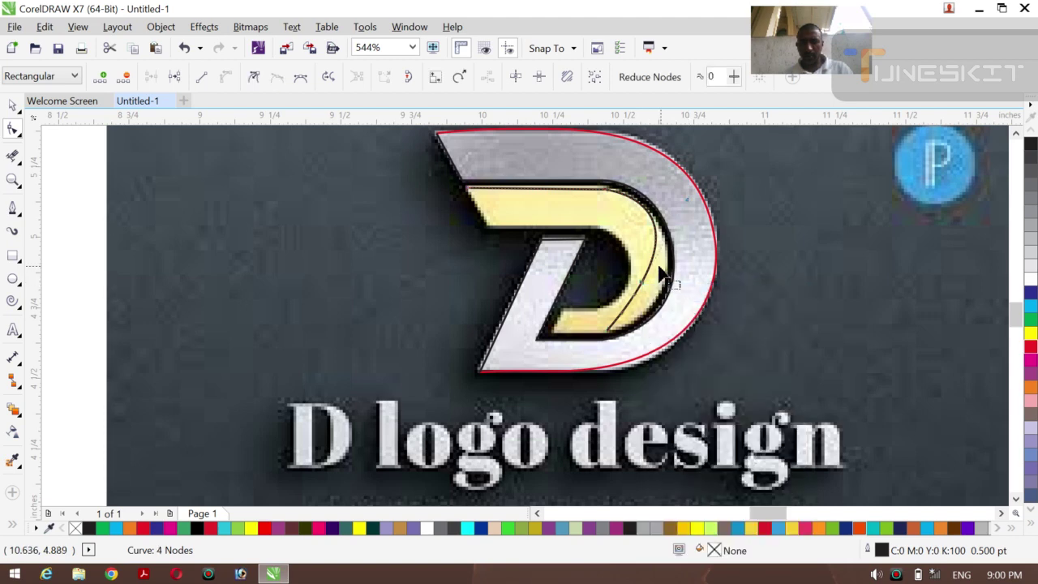
left_click_drag(644, 284, 630, 333)
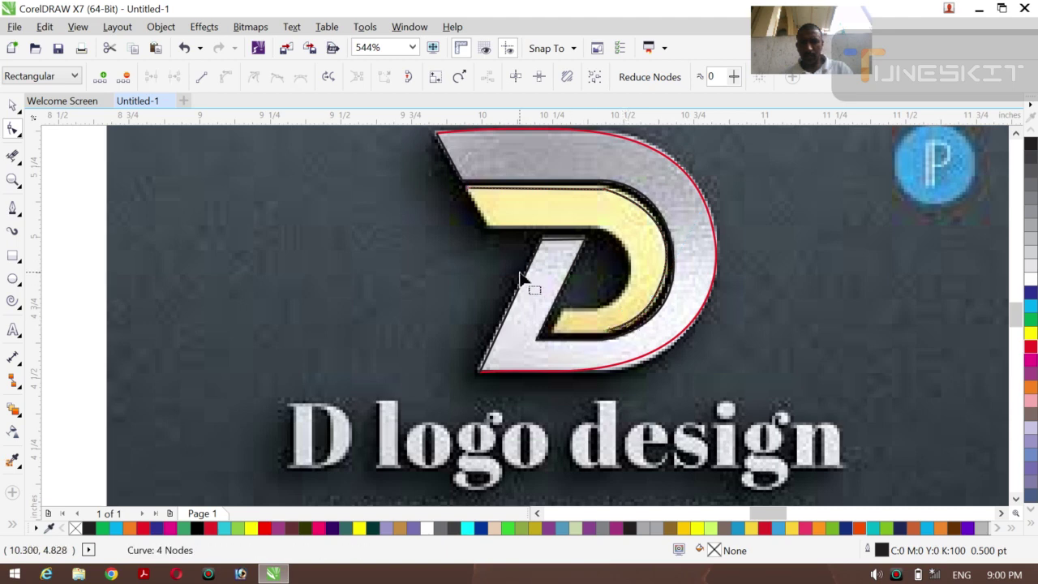
- Trace the yellow band's slanted upper-left end, its inner top edge and the inner curve around the bowl with the Pen tool
left_click(11, 209)
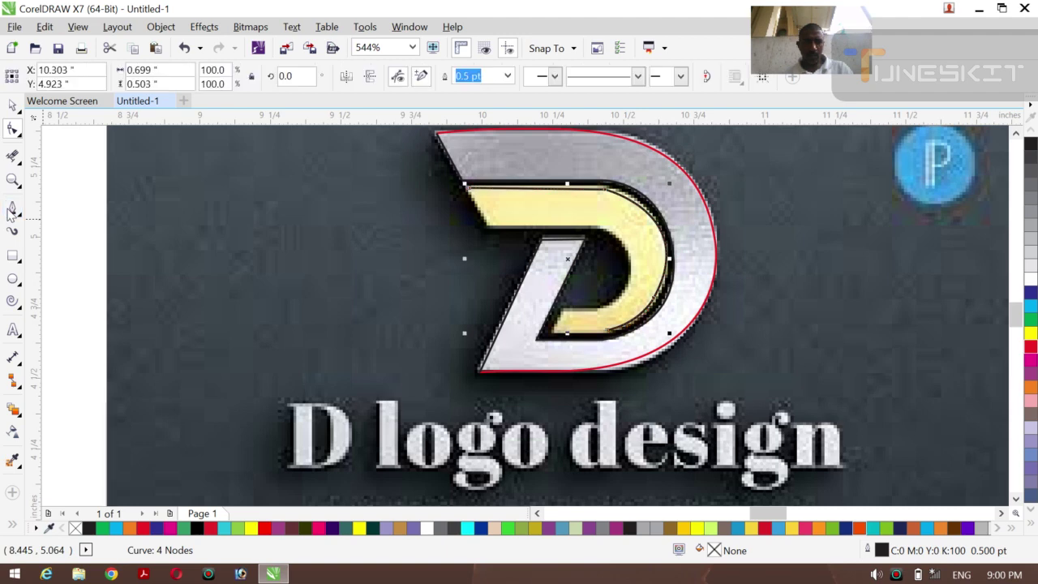
left_click(467, 188)
left_click(487, 233)
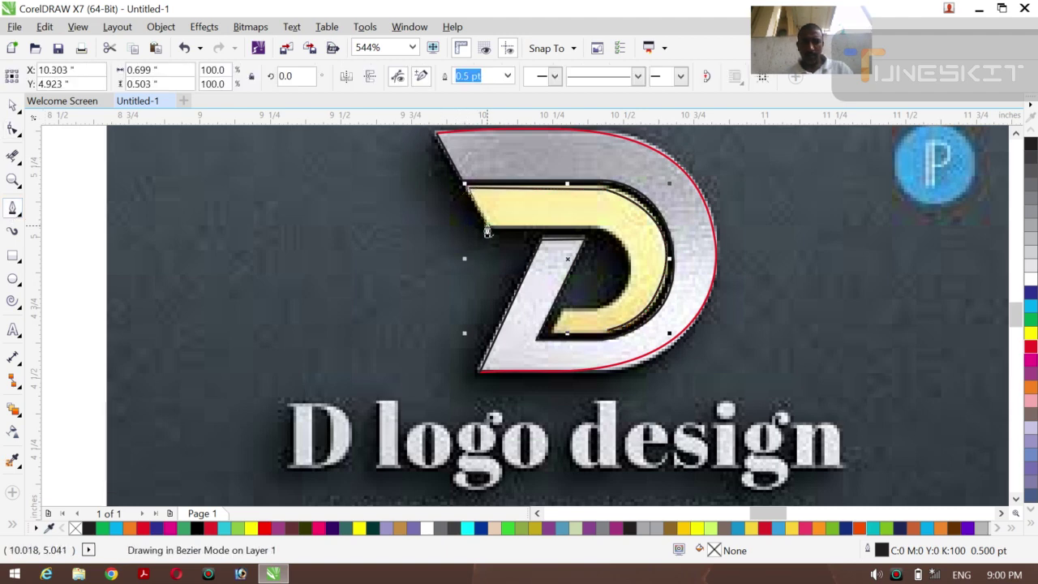
left_click(595, 231)
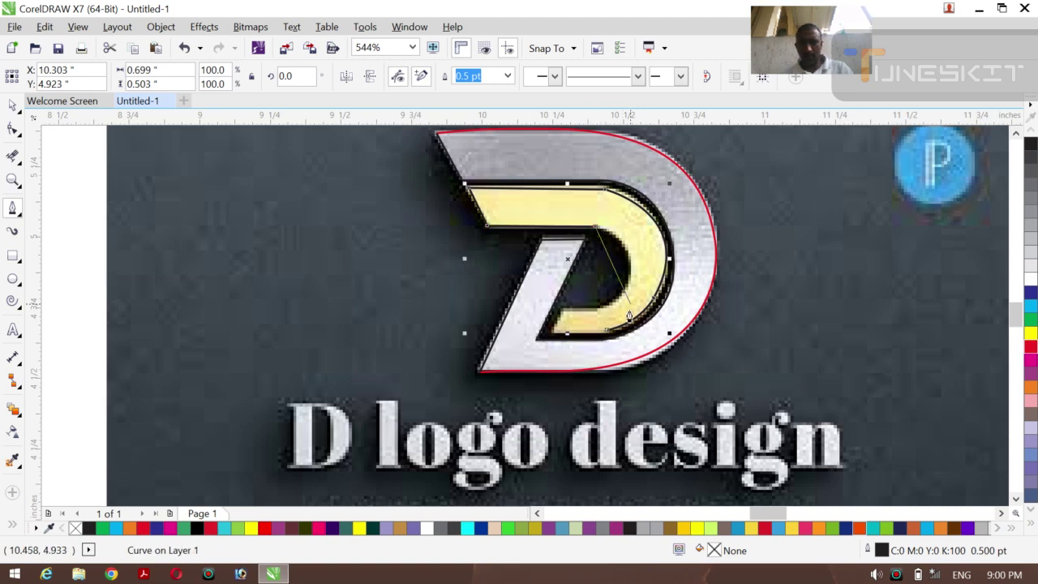
mouse_move(599, 314)
left_mouse_down()
mouse_move(523, 365)
mouse_move(538, 369)
mouse_move(530, 379)
left_mouse_up()
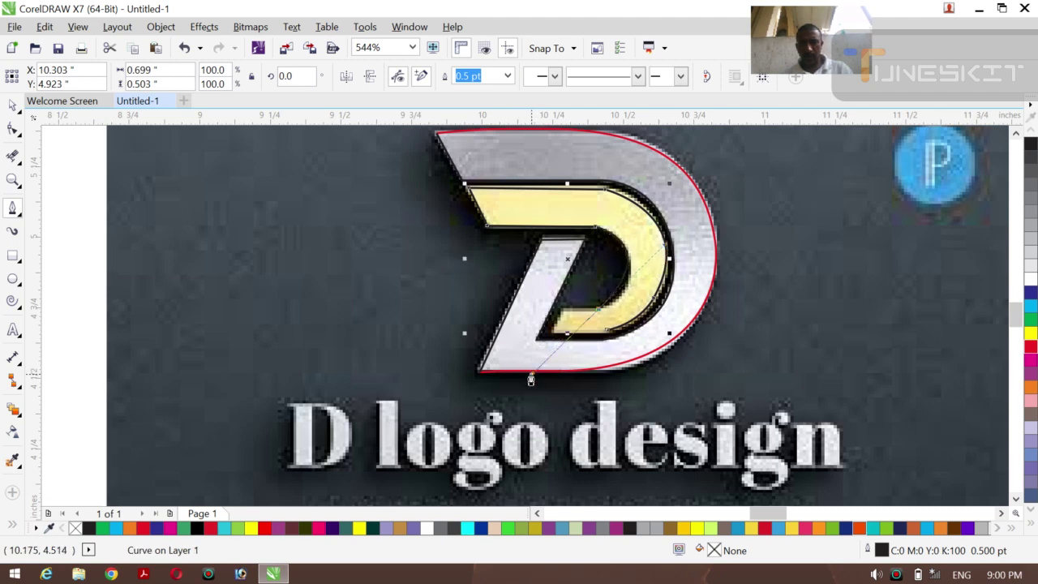
- Close the yellow band's lower tip with its short top edge, slanted end and bottom edge up to the outer curve
left_click(562, 317)
double_click(602, 313)
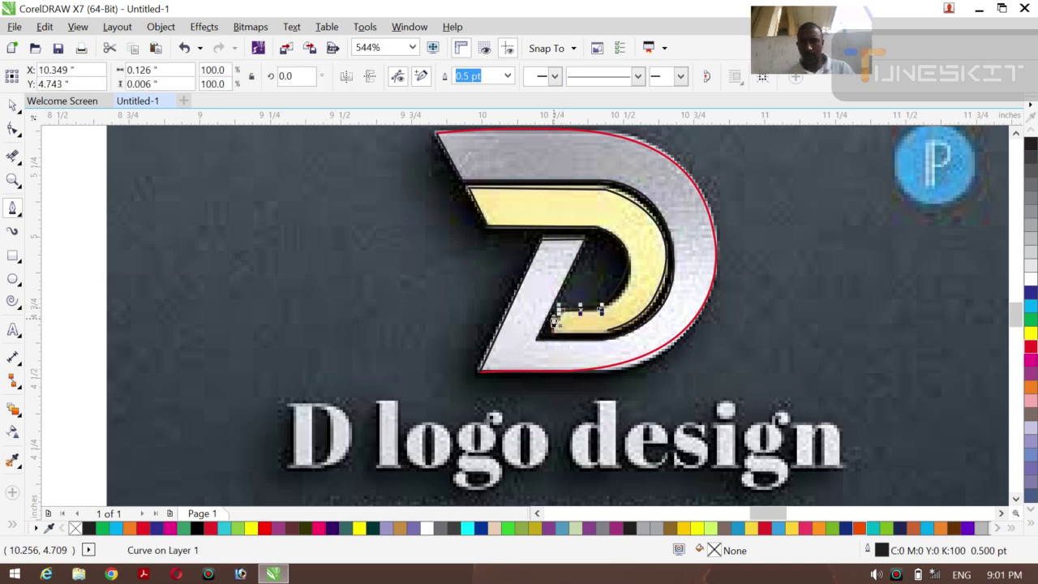
left_click(561, 318)
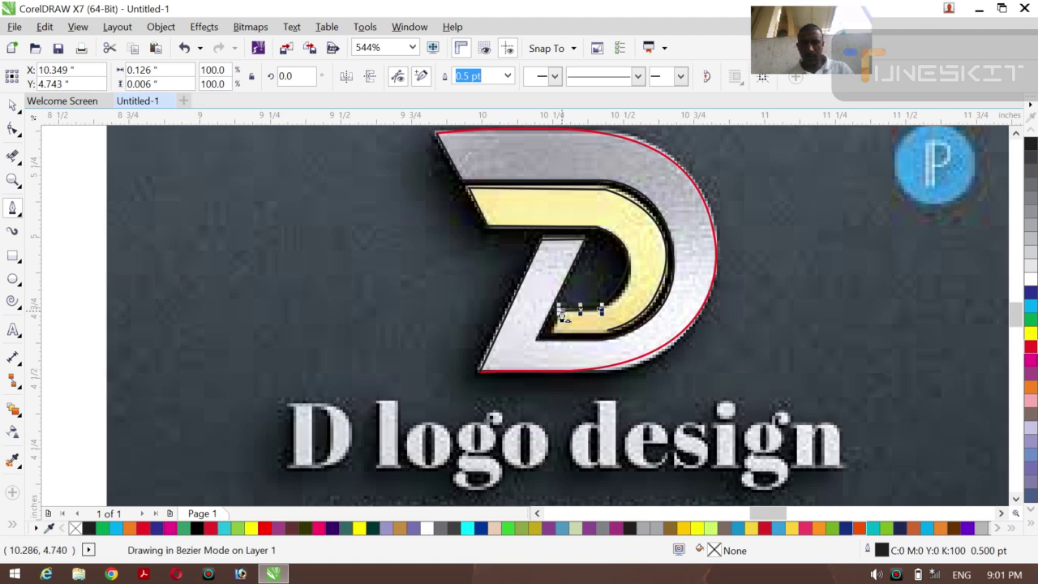
left_click(556, 341)
left_click(551, 339)
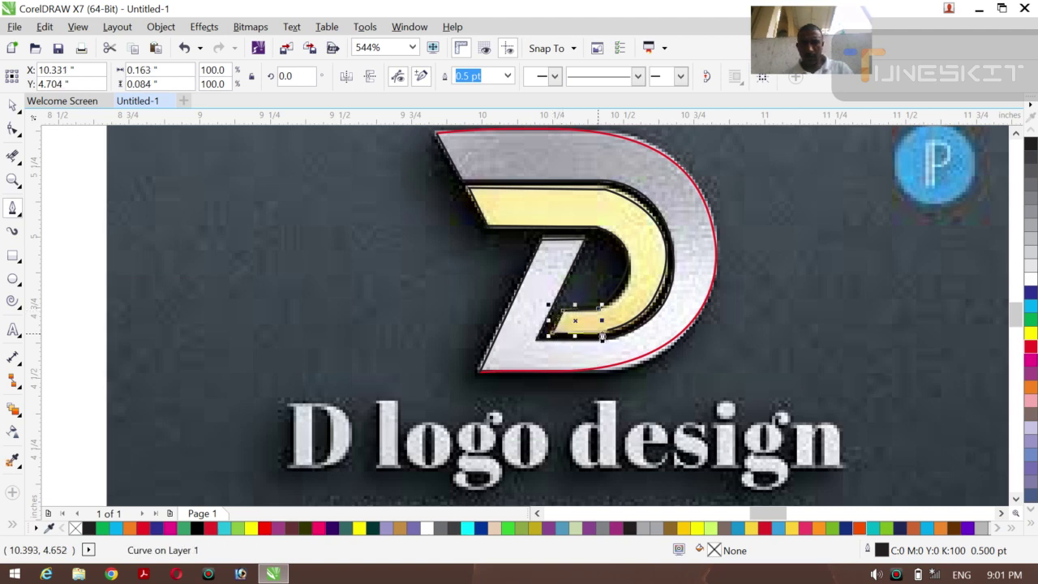
left_click(608, 334)
left_click(608, 334)
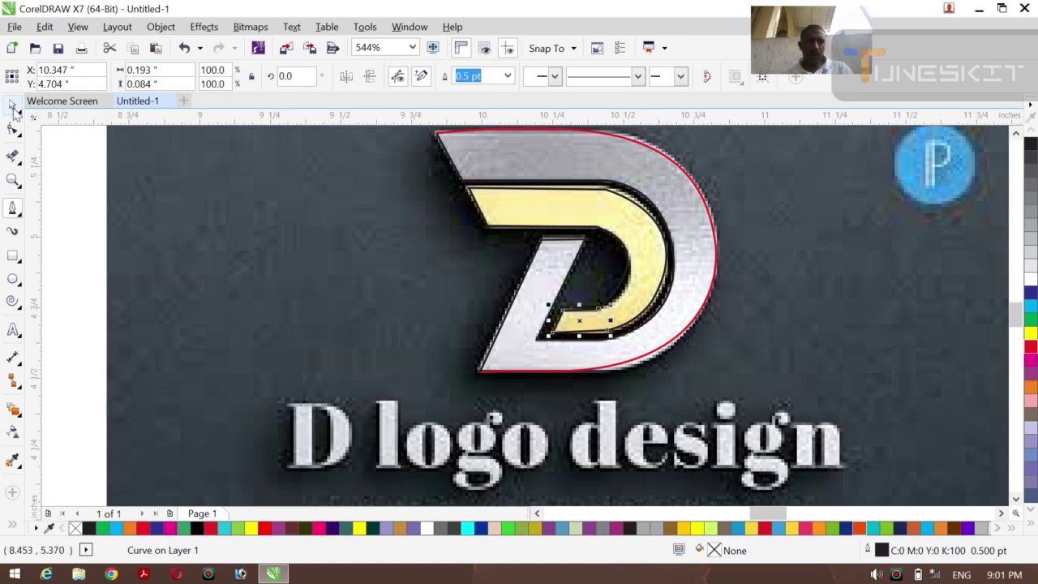
key("space")
key("Escape")
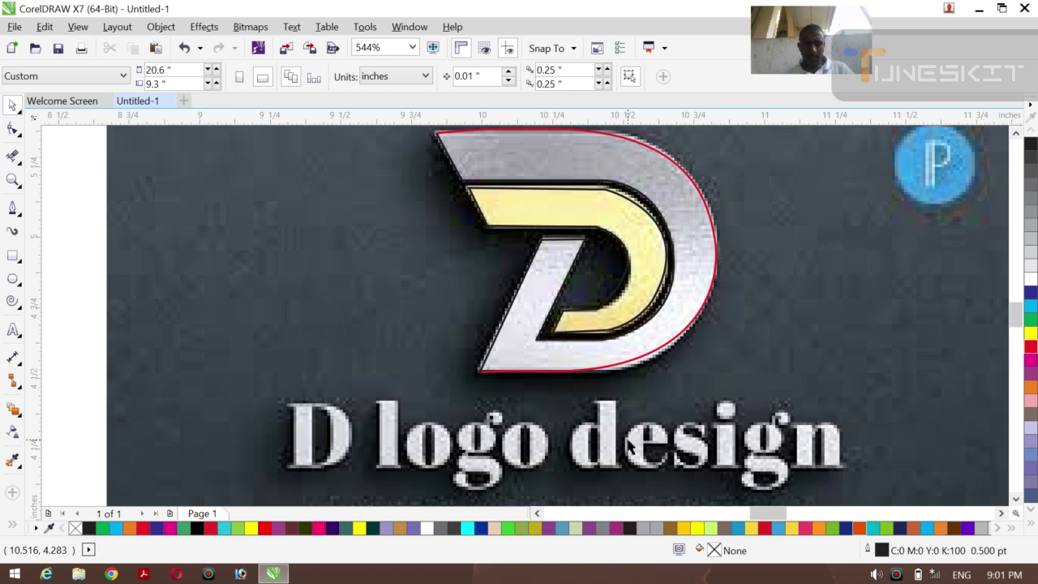
- Move the reference image to the right, away from the traced D outlines, and enlarge the outlines to about 3.99 by 3.476 inches
key("z")
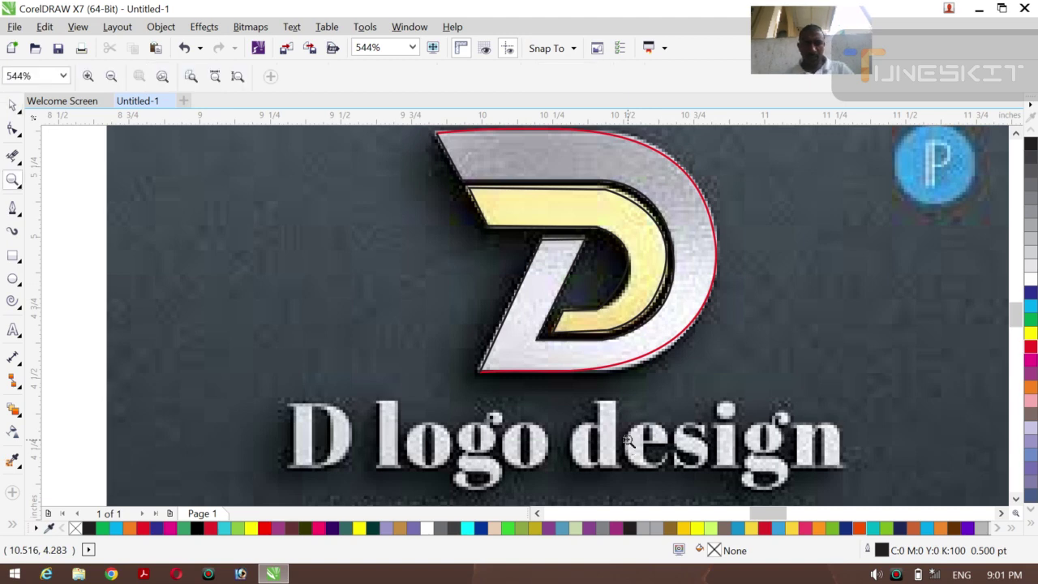
left_click(111, 76)
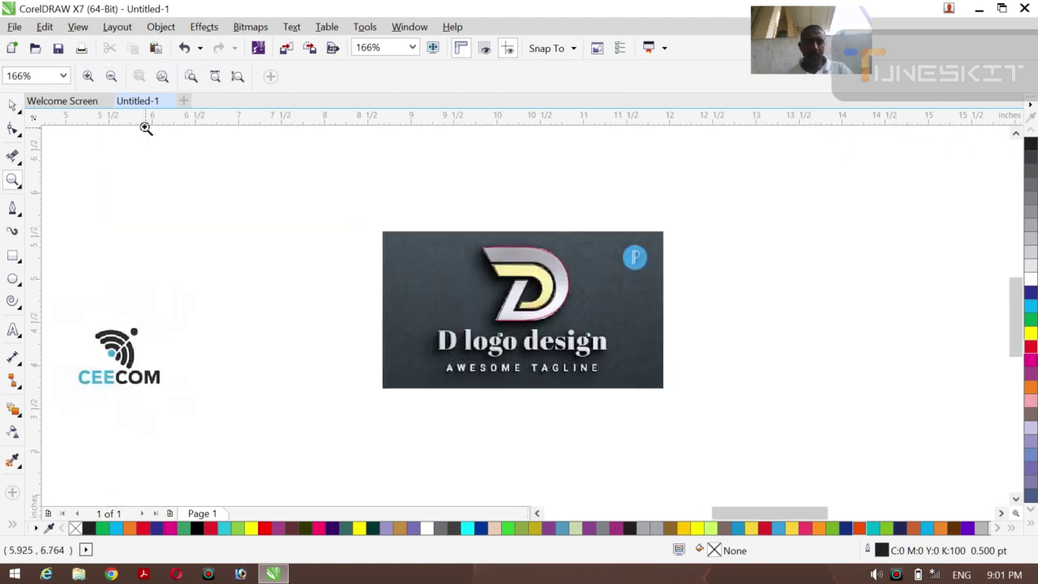
left_click(112, 76)
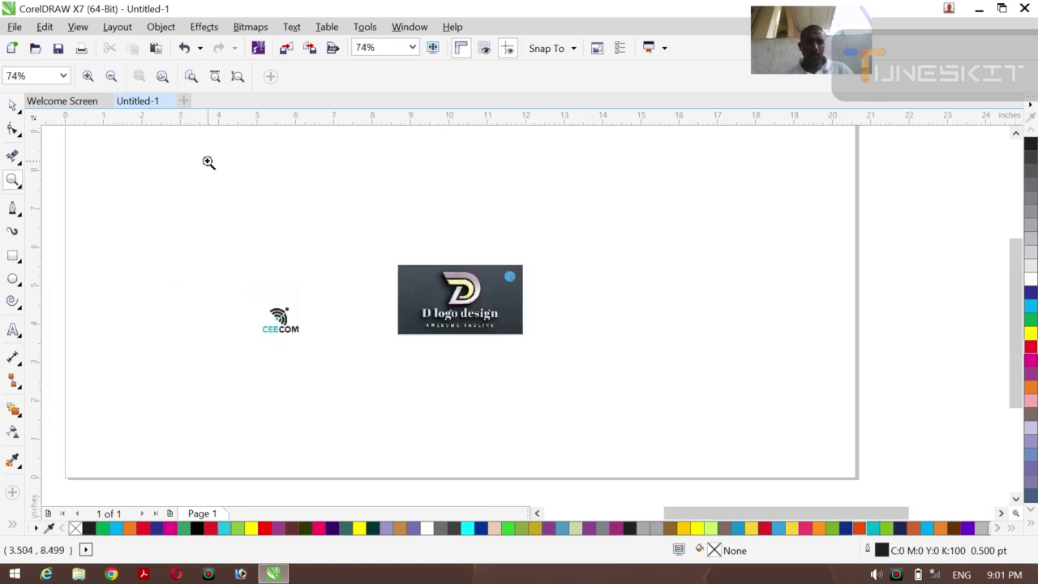
left_click(13, 106)
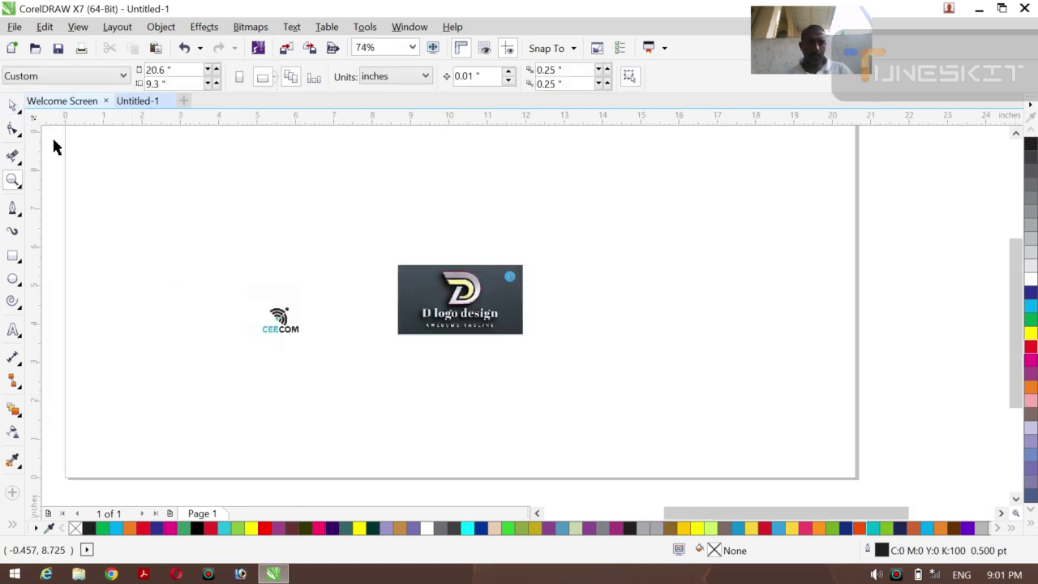
left_click(498, 323)
left_click_drag(581, 315, 677, 314)
left_click_drag(411, 258, 540, 370)
left_click_drag(462, 286, 431, 260)
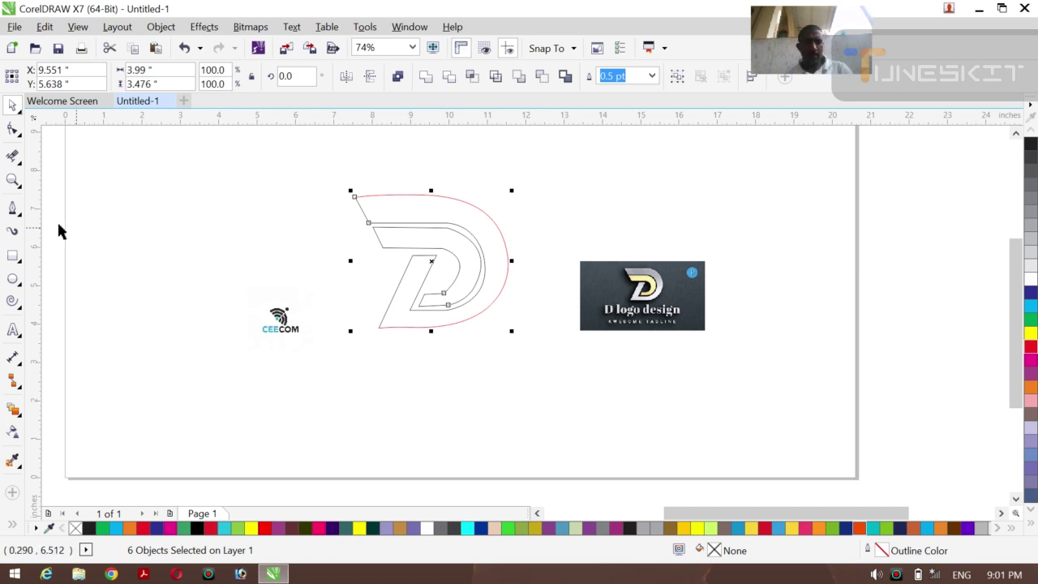
left_click(12, 132)
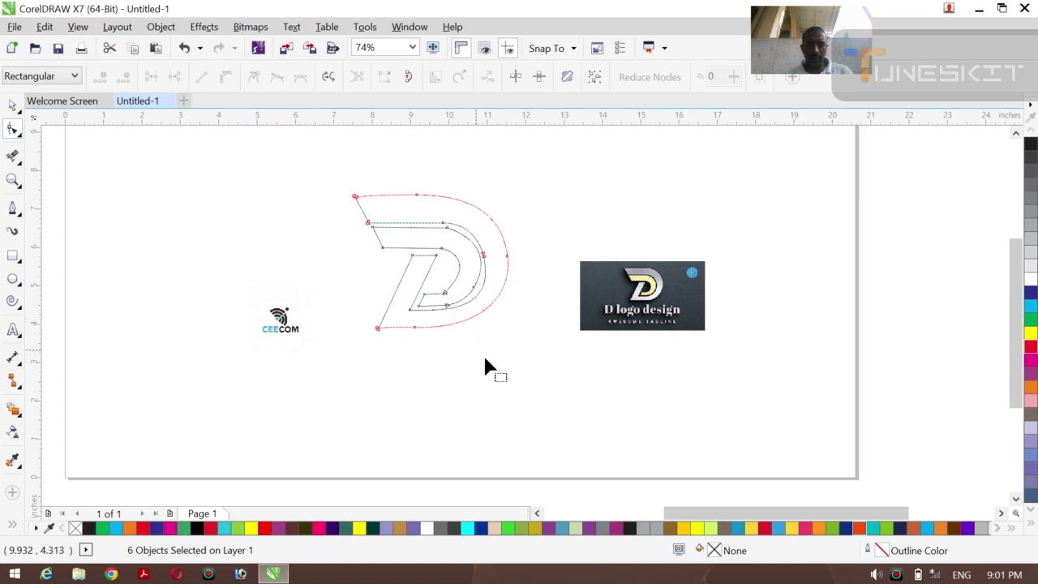
key("ctrl+z")
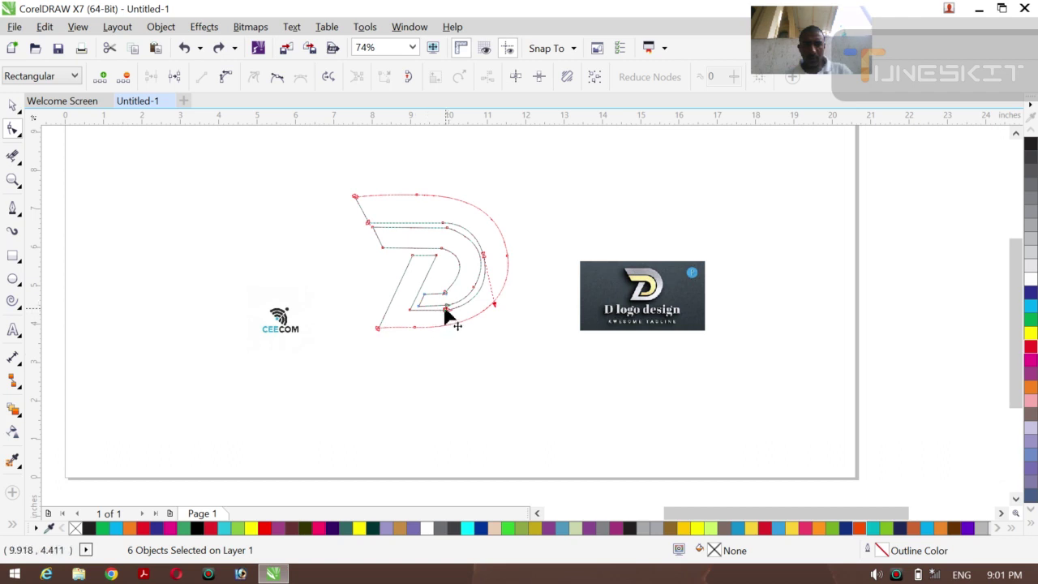
left_click_drag(447, 316, 448, 317)
left_click(479, 385)
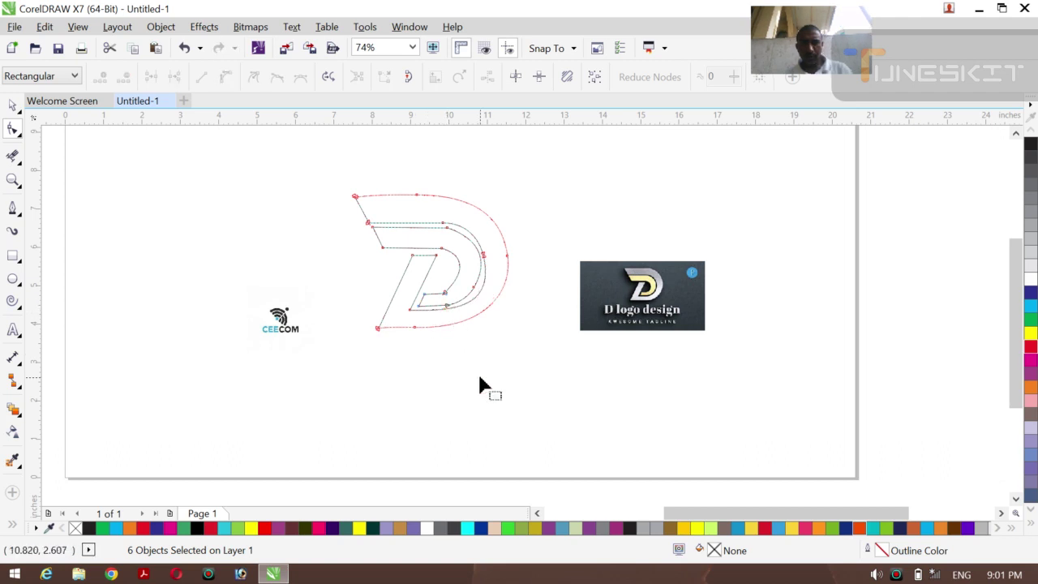
key("ctrl+z")
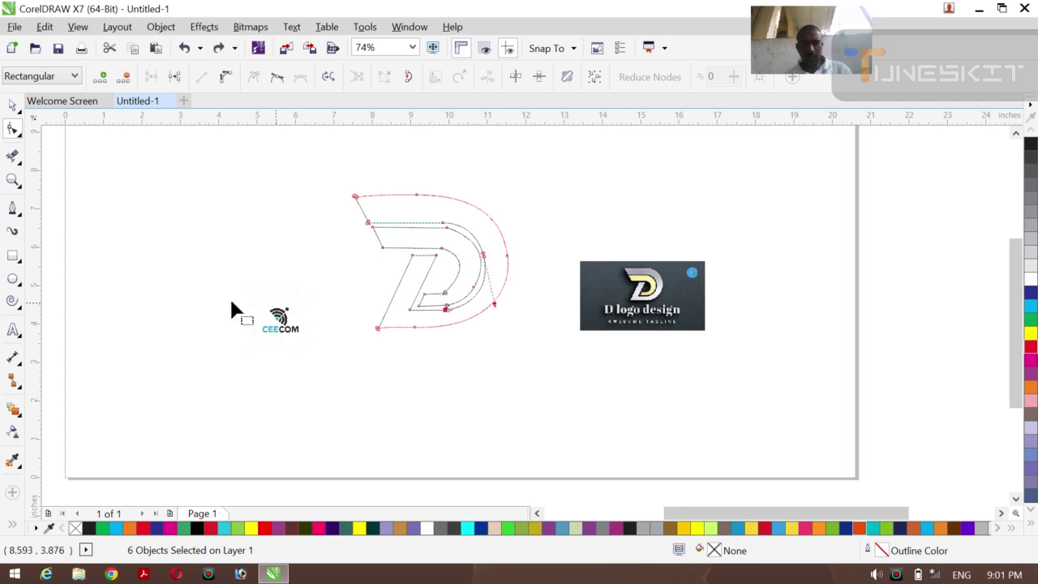
- Weld all six traced D outlines into one curve
left_click(13, 107)
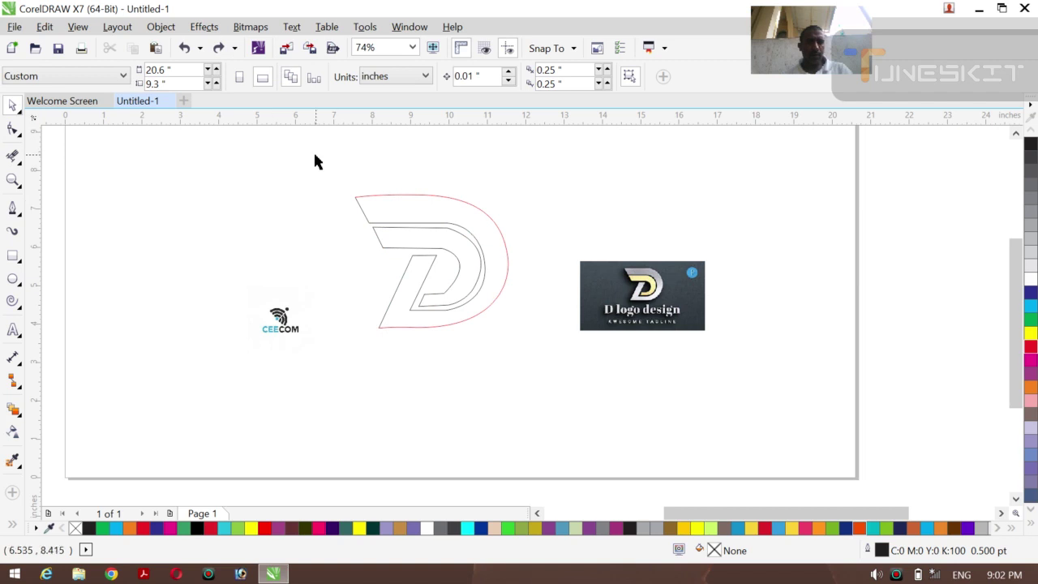
left_click_drag(315, 158, 541, 399)
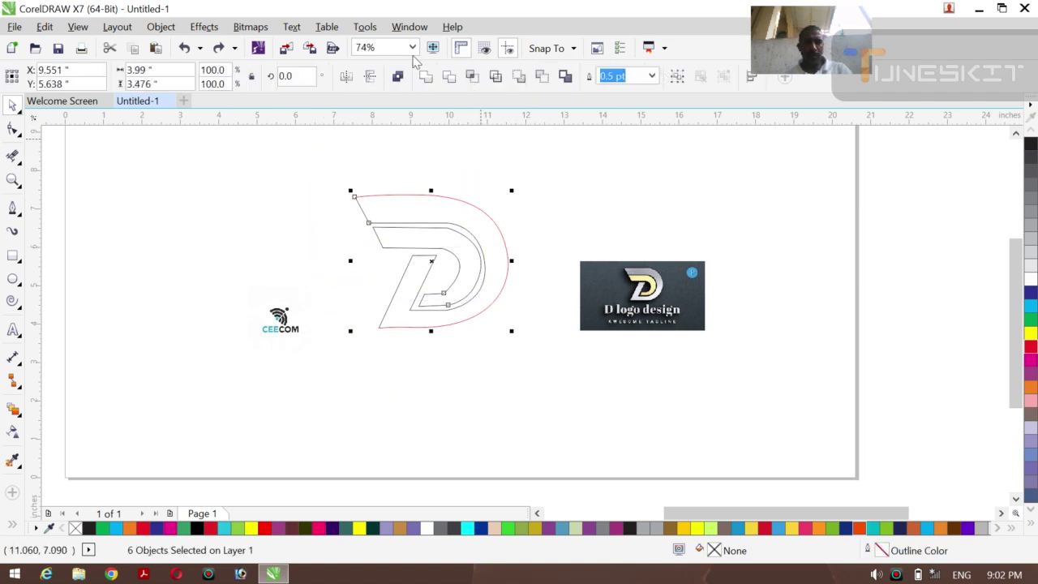
left_click(423, 77)
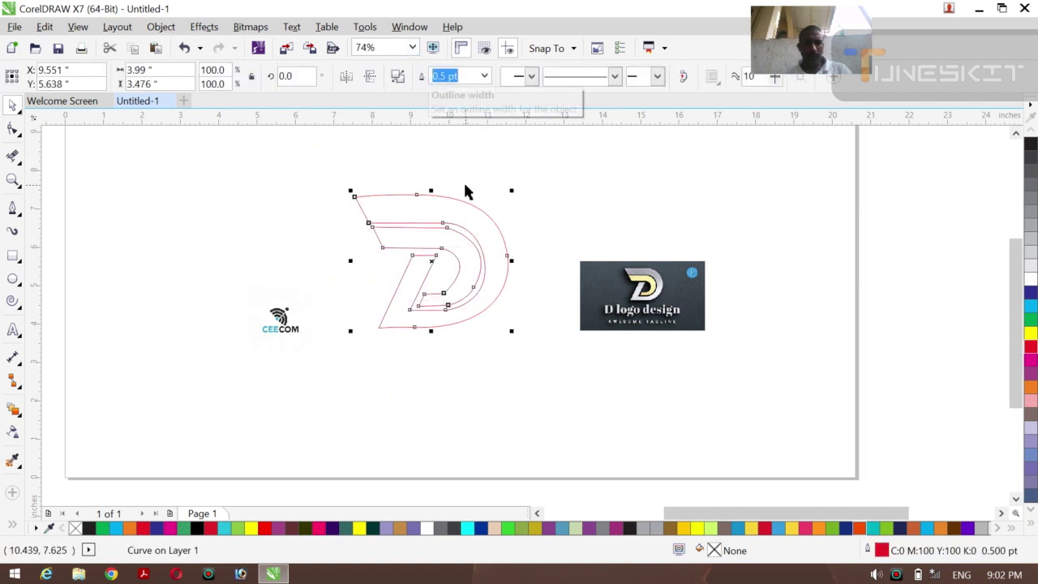
left_click(338, 343)
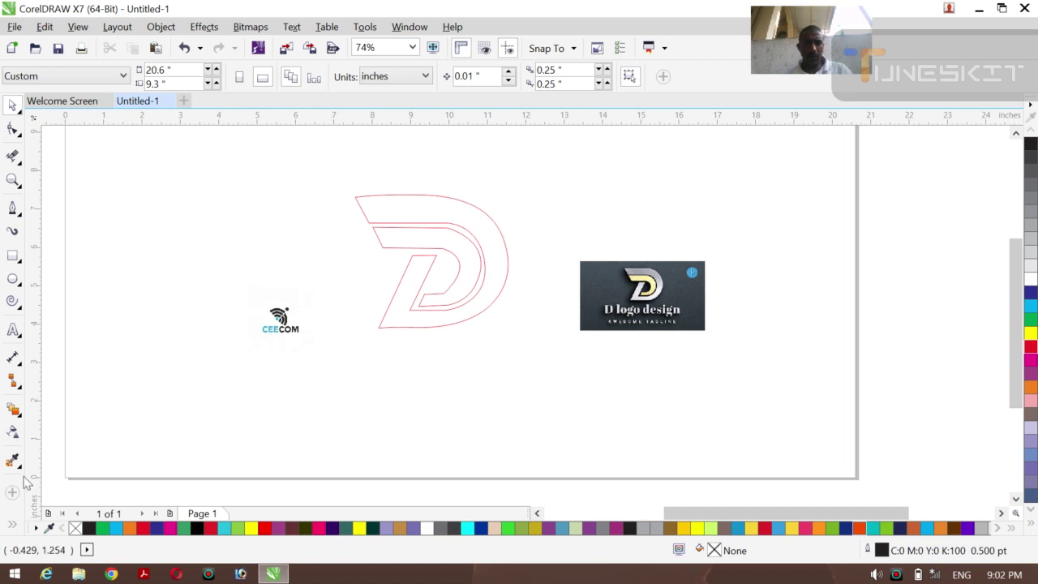
- Fill the outer and inner bands of the D with pink (#FF0066) using Smart Fill
left_click(12, 526)
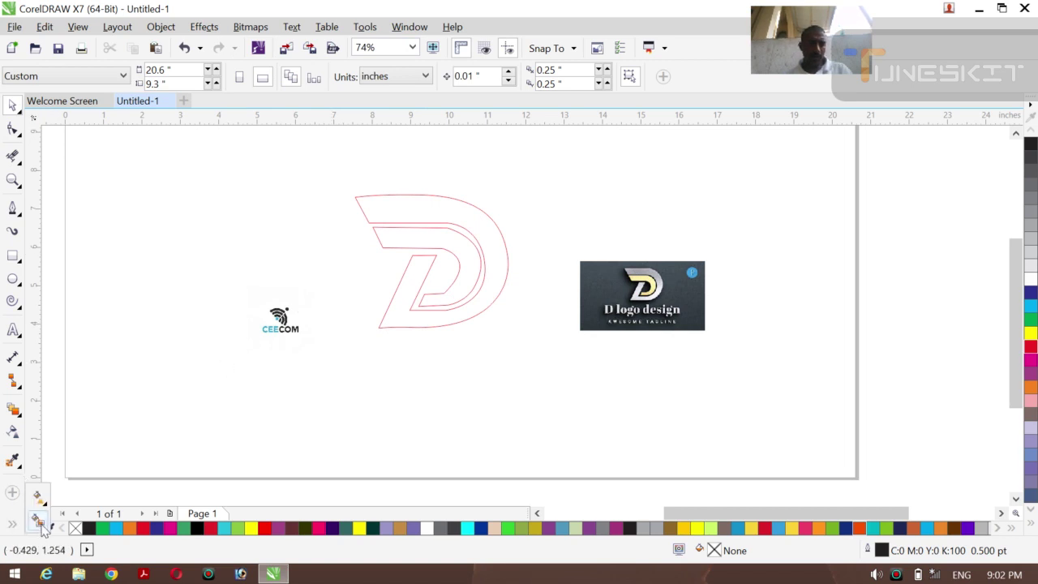
left_click(38, 522)
left_click(400, 310)
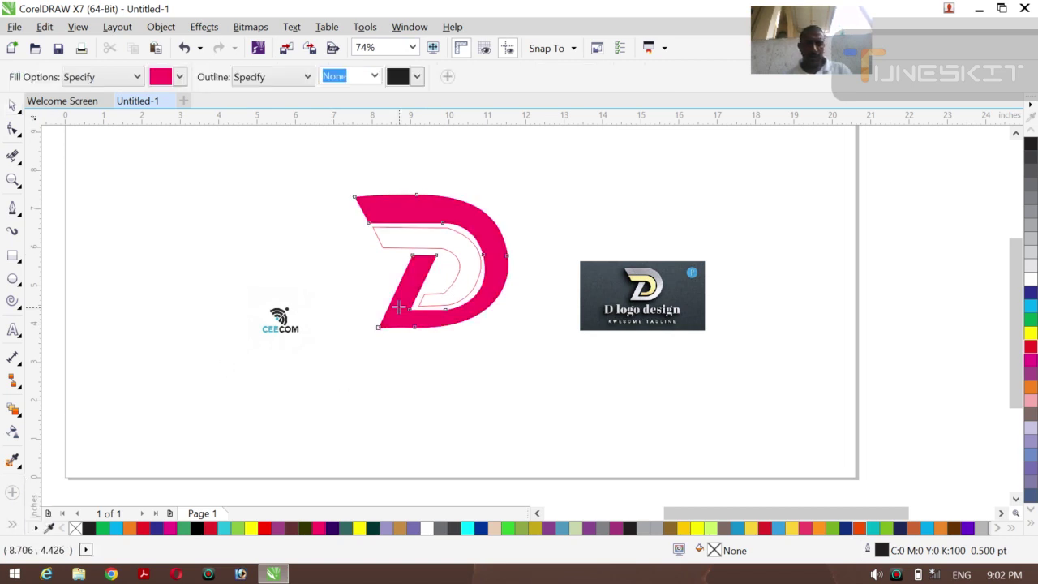
left_click(457, 253)
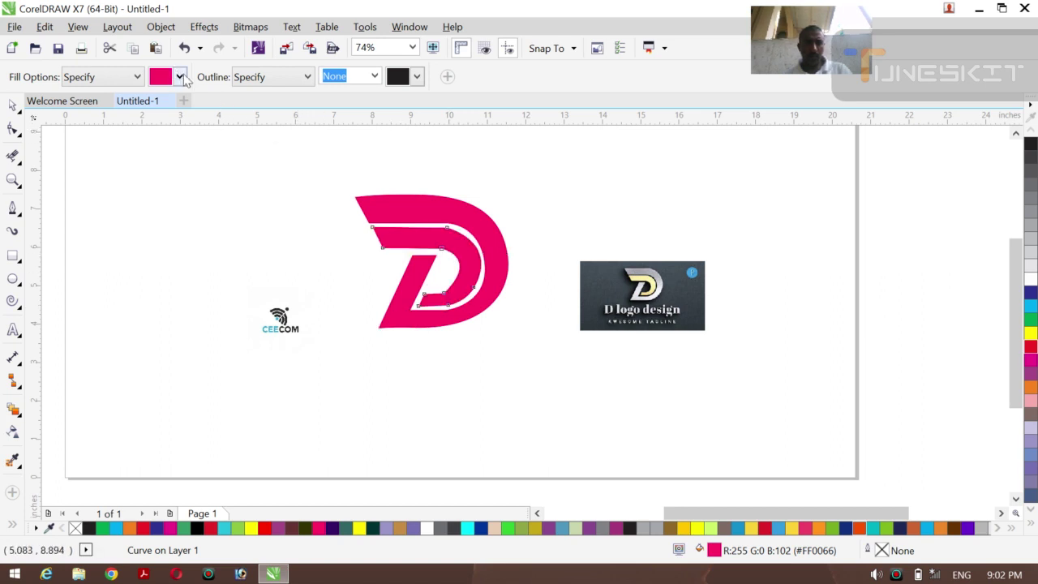
- Change the Smart Fill colour to dark brown (#663300) and apply it to both bands of the D
left_click(180, 77)
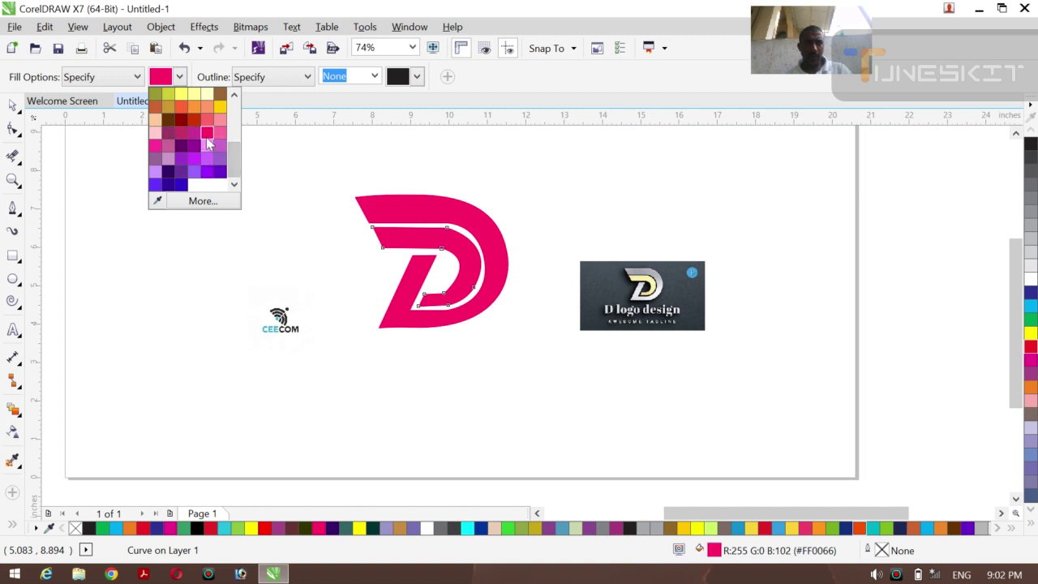
left_click(166, 120)
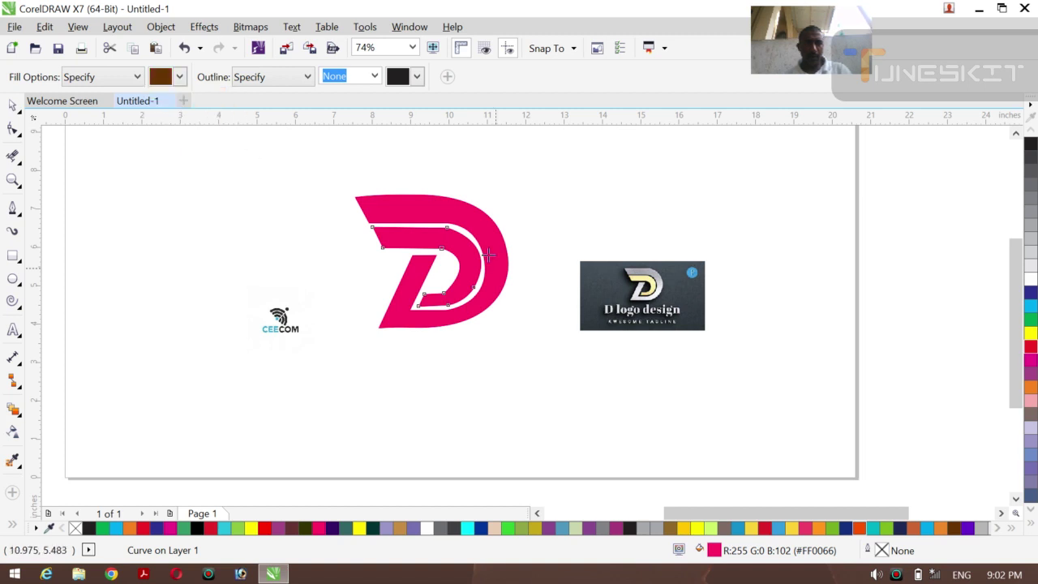
left_click(433, 209)
left_click(429, 236)
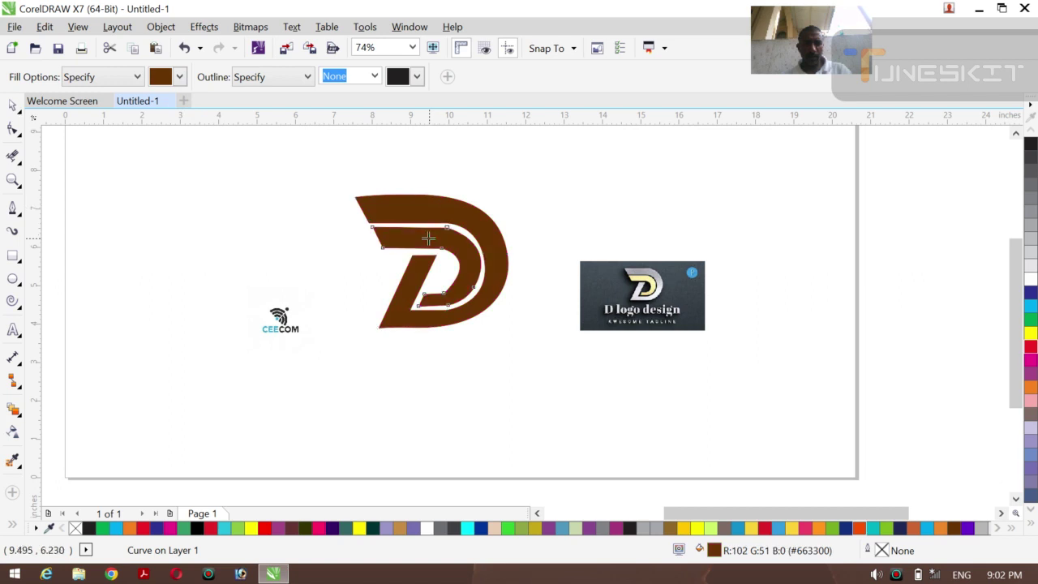
- Set the Smart Fill colour to red (#FF0000) and fill the inner band, undoing the stray fill outside the bands
left_click(180, 77)
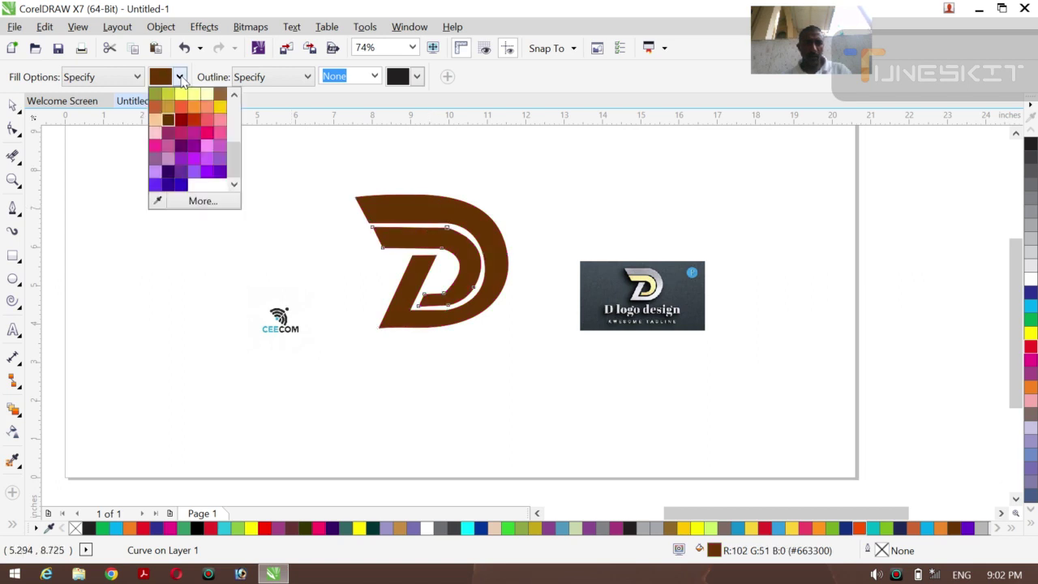
left_click_drag(235, 159, 233, 95)
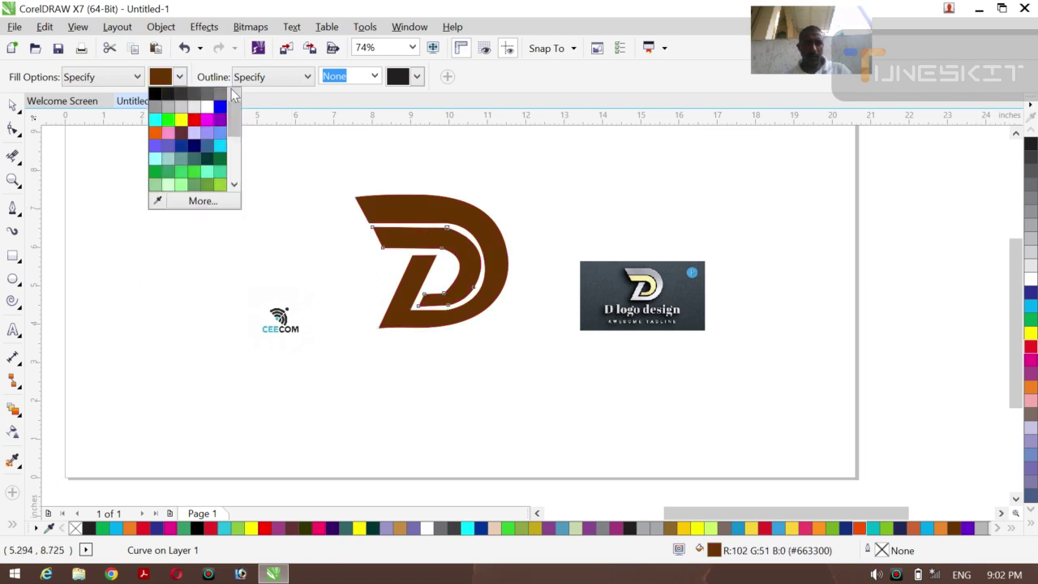
left_click(194, 121)
left_click(414, 251)
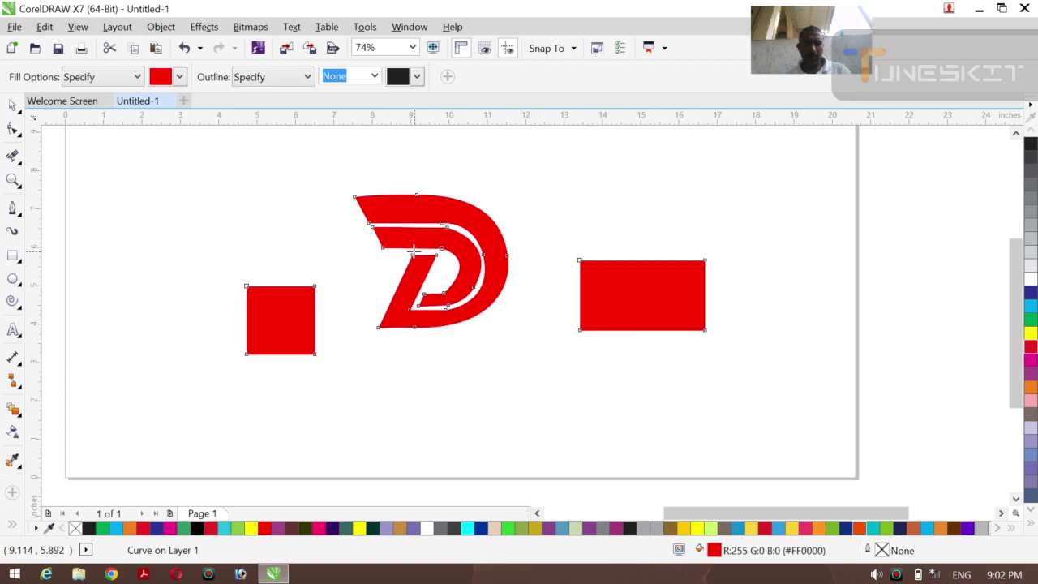
key("ctrl+z")
left_click(419, 234)
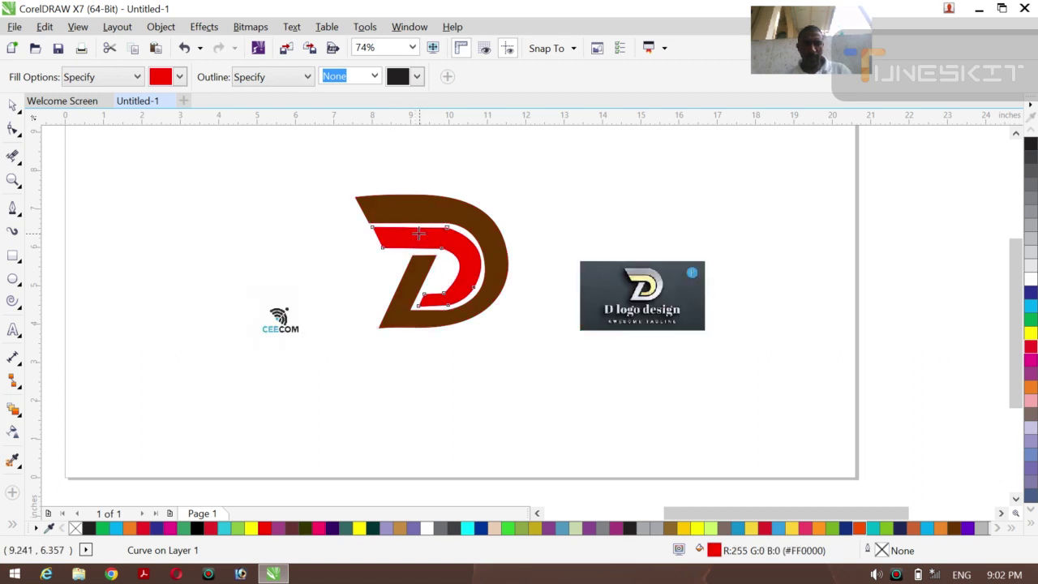
- Select all the objects of the coloured D and set their outline width to None
left_click(12, 106)
left_click(123, 212)
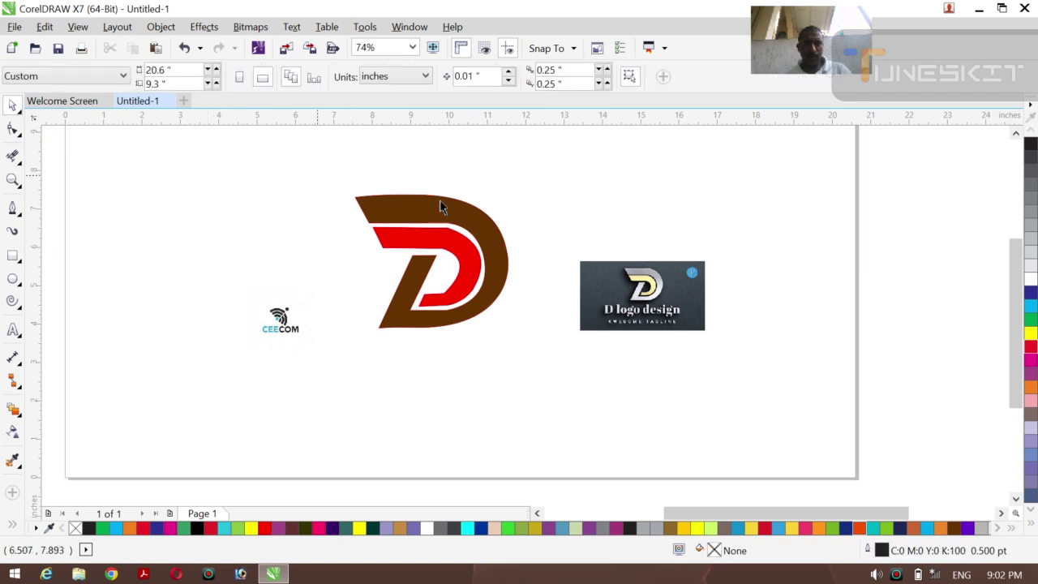
left_click_drag(315, 173, 536, 367)
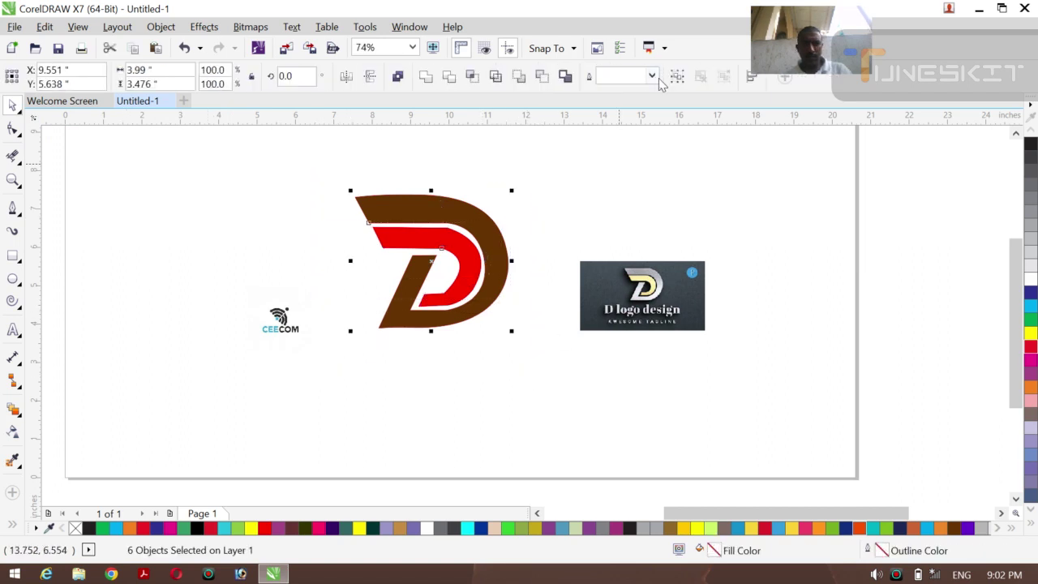
left_click(651, 76)
left_click(612, 92)
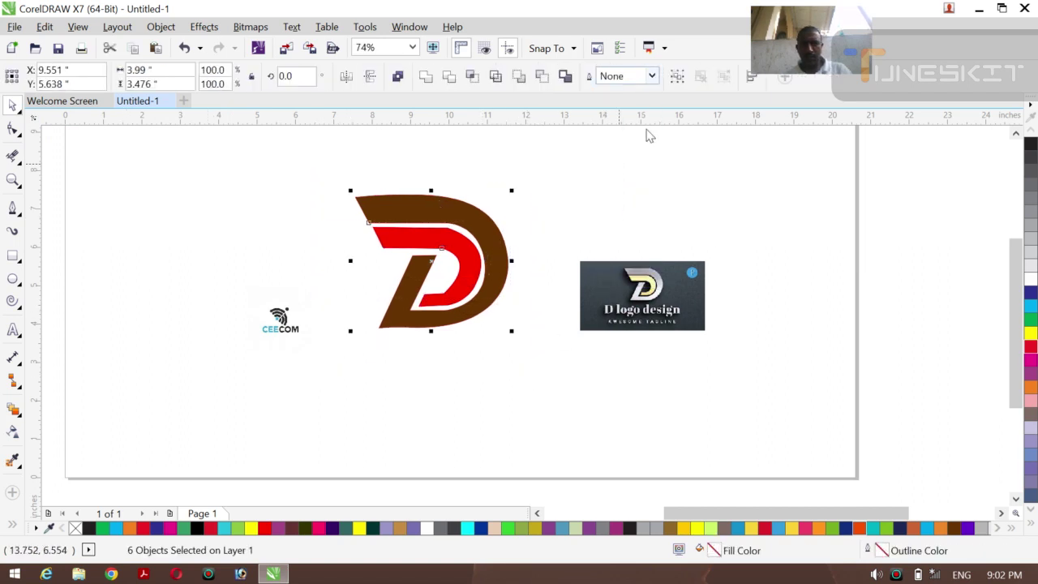
- Delete the D logo reference image from the page
left_click(711, 235)
left_click_drag(643, 294, 672, 290)
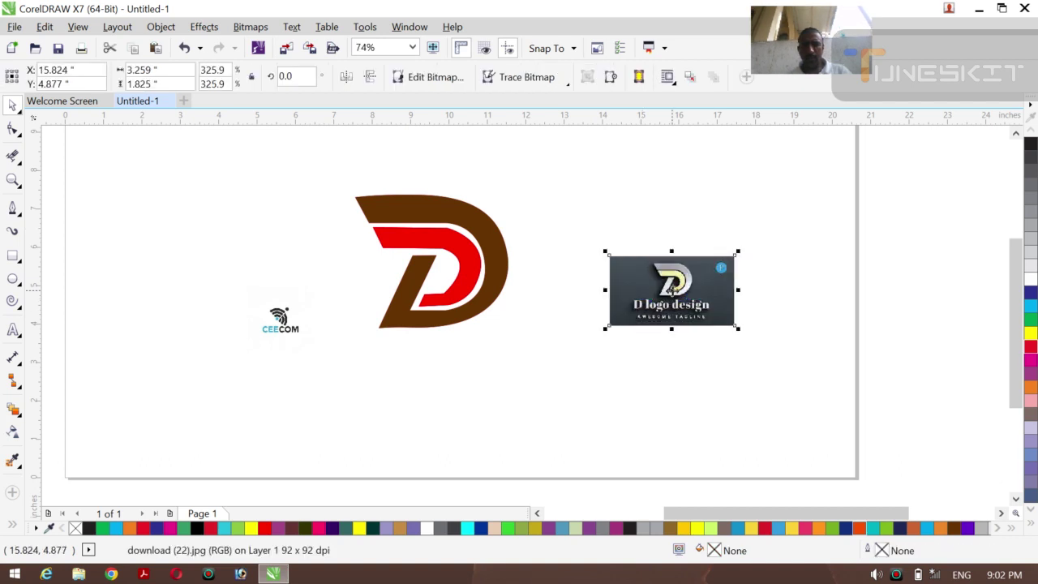
key("Delete")
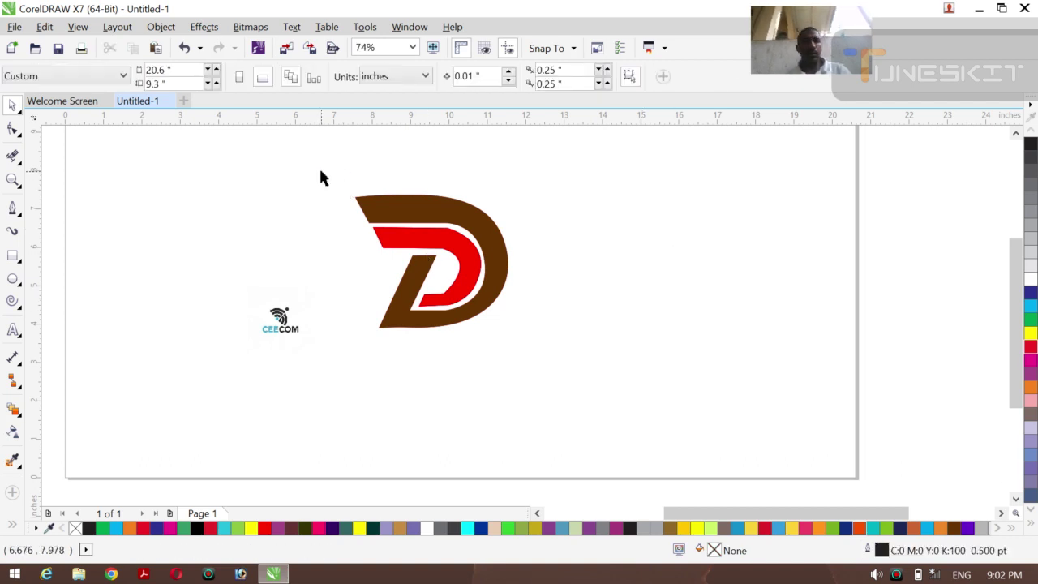
- Move the whole coloured D into the right half of the page and scale it down to about 3.41 by 2.97 inches
left_click_drag(319, 172, 543, 359)
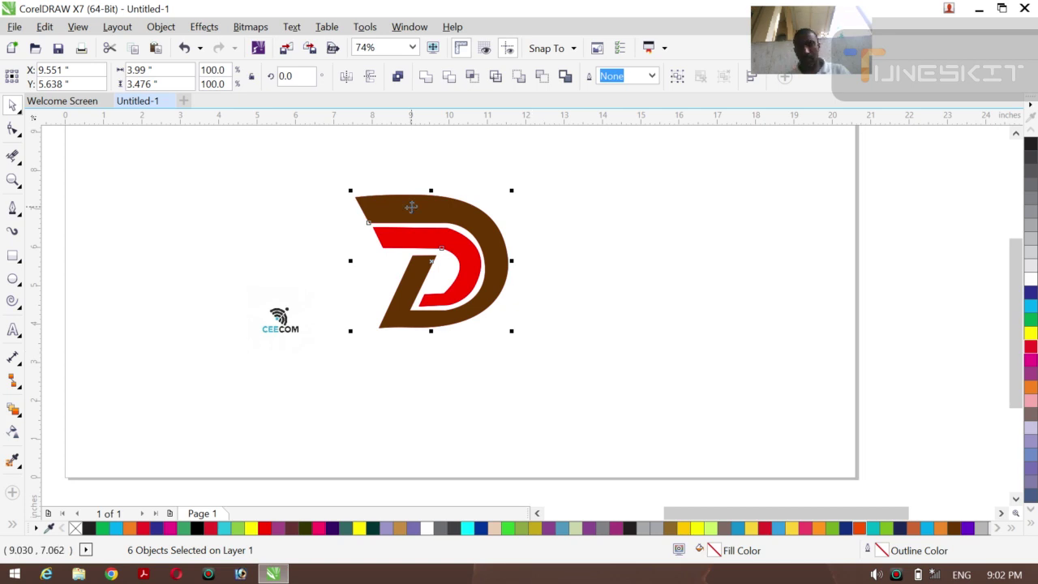
left_click_drag(437, 260, 597, 285)
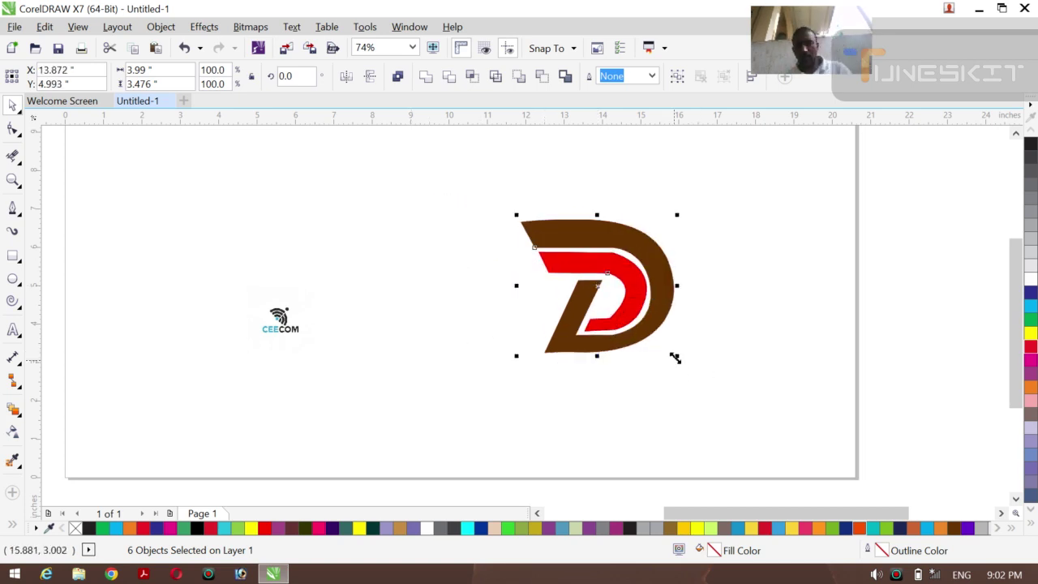
left_click_drag(676, 357, 652, 347)
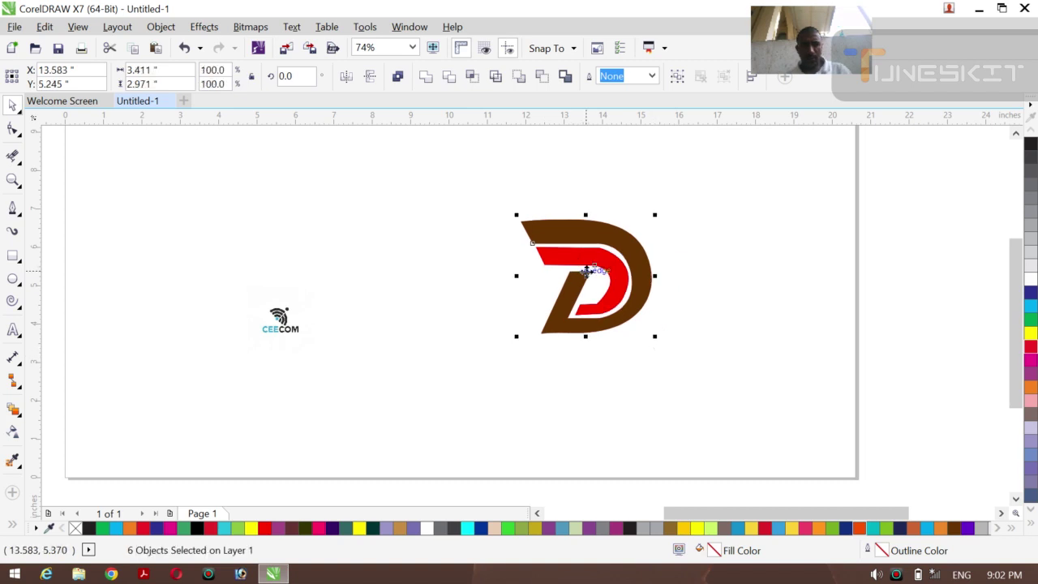
left_click_drag(587, 271, 604, 286)
left_click(559, 448)
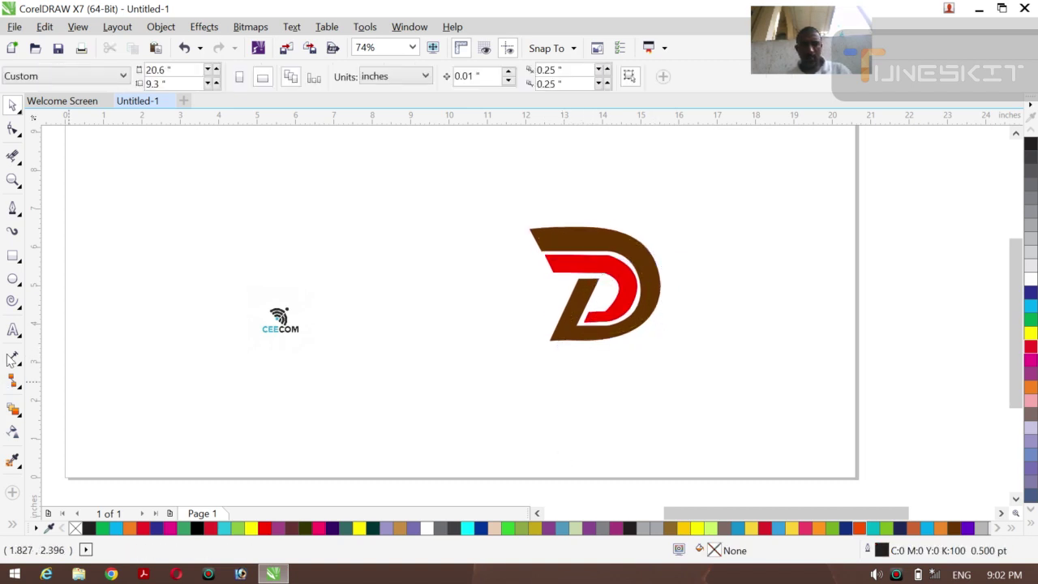
- Add the artistic text "3D LOGO DESIGN" below the D and make it bold
left_click(12, 330)
left_click(480, 392)
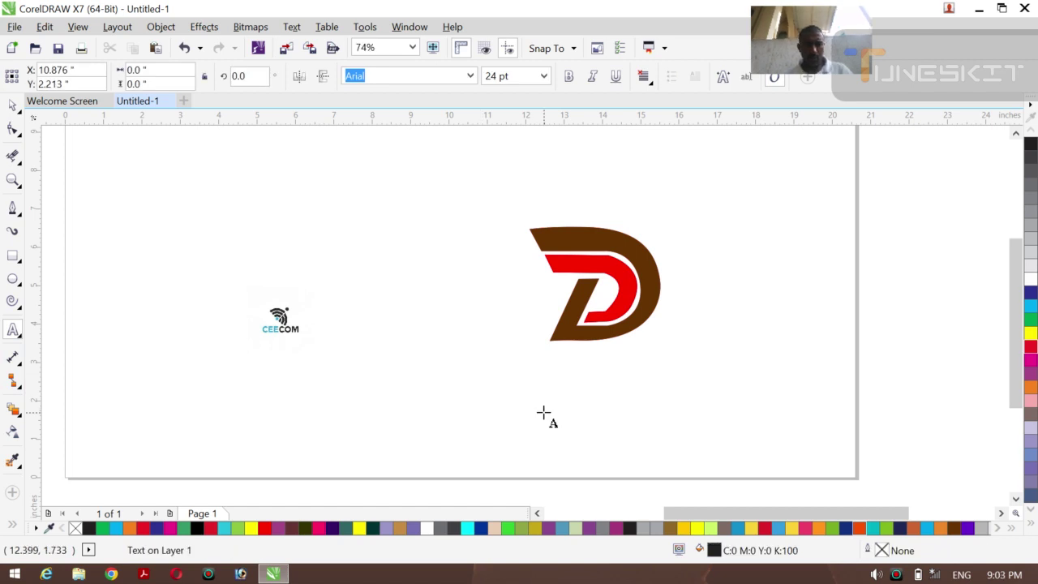
type("3D LOGO DESIGN")
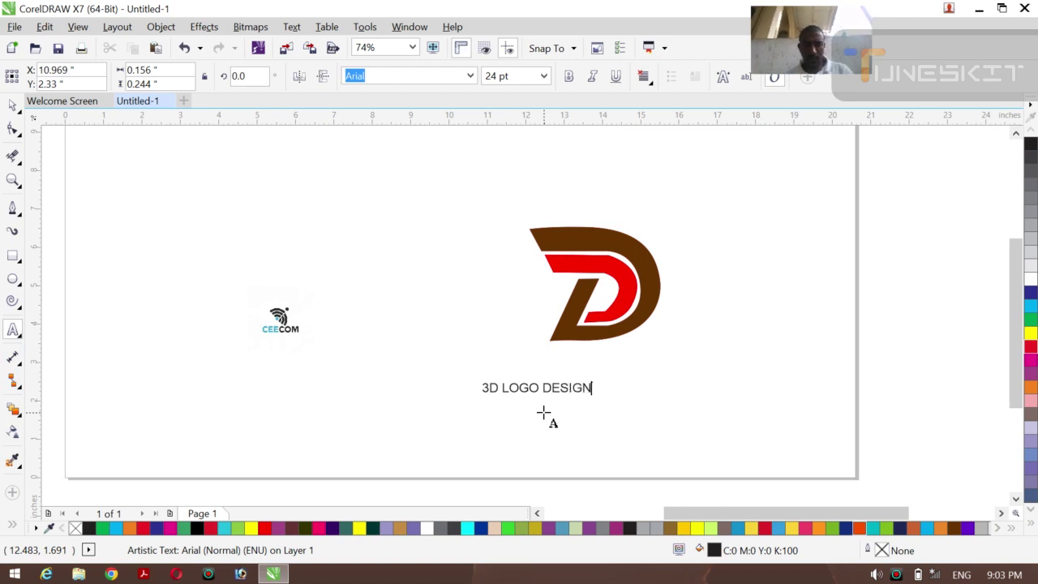
left_click(19, 115)
left_click(54, 102)
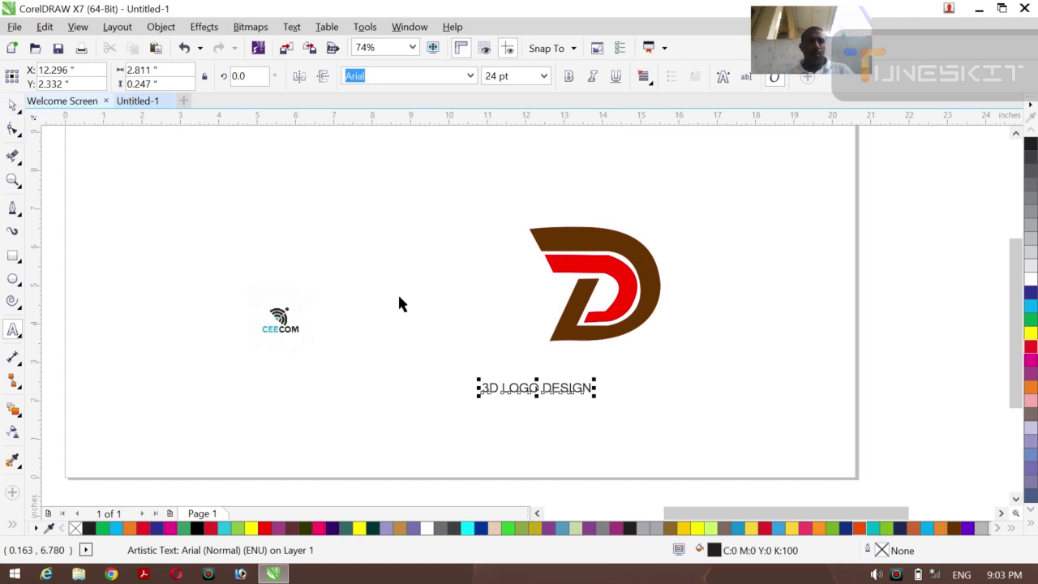
left_click(570, 76)
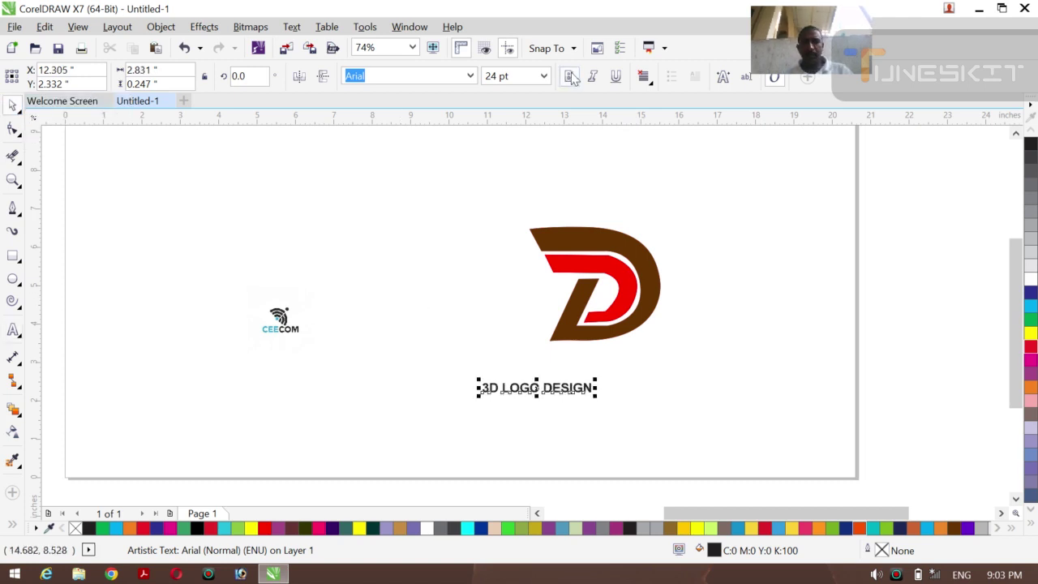
- Resize the "3D LOGO DESIGN" text to about 3.38 by 0.40 inches and place it directly beneath the D, matching its width
left_click_drag(538, 387, 651, 389)
left_click_drag(583, 375, 583, 379)
left_click(689, 375)
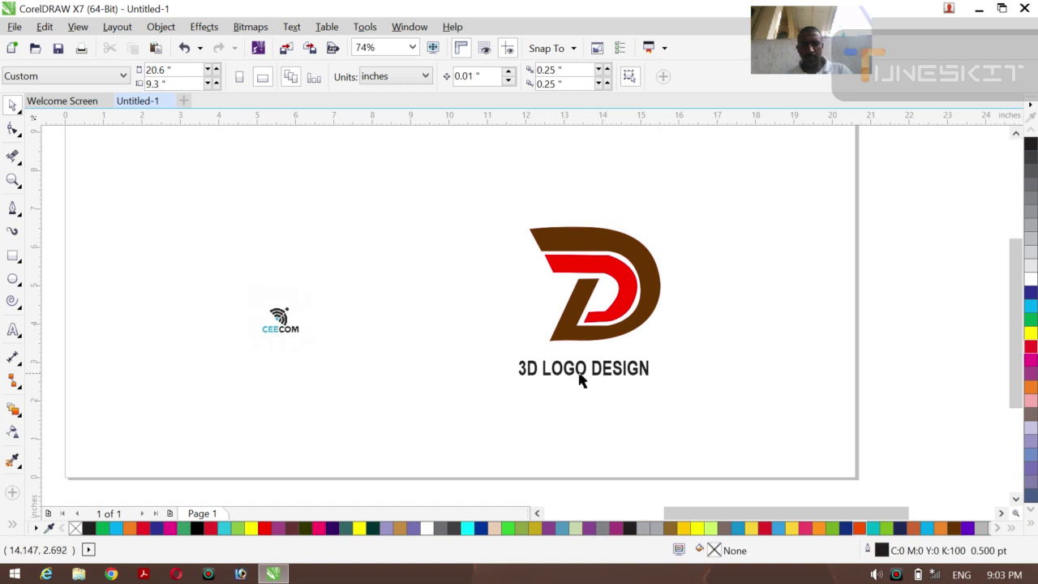
left_click(578, 374)
left_click_drag(581, 366, 592, 357)
left_click(786, 375)
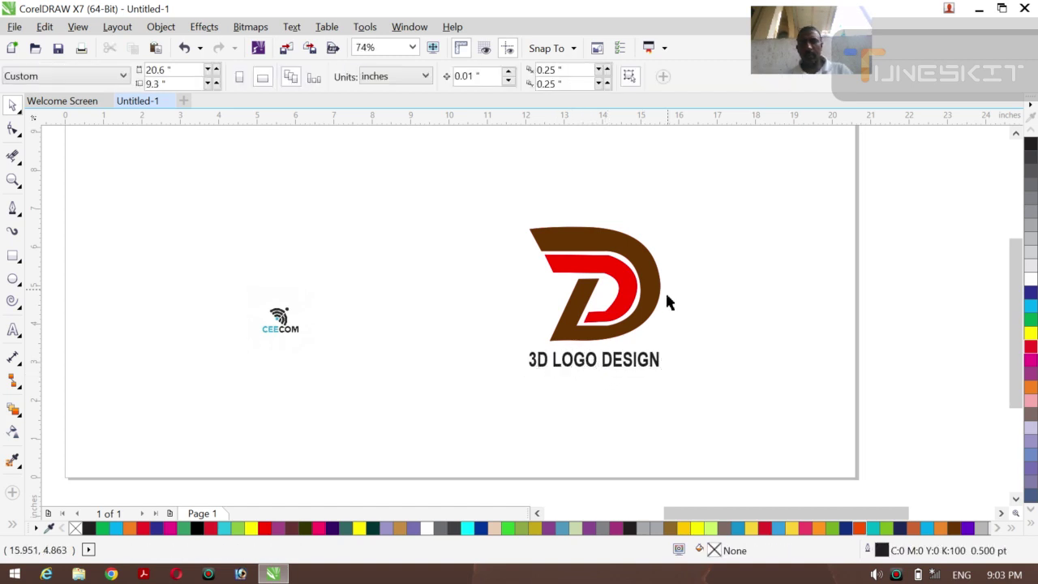
- Colour the "3D LOGO DESIGN" text orange
left_click(628, 362)
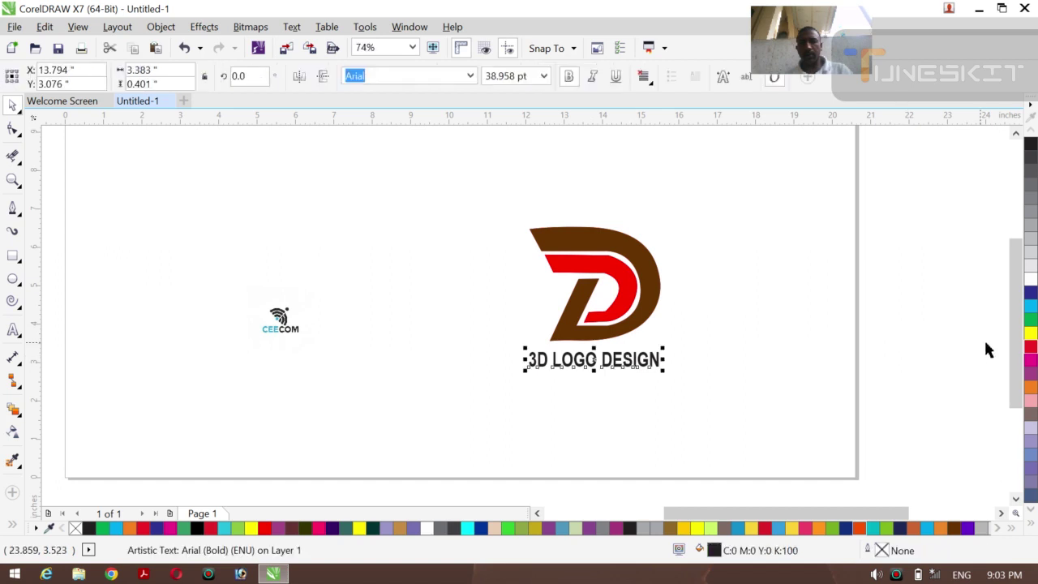
left_click(1030, 387)
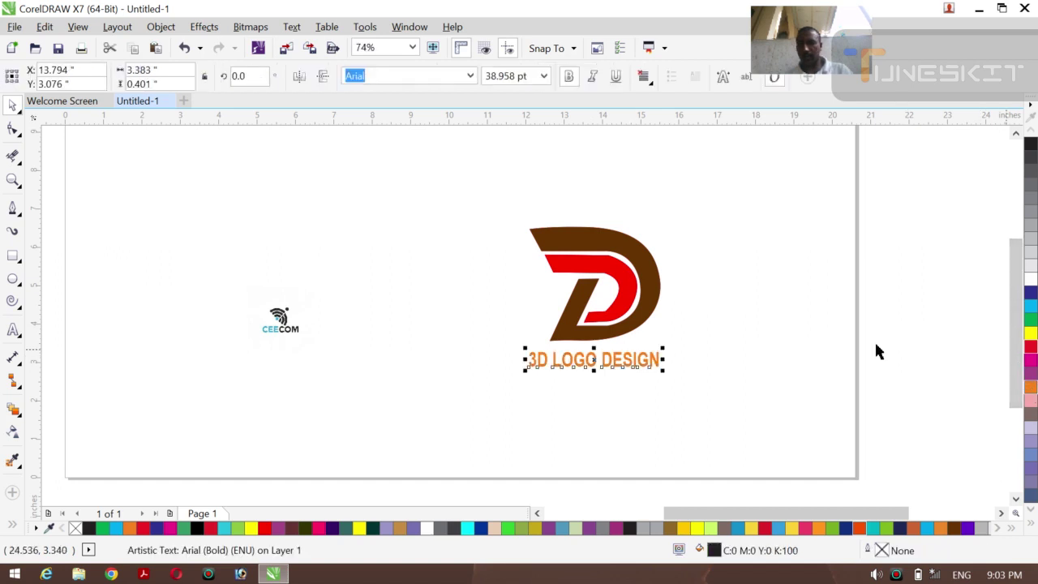
left_click(834, 338)
- Group the D with its text, enlarge the group to about 5.04 by 5.41 inches and move it further right on the page
left_click_drag(473, 189, 736, 420)
key("ctrl+g")
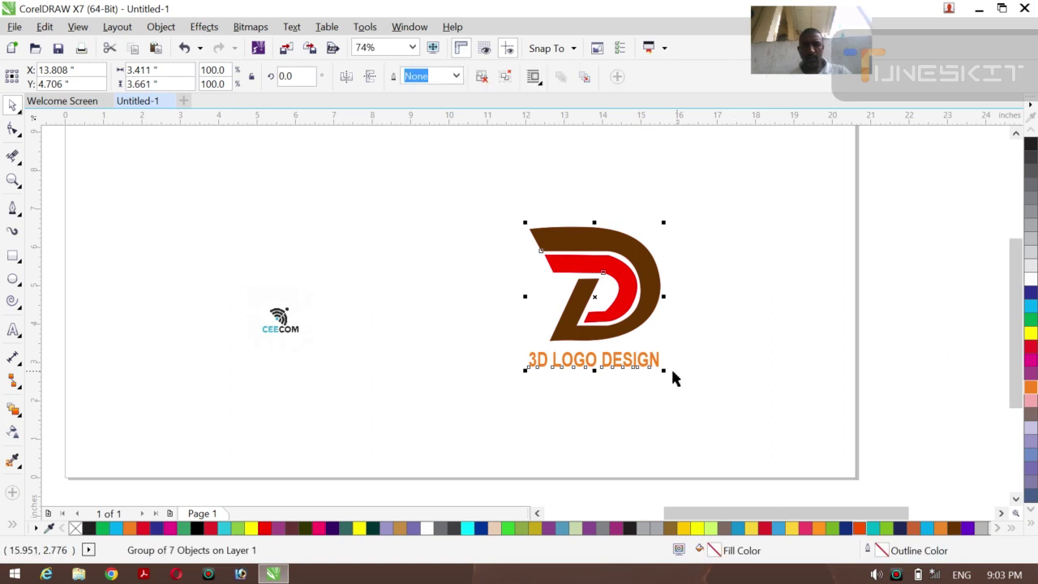
left_click_drag(686, 388, 695, 403)
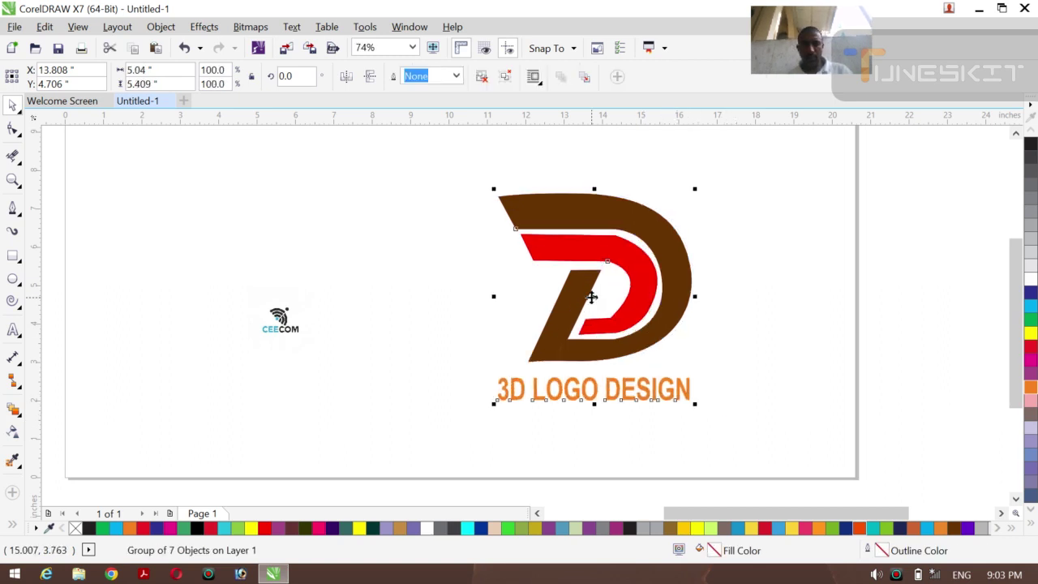
left_click_drag(596, 299, 693, 284)
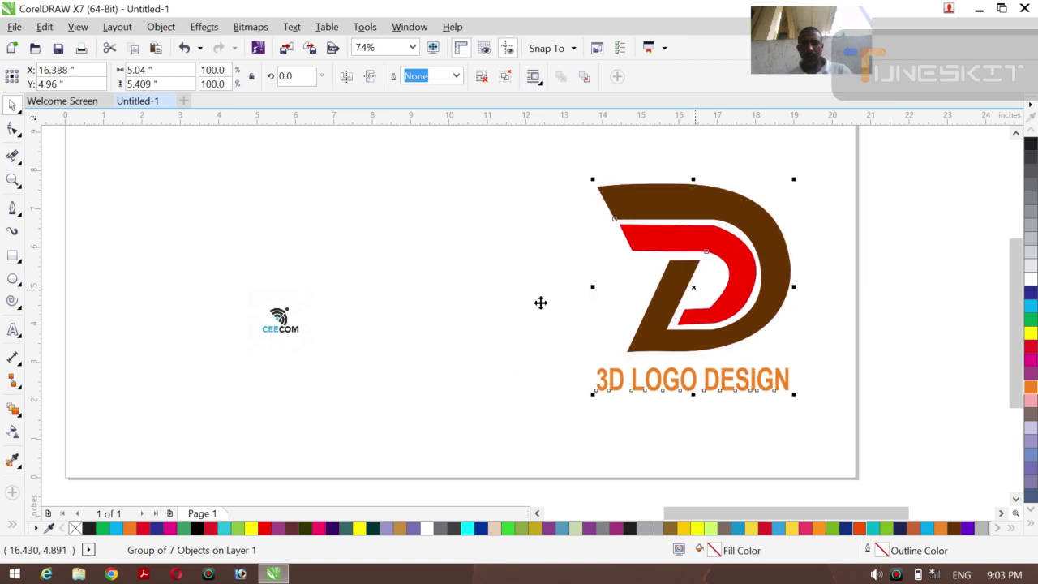
- Enlarge the CEECOM reference image to about 6.03 inches square and position it to the left of the D logo
left_click(478, 329)
left_click(282, 320)
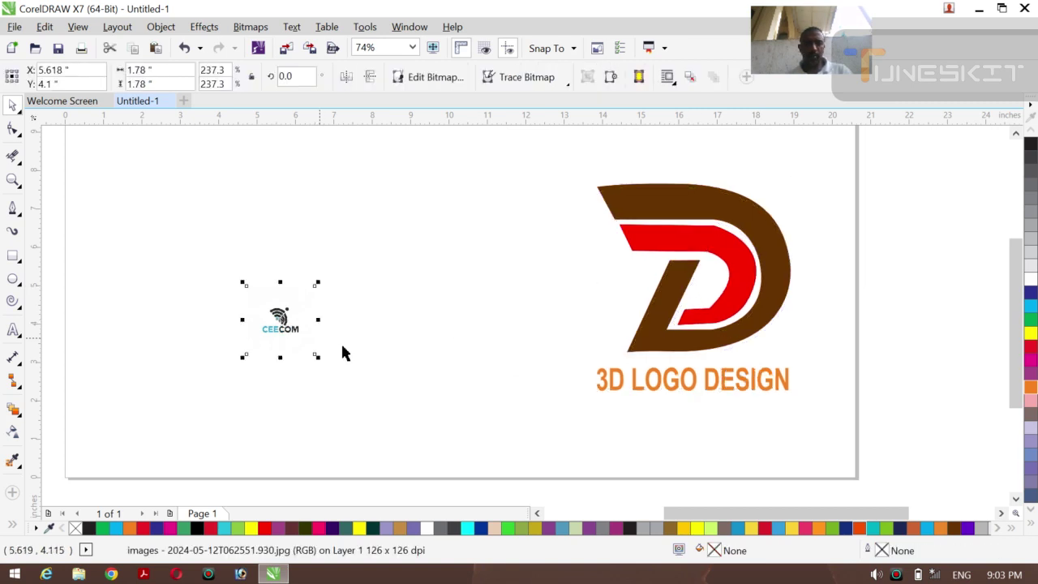
left_click_drag(325, 352, 579, 443)
left_click_drag(347, 359, 388, 344)
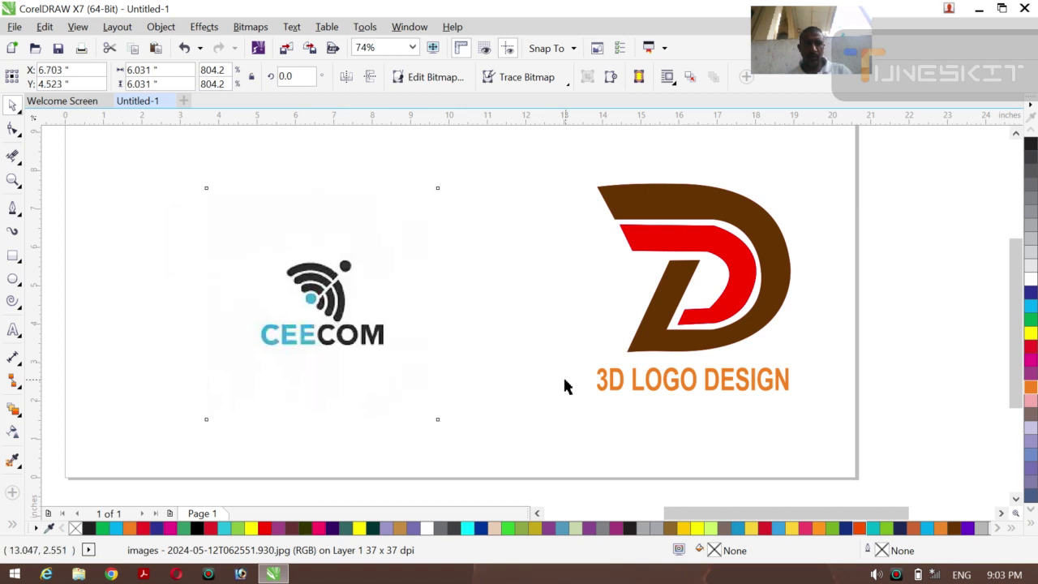
- Draw a circle about 1.81 inches in diameter over the CEECOM signal arcs and turn it from an arc into a full ellipse
left_click(564, 378)
key("z")
left_click_drag(259, 245, 406, 358)
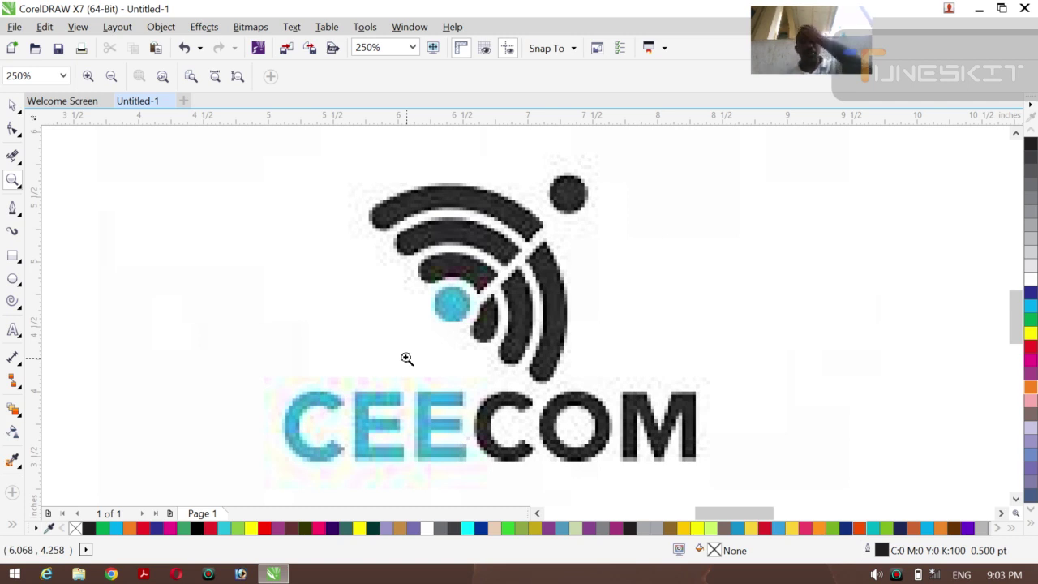
left_click(12, 209)
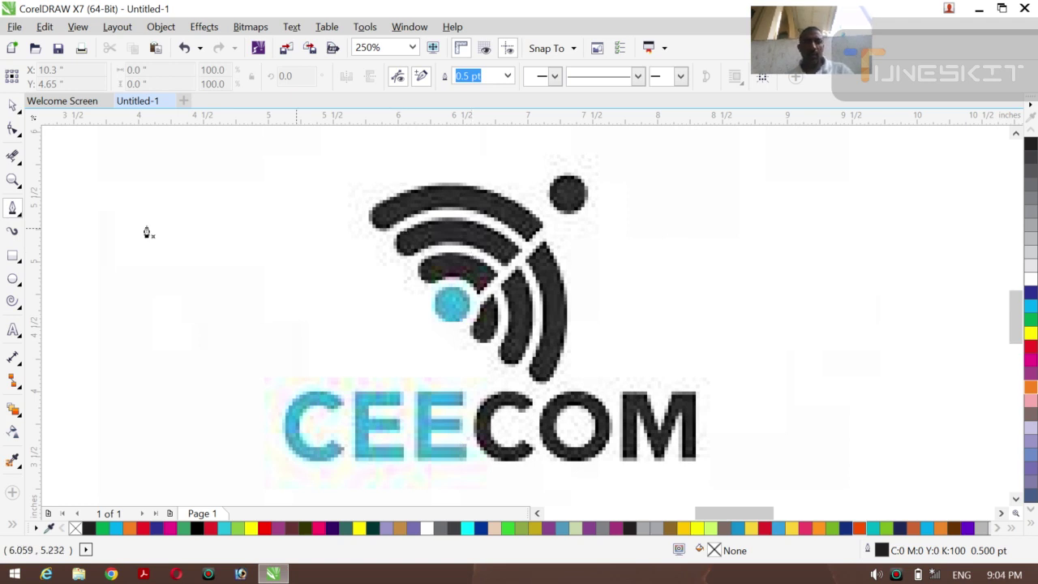
left_click(13, 278)
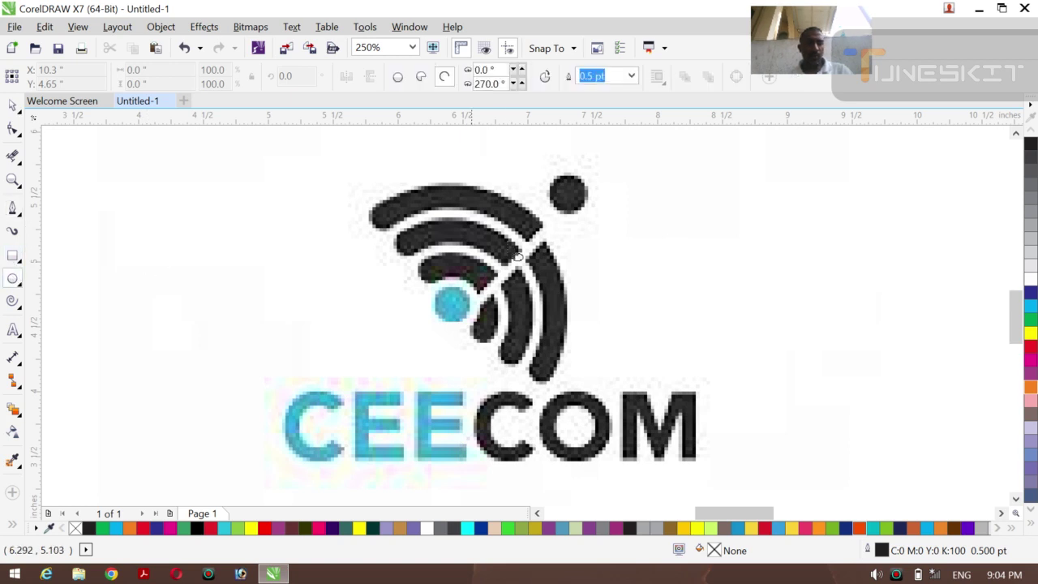
left_click_drag(373, 184, 577, 421)
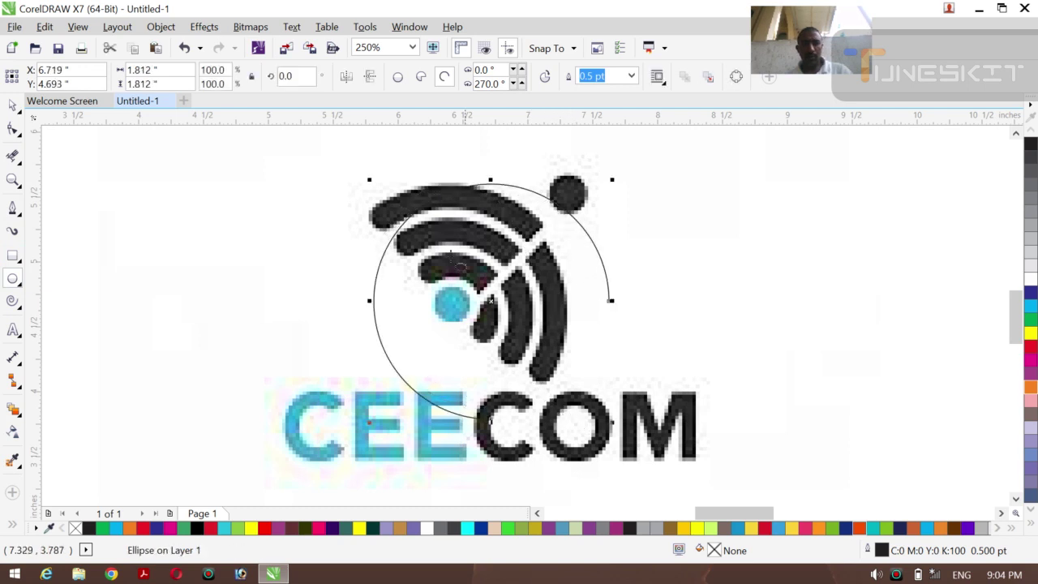
left_click(397, 77)
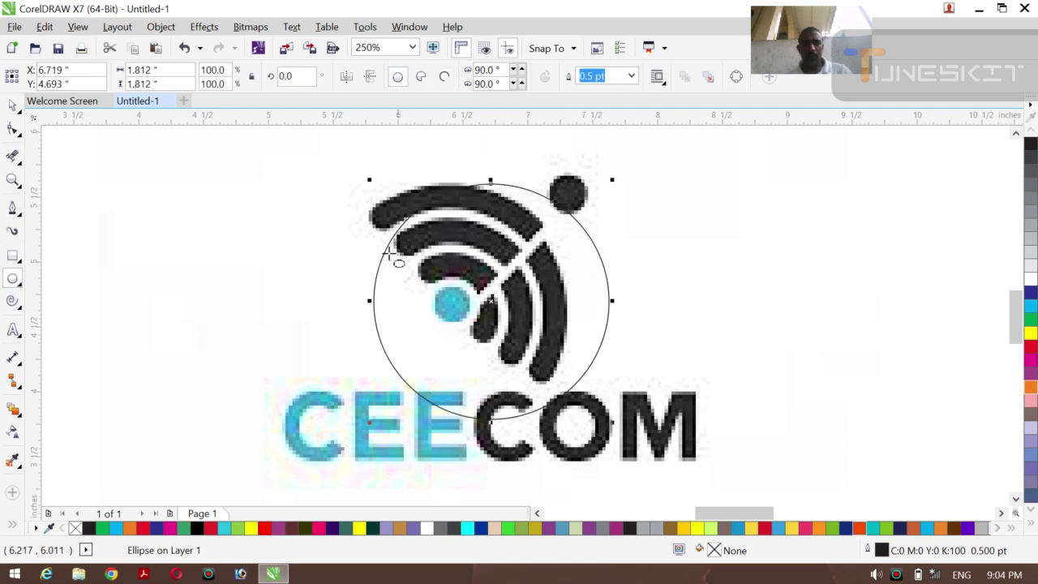
- Centre the circle on the blue dot and enlarge it to about 1.85 inches so it follows the outermost arc's edge
left_click(21, 116)
left_click(50, 102)
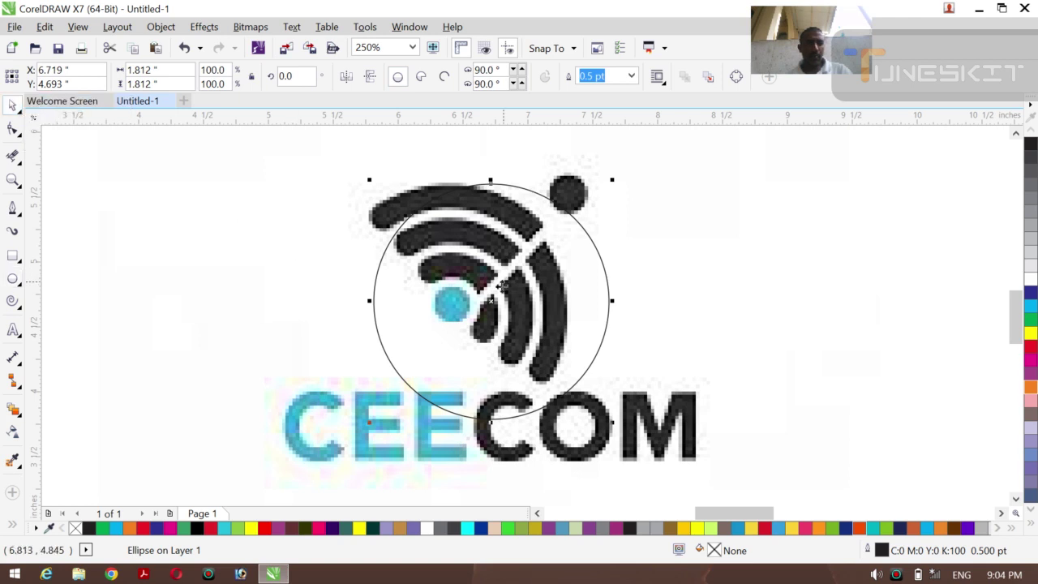
left_click_drag(491, 302, 454, 301)
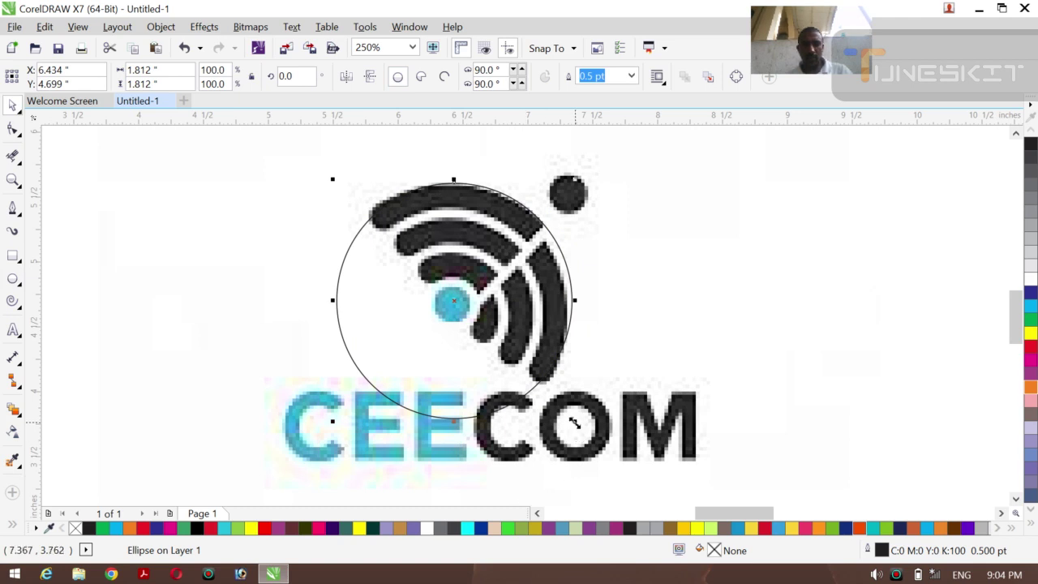
left_click_drag(575, 425, 577, 431)
key("Down")
key("Left")
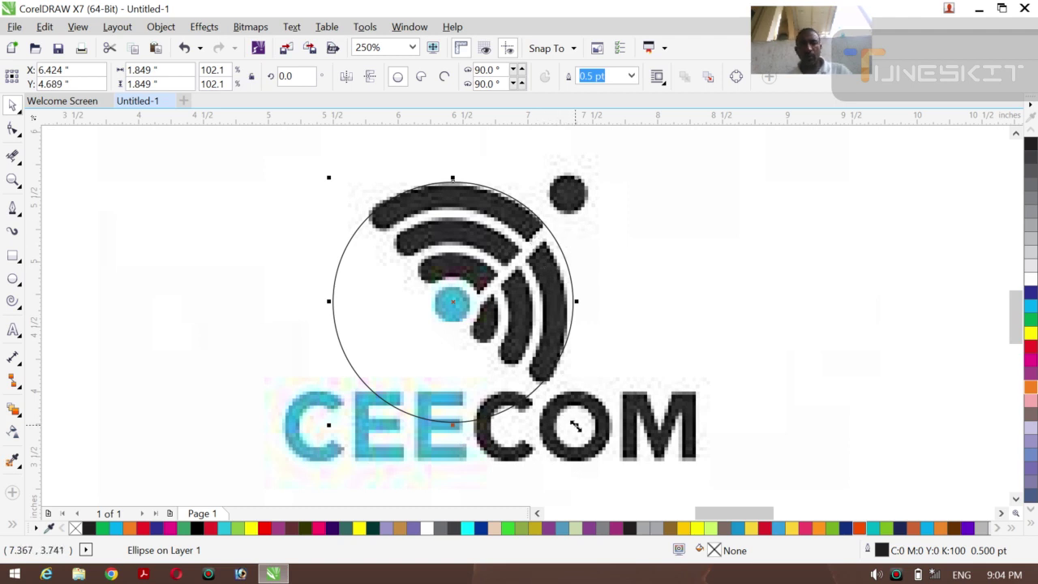
- Create progressively smaller concentric copies of the circle along the arc edges, down to about 0.30 inches around the blue dot
left_click_drag(574, 425, 549, 419)
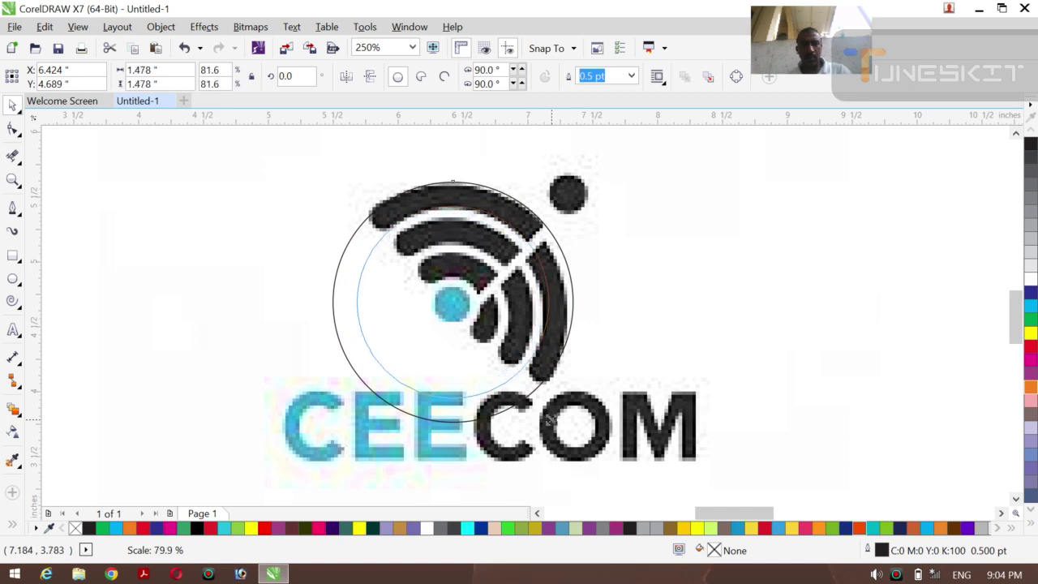
left_click_drag(550, 420, 553, 424)
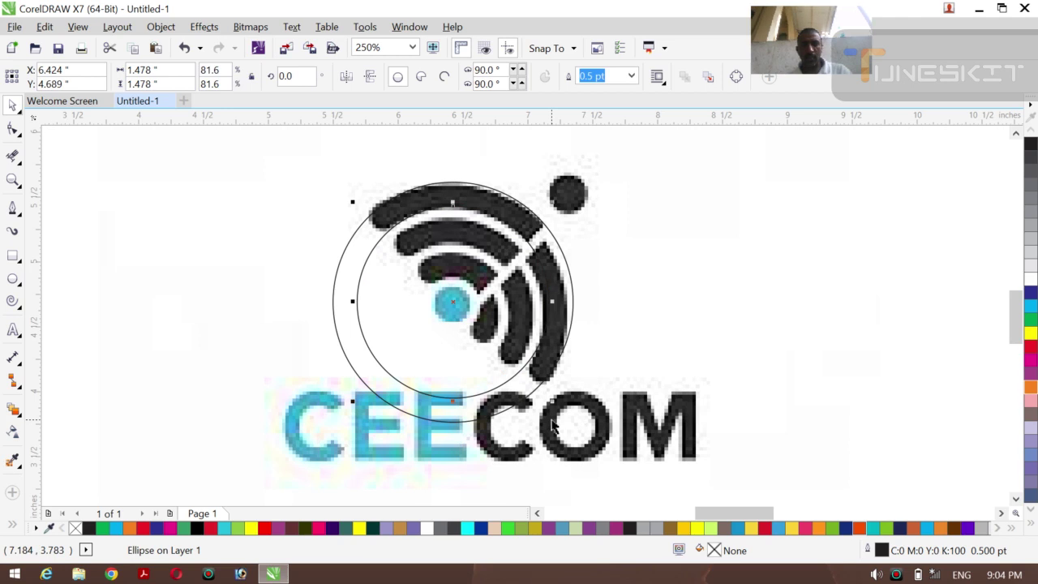
left_click_drag(550, 400, 487, 348)
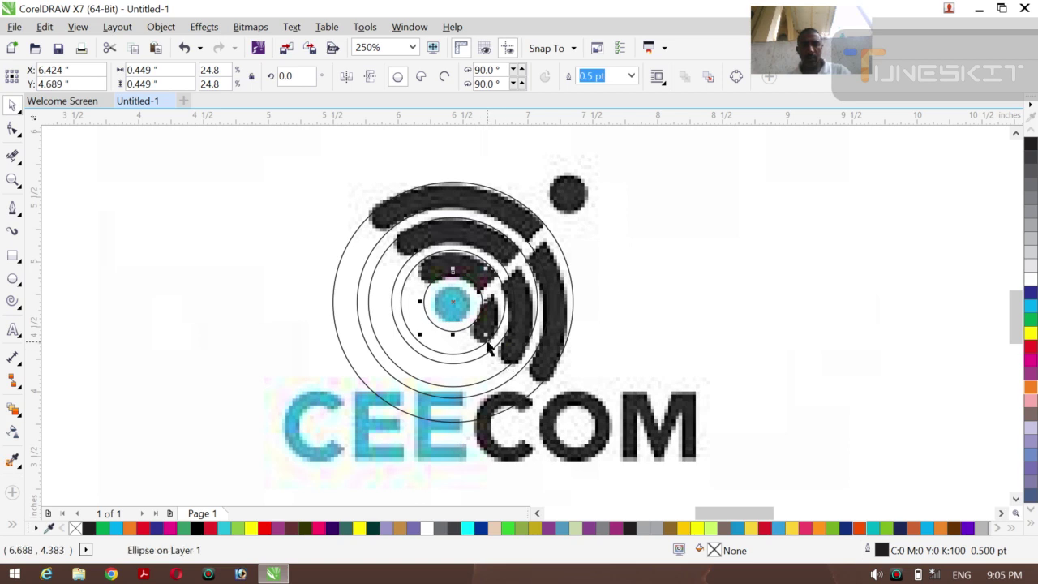
left_click_drag(485, 332, 477, 326)
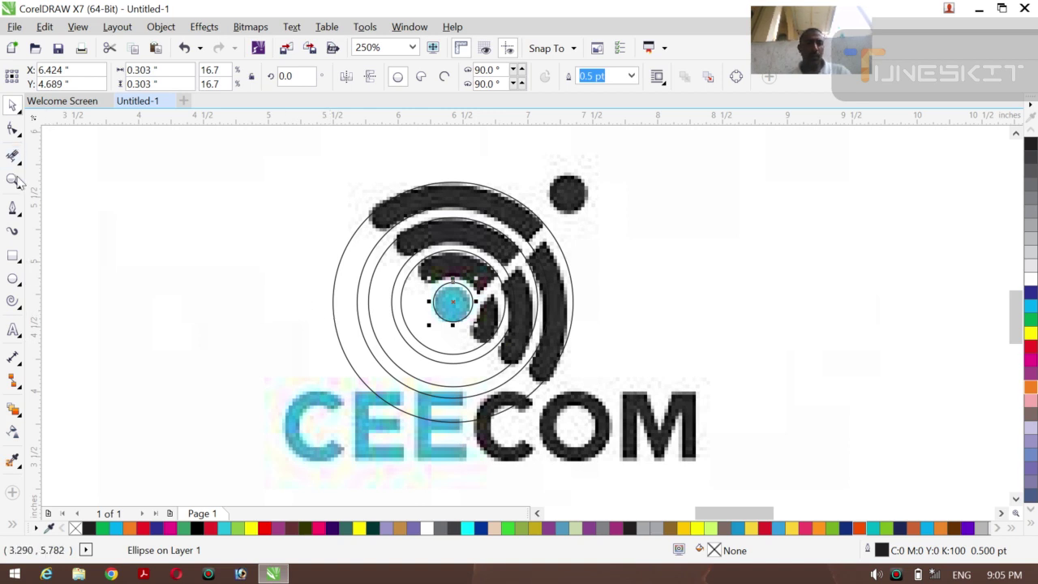
- Draw a straight diagonal line with the Pen tool through the circles' centre, running from the upper-left arc ends to the lower-right ones
left_click(13, 209)
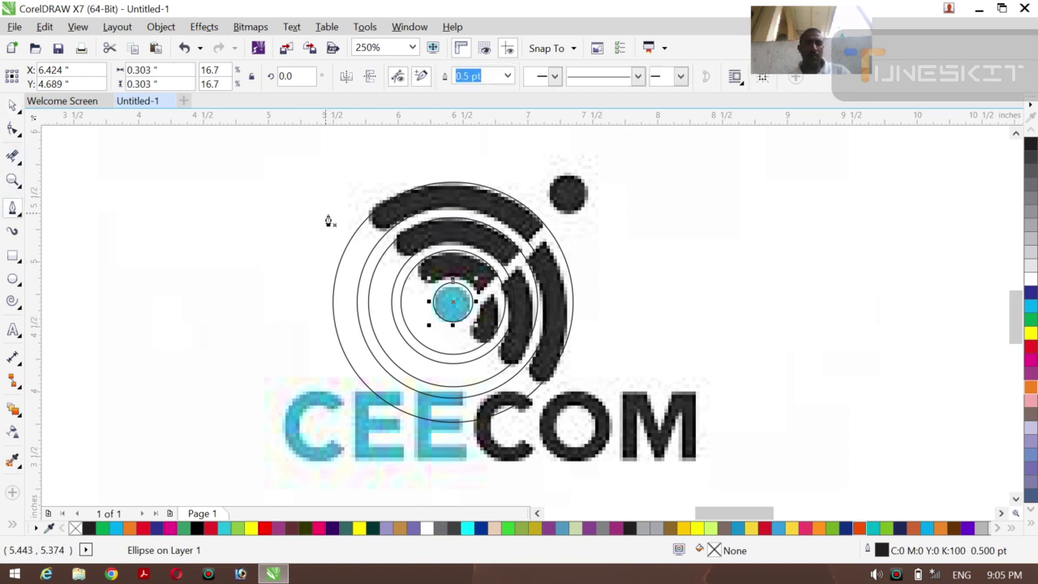
left_click(357, 207)
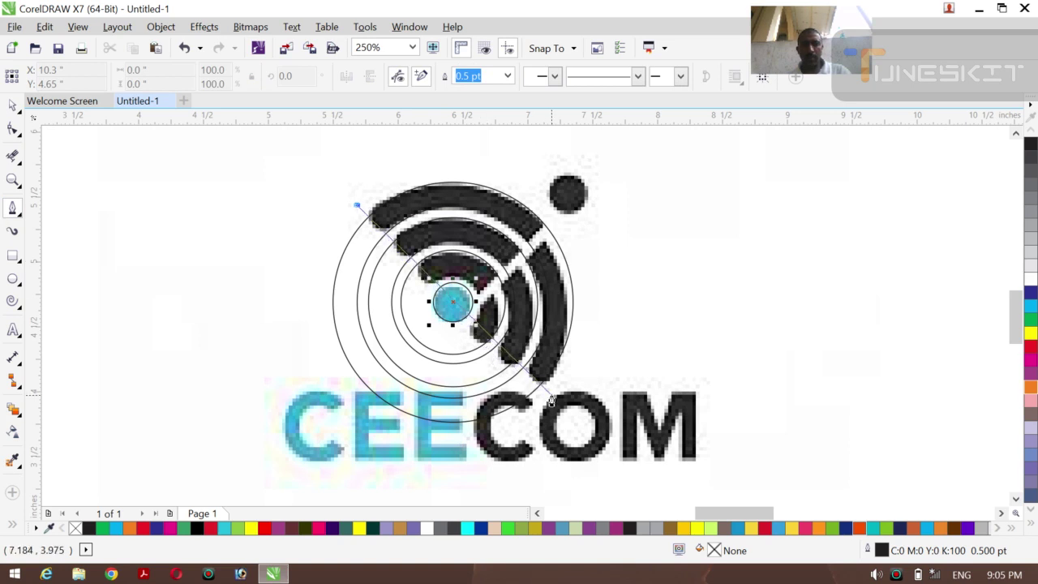
left_click(551, 400)
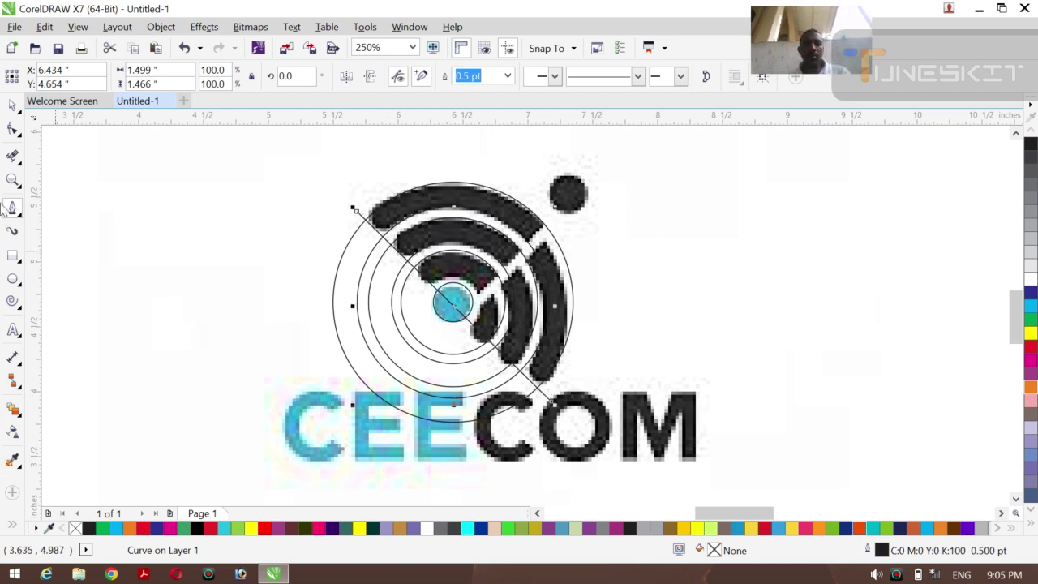
left_click(12, 527)
left_click(34, 523)
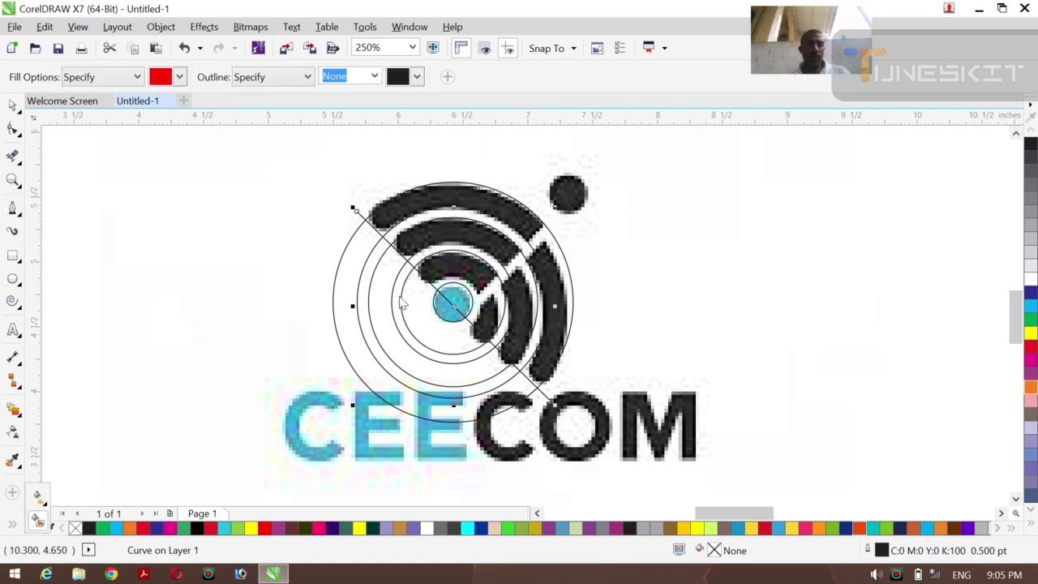
left_click(478, 202)
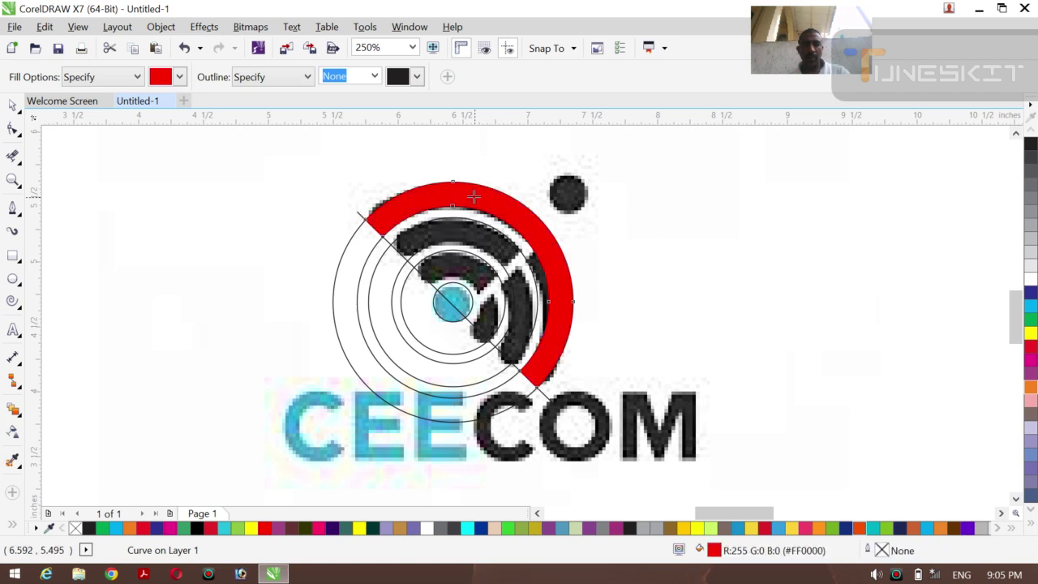
left_click(465, 233)
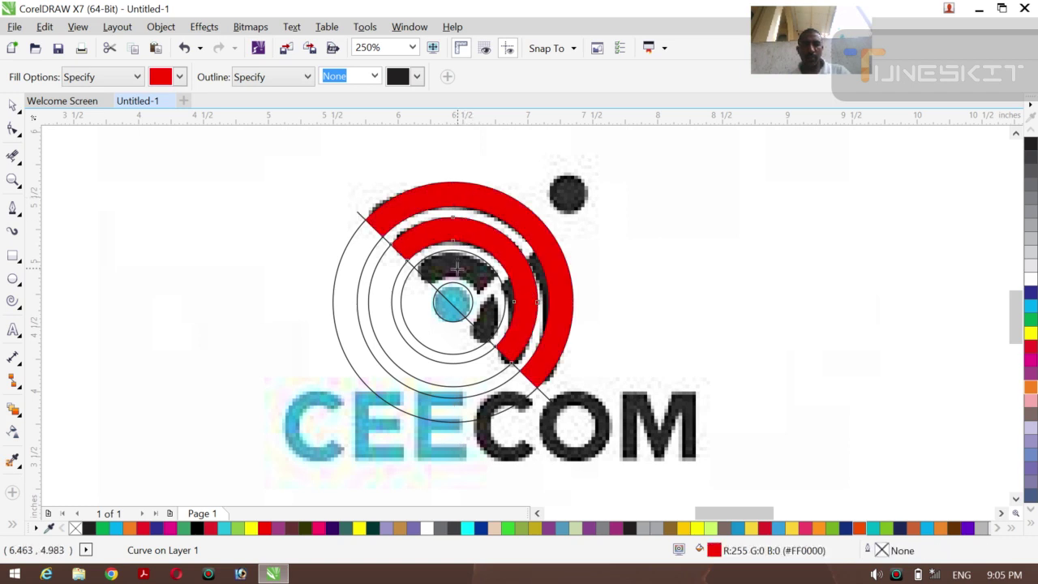
left_click(457, 268)
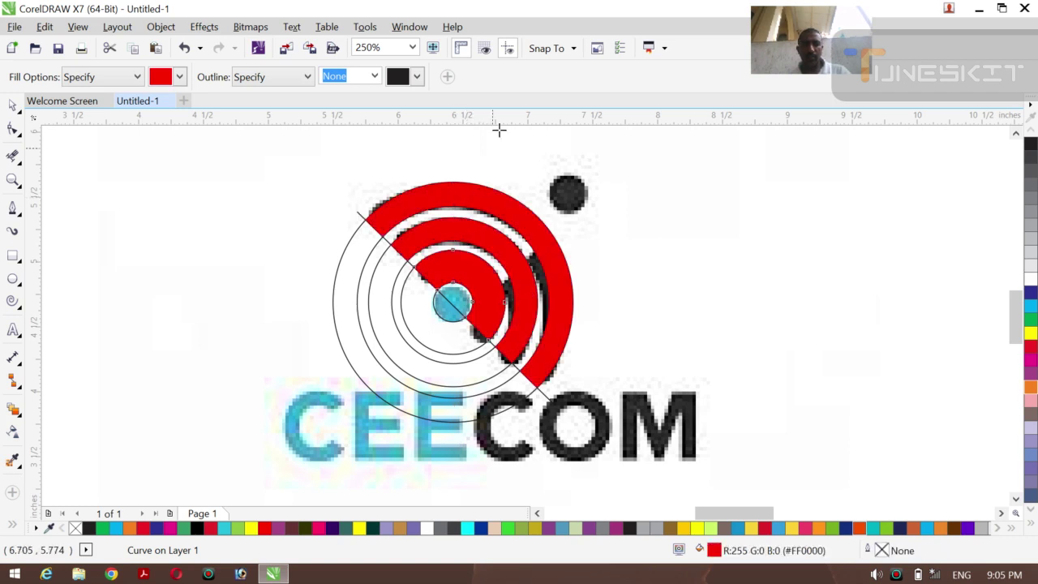
key("ctrl+z")
key("ctrl+z")
key("ctrl+z")
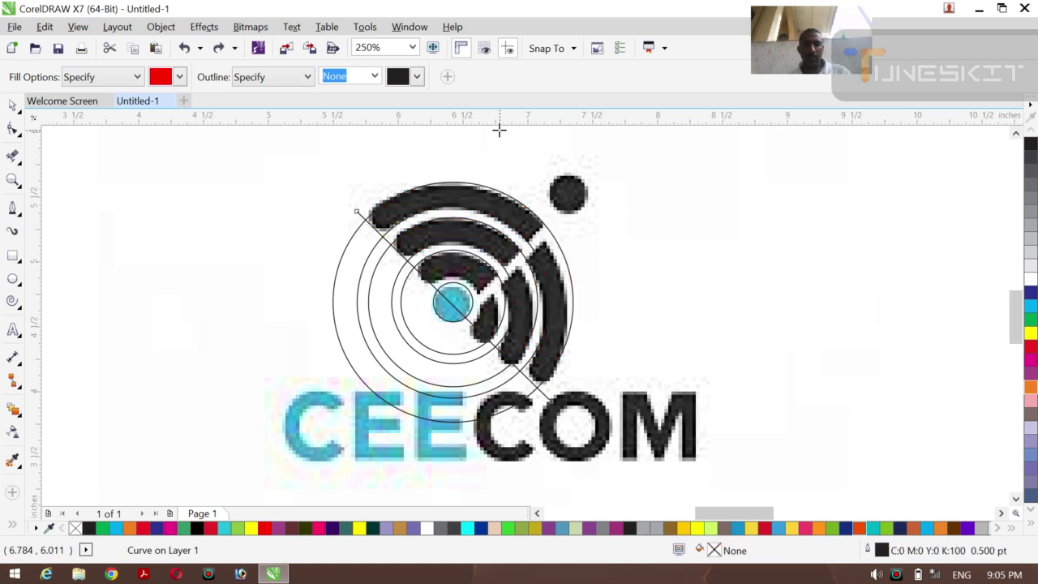
left_click(13, 107)
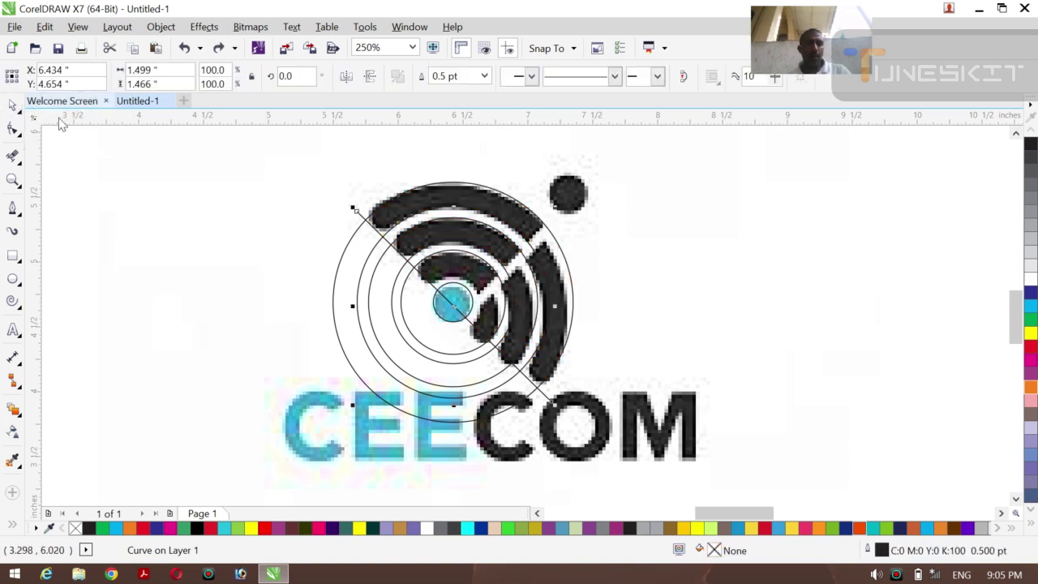
left_click(13, 210)
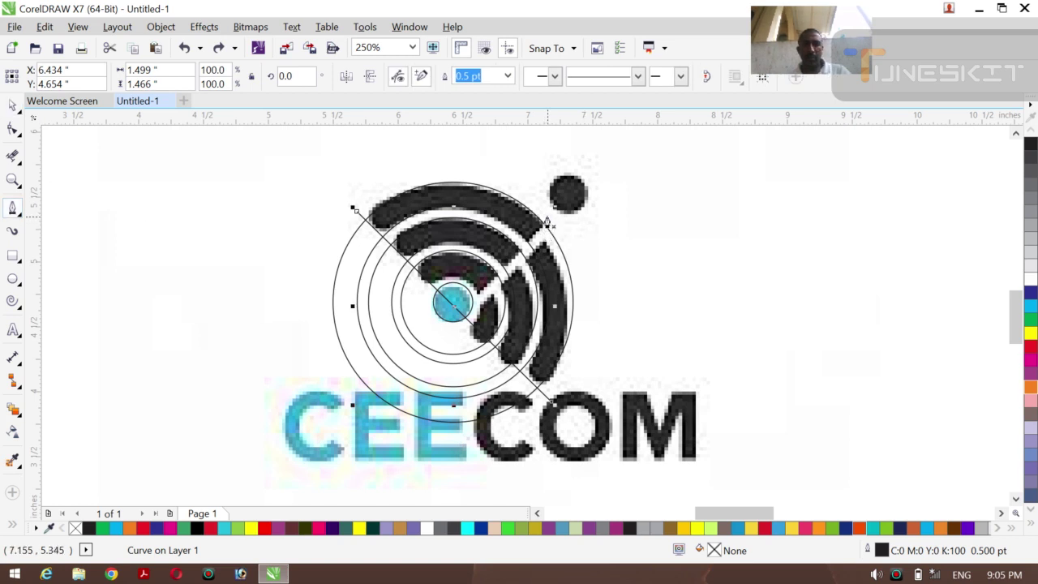
left_click(548, 219)
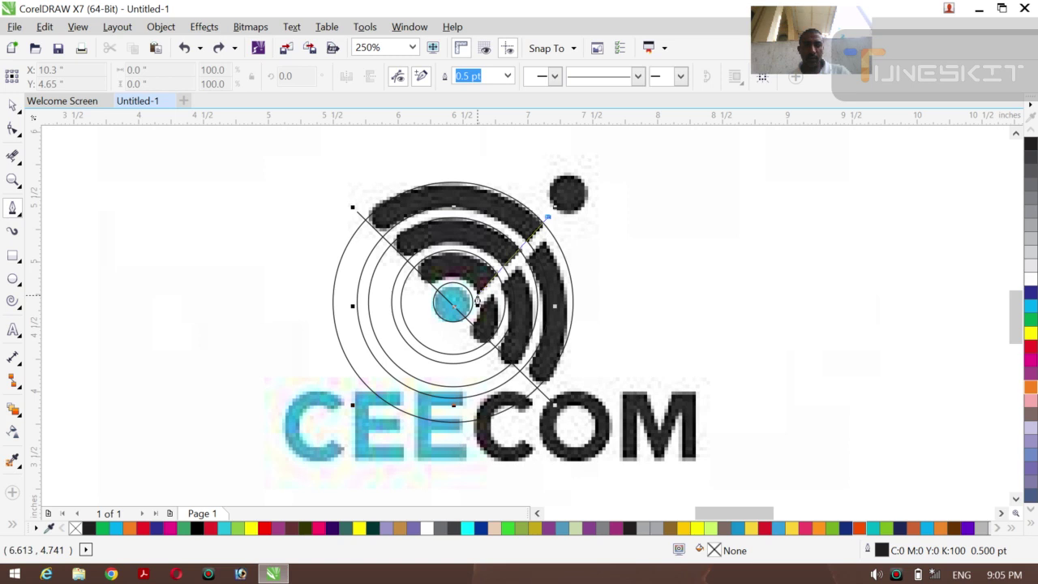
double_click(478, 297)
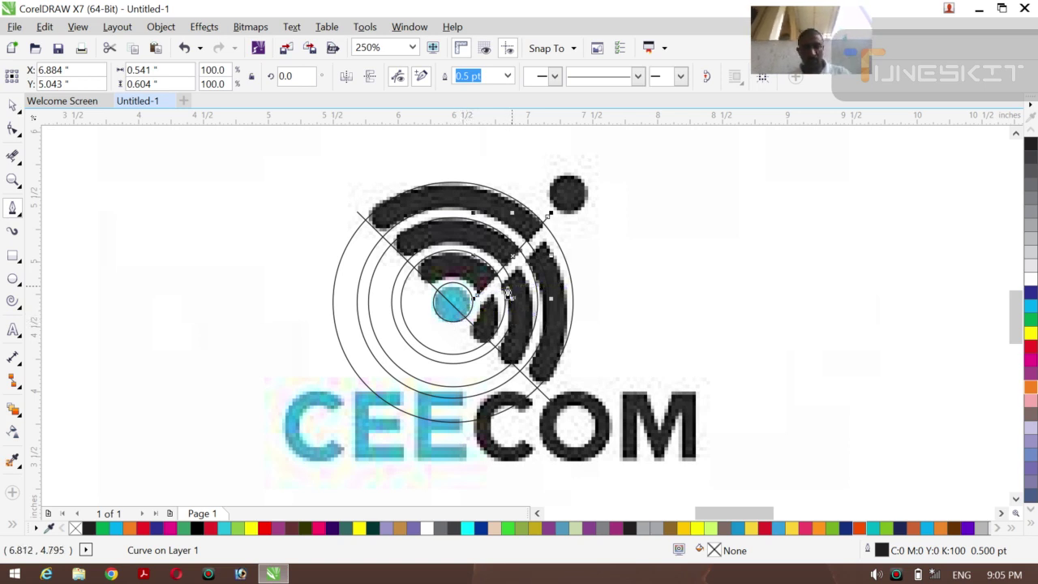
key("ctrl+z")
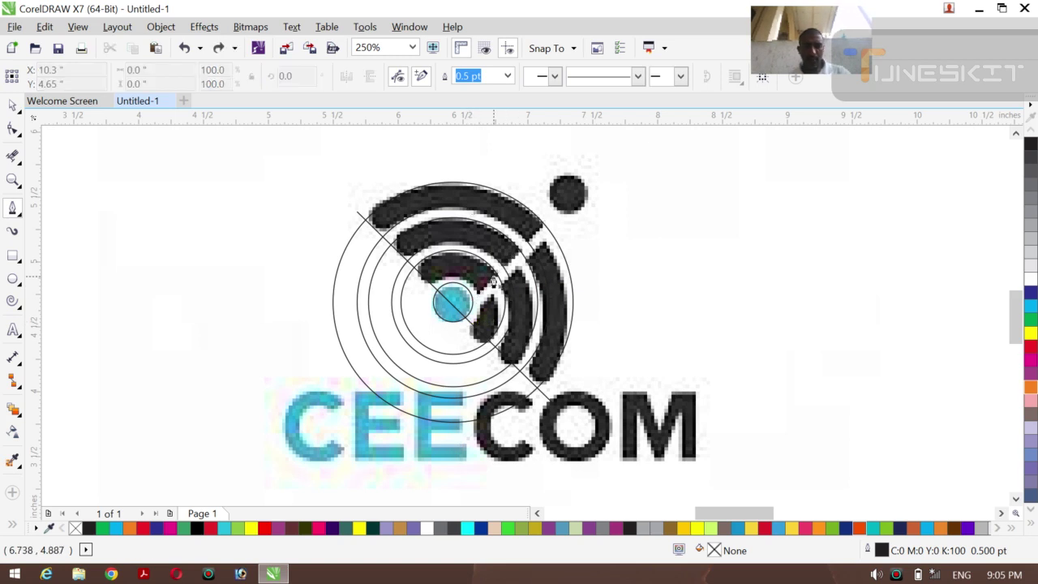
- Draw two straight Pen lines along both edges of the diagonal gap, spanning about 0.60 × 0.63 and 0.72 × 0.74 inches, and finish drawing
left_click(549, 222)
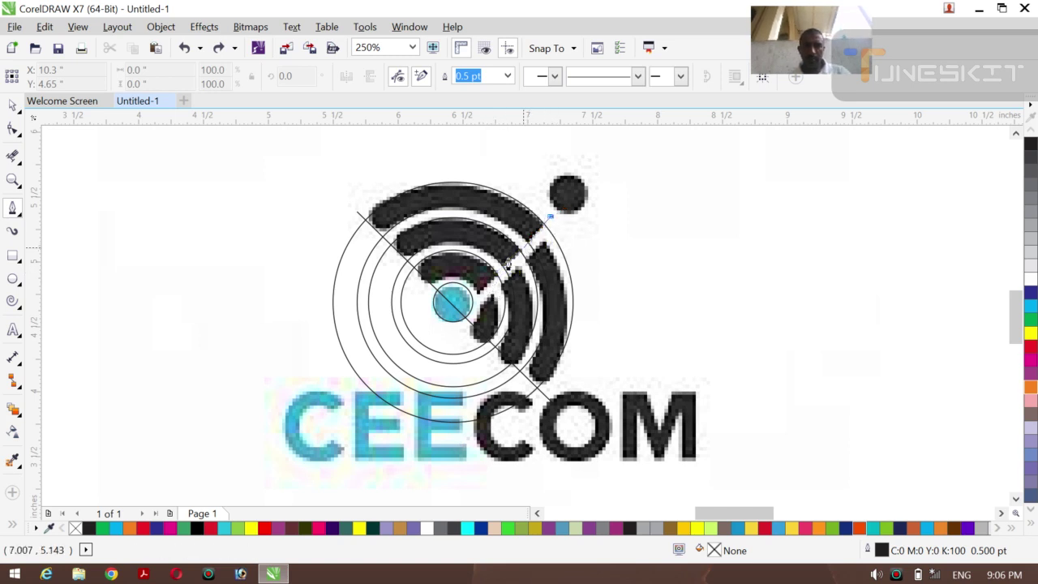
left_click(474, 303)
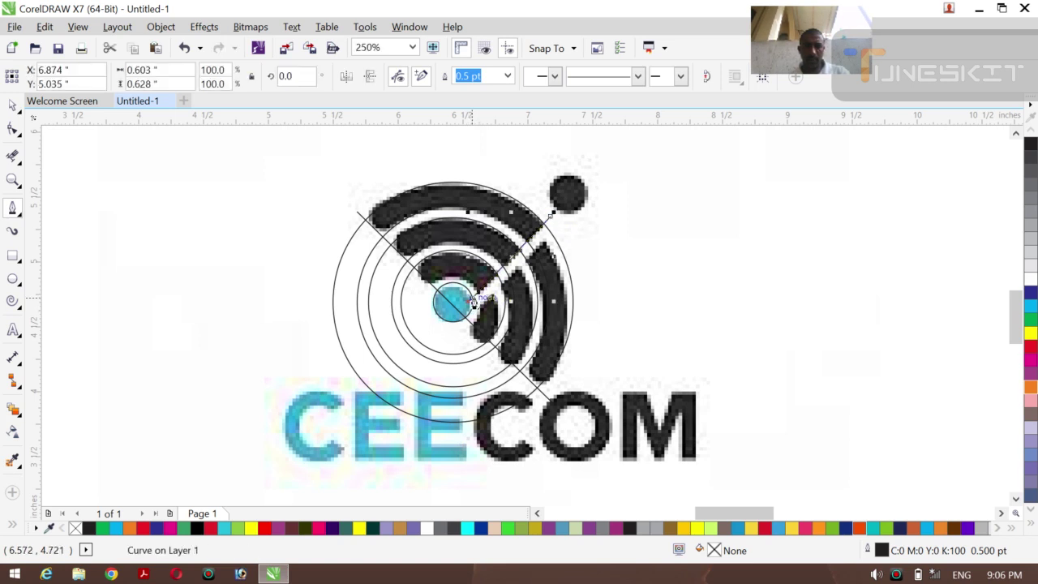
left_click(562, 228)
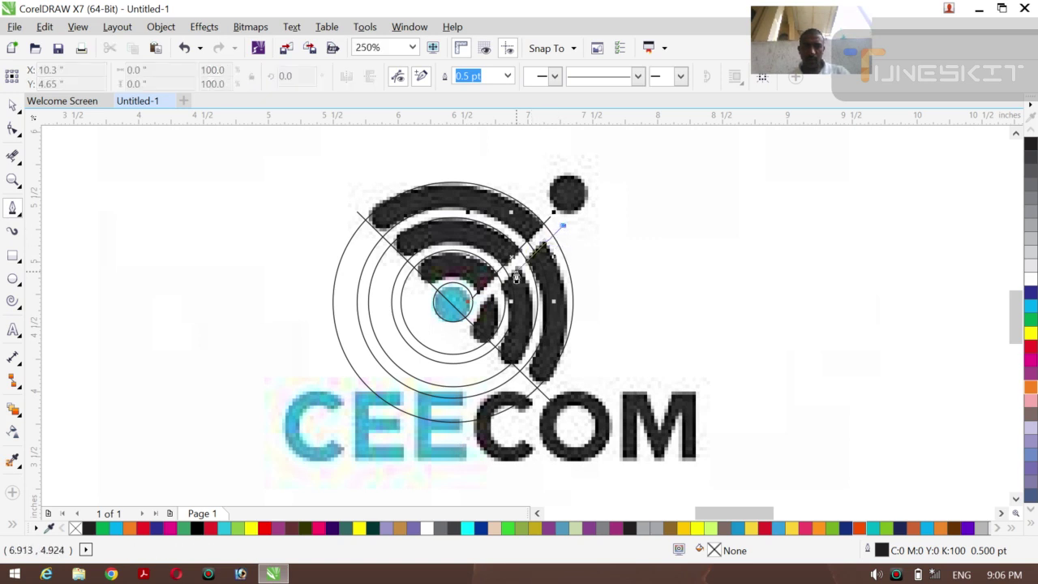
left_click(468, 327)
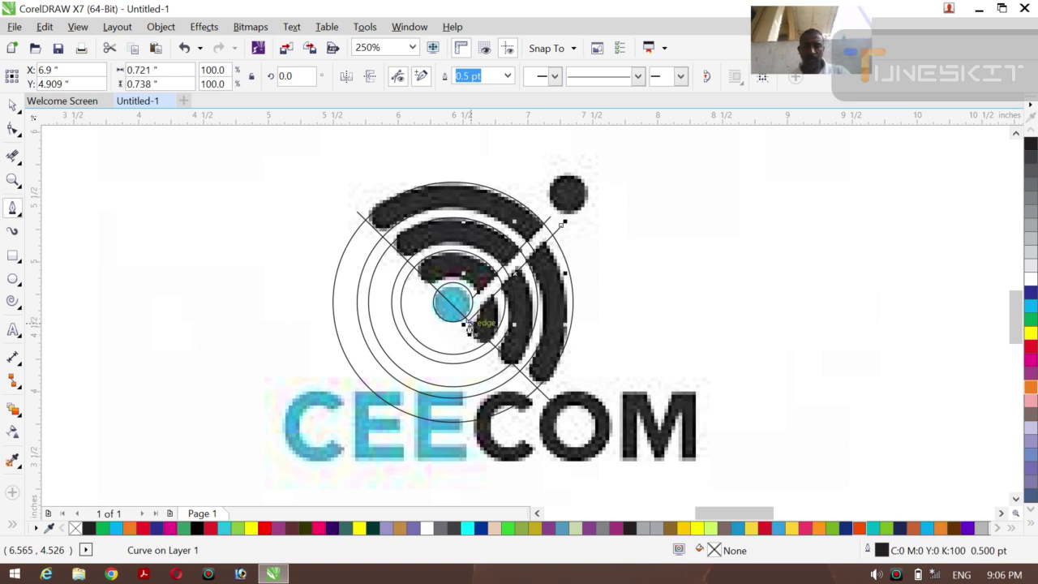
left_click(22, 115)
left_click(44, 103)
left_click(102, 225)
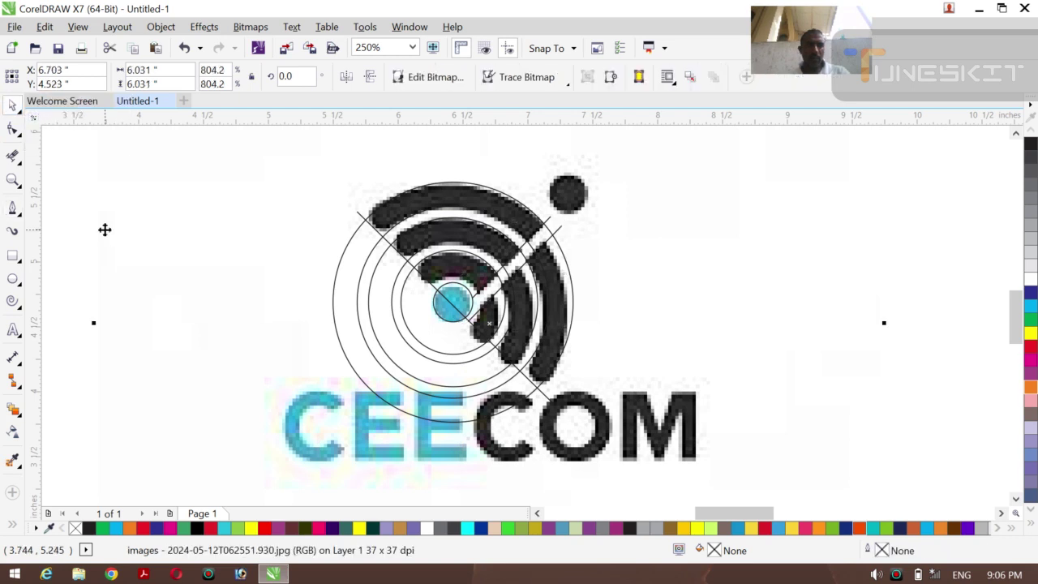
- Smart Fill the three arc bands above the diagonal gap with red, from the outermost to the innermost
left_click(12, 525)
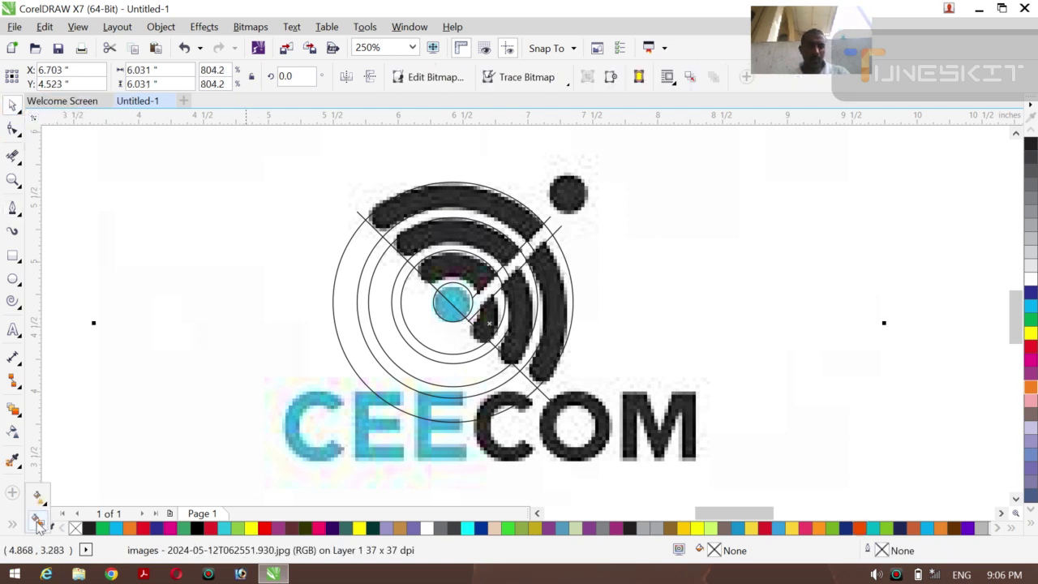
left_click(38, 523)
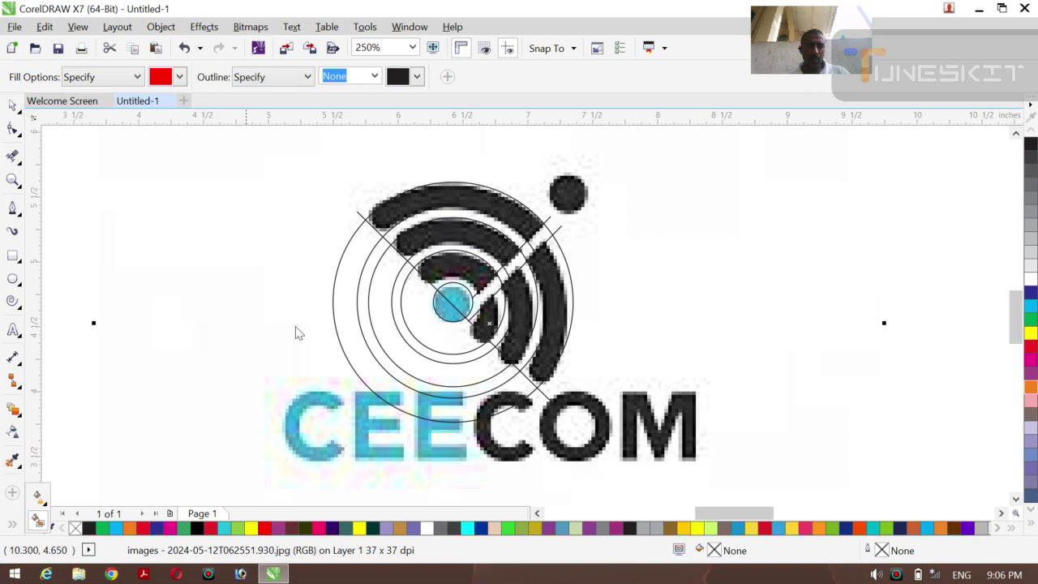
left_click(413, 210)
left_click(442, 233)
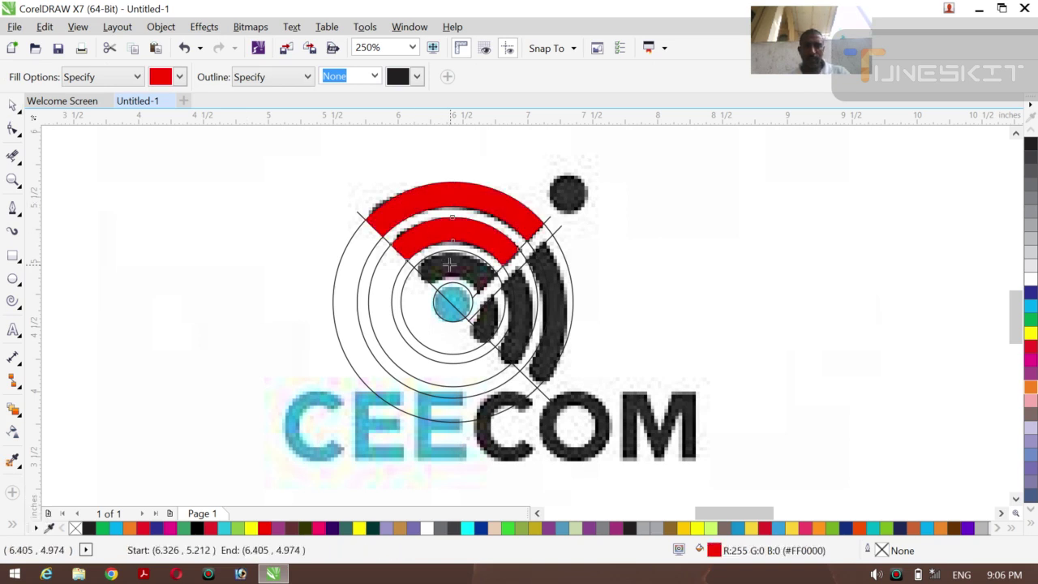
left_click(449, 264)
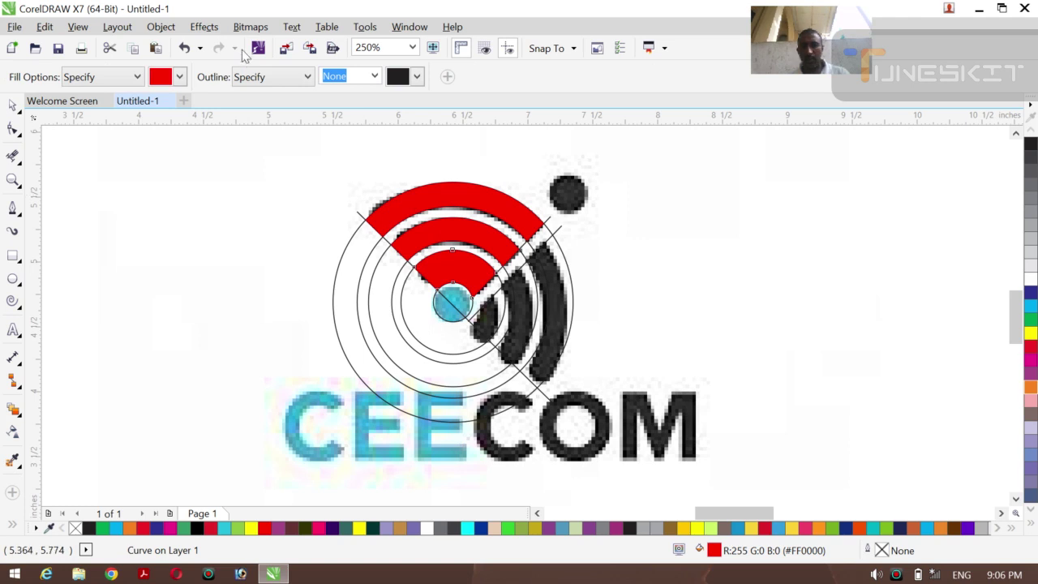
- Set the Smart Fill colour to violet-blue #6666FF and fill the three arc bands below the diagonal gap and both halves of the centre circle
left_click(308, 77)
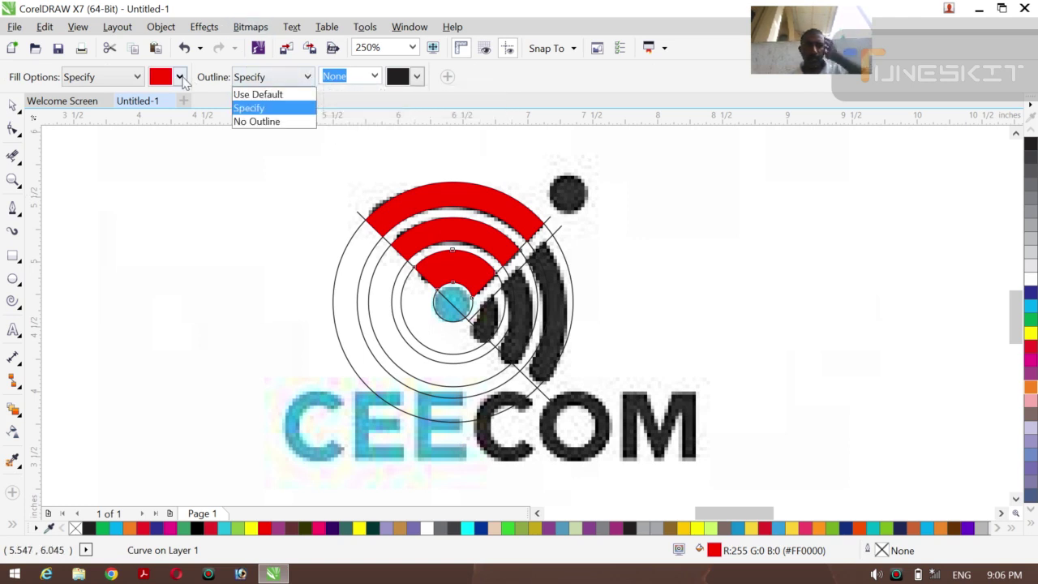
left_click(179, 77)
left_click(179, 77)
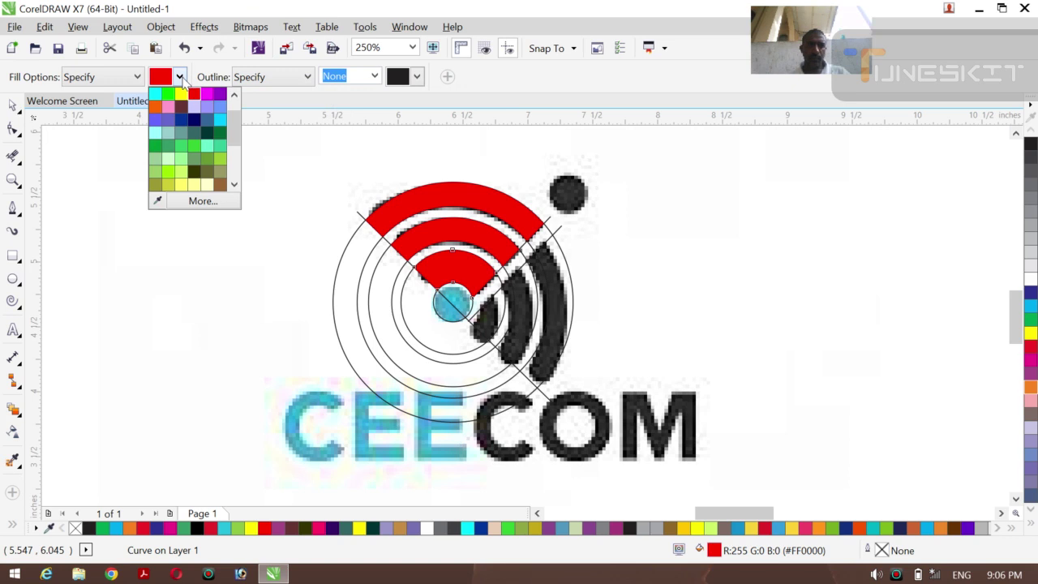
left_click(158, 122)
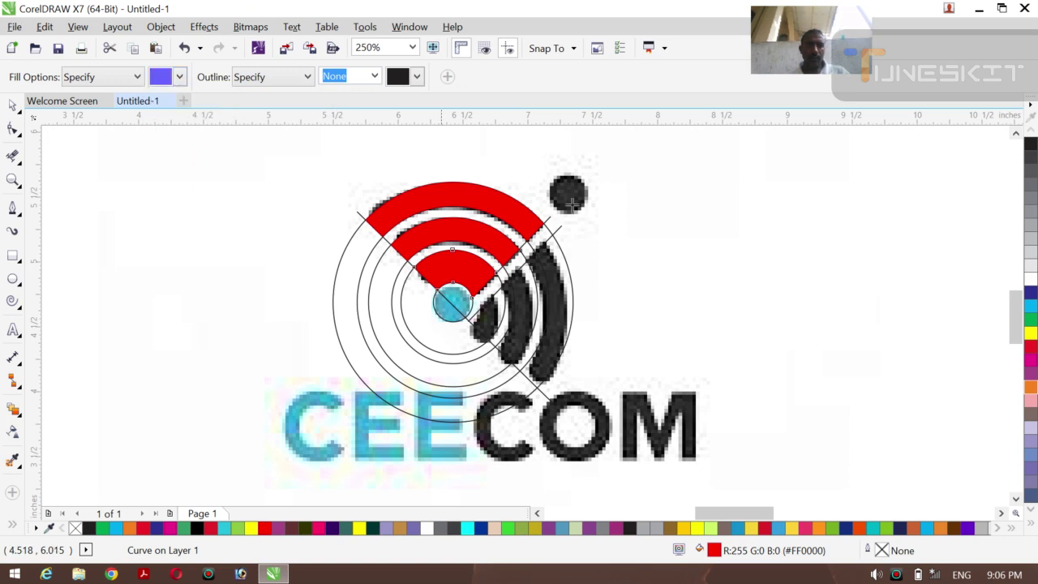
left_click(535, 276)
left_click(520, 288)
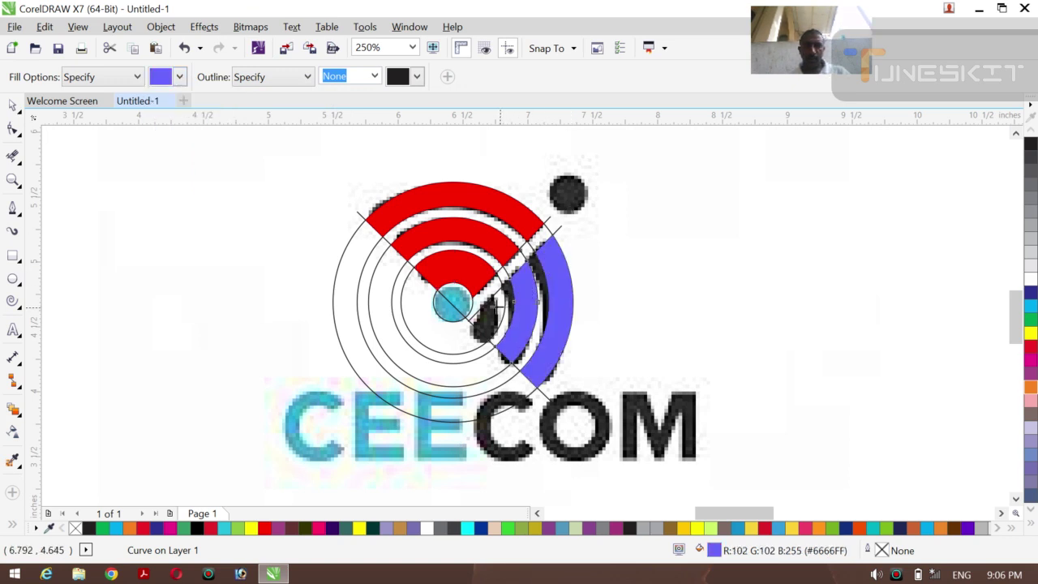
left_click(493, 307)
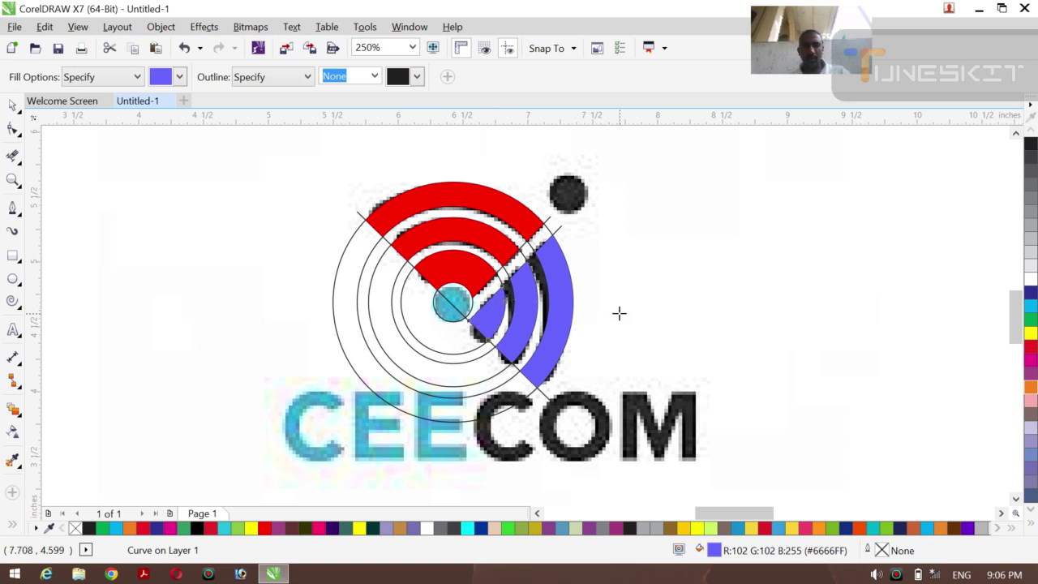
left_click(444, 312)
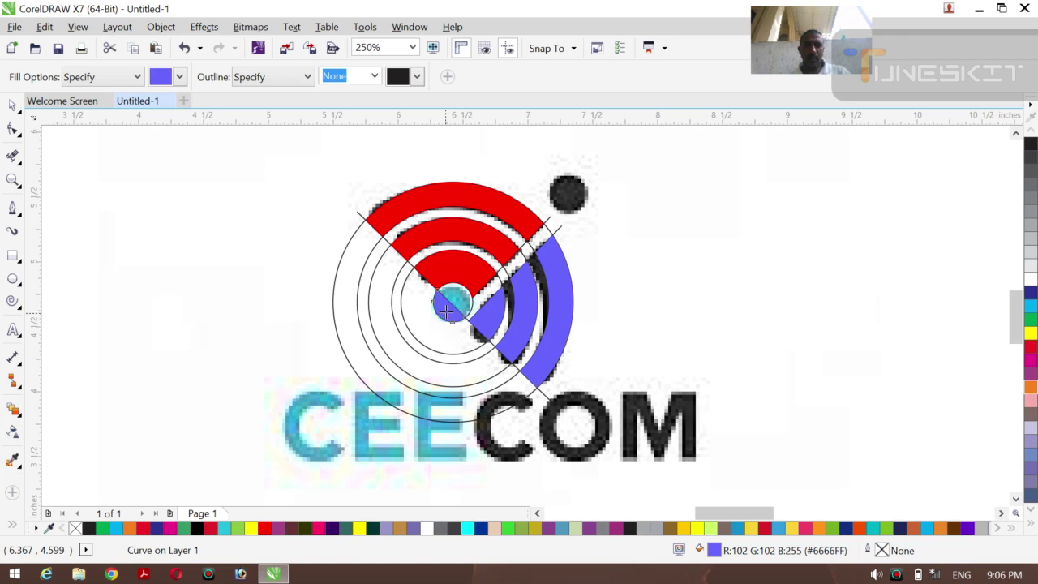
left_click(459, 301)
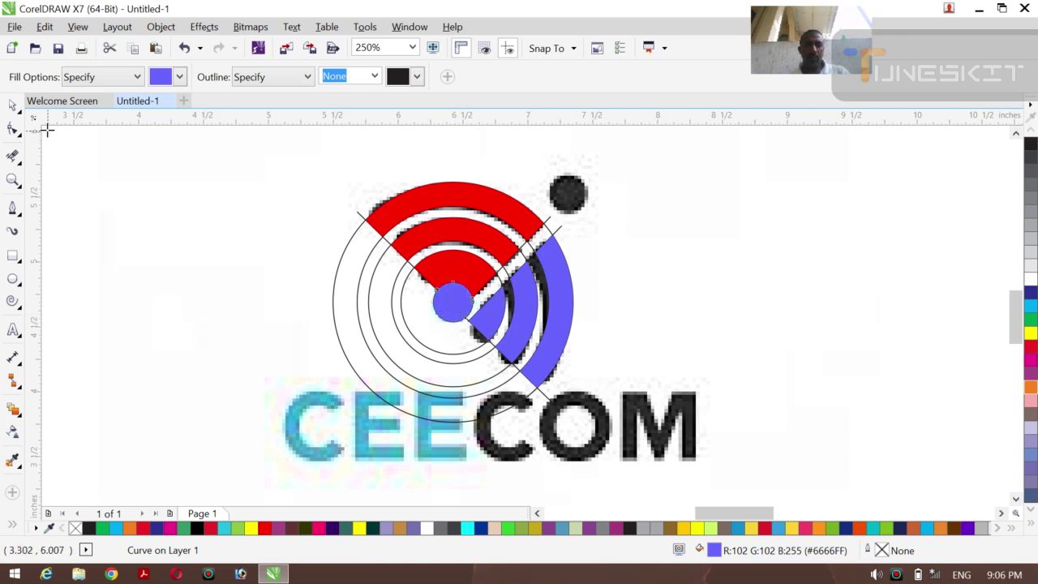